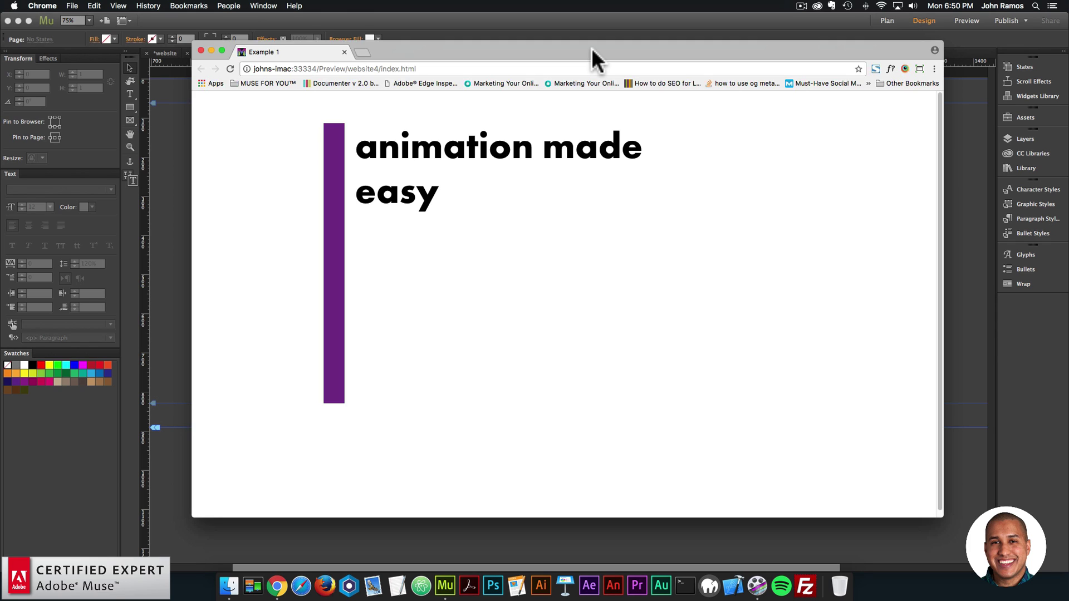
- Open the GreenSock website, greensock.com, in a new browser tab
click(362, 52)
text(greensock.com)
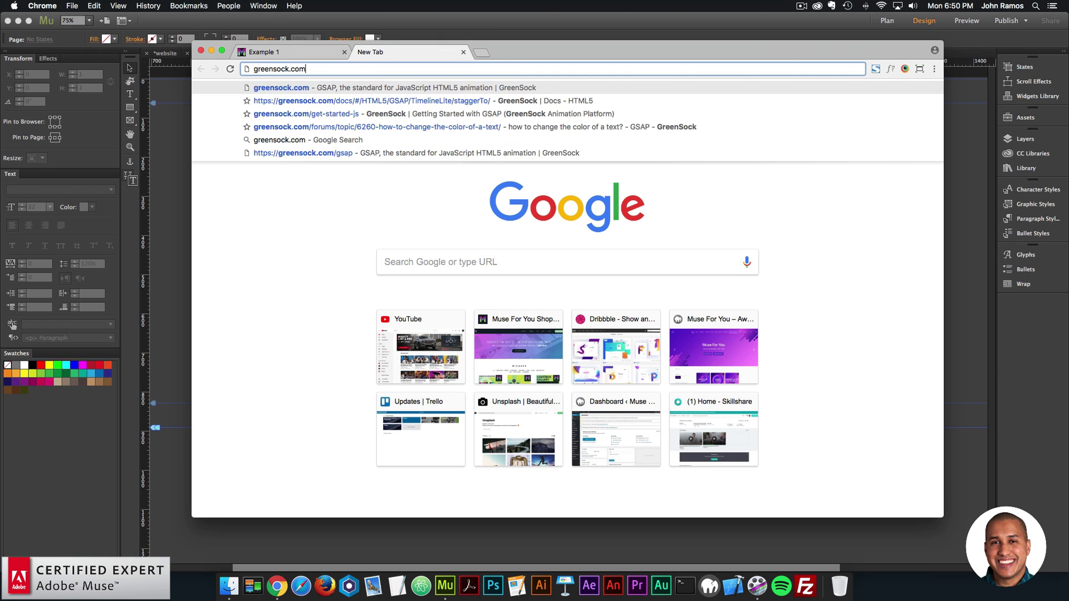
key(Return)
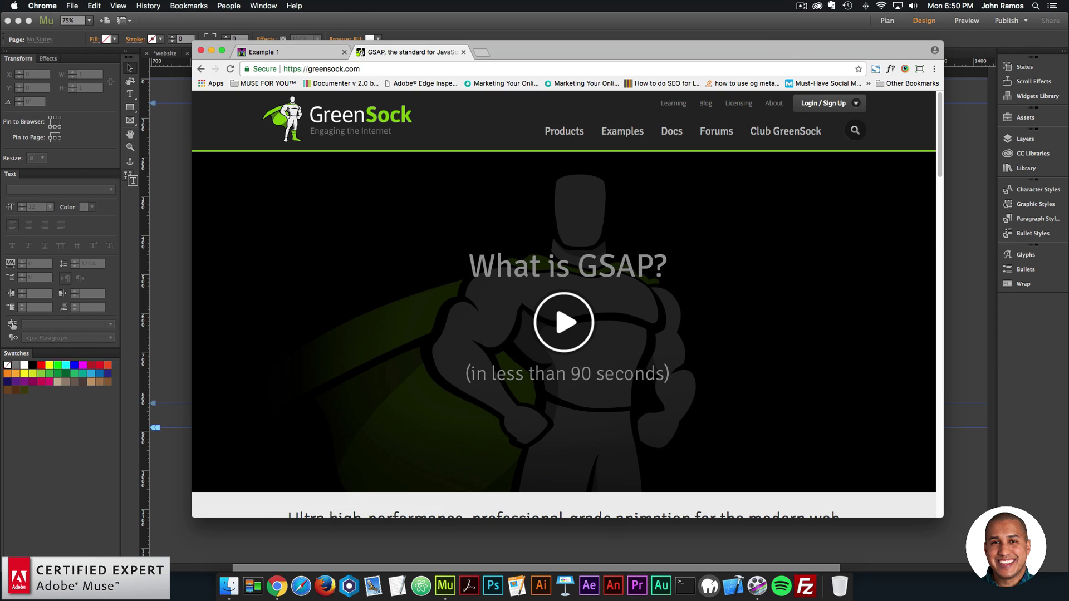
- Open museforyoushop.com in another new browser tab and continue from its subscription offer to the widget shop
click(307, 51)
click(479, 53)
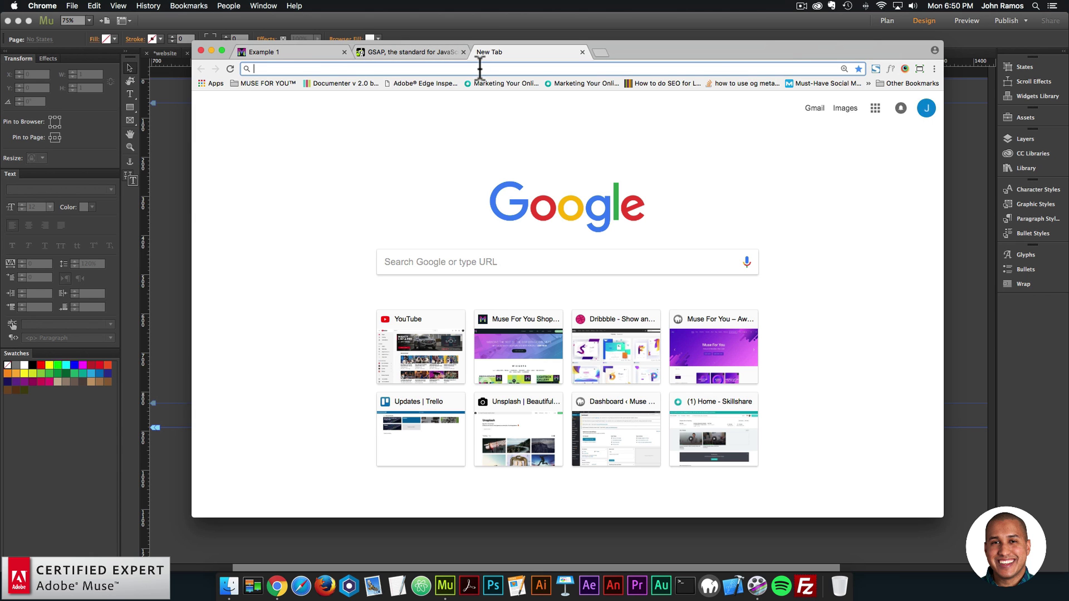
text(museforyoushop.com)
key(Return)
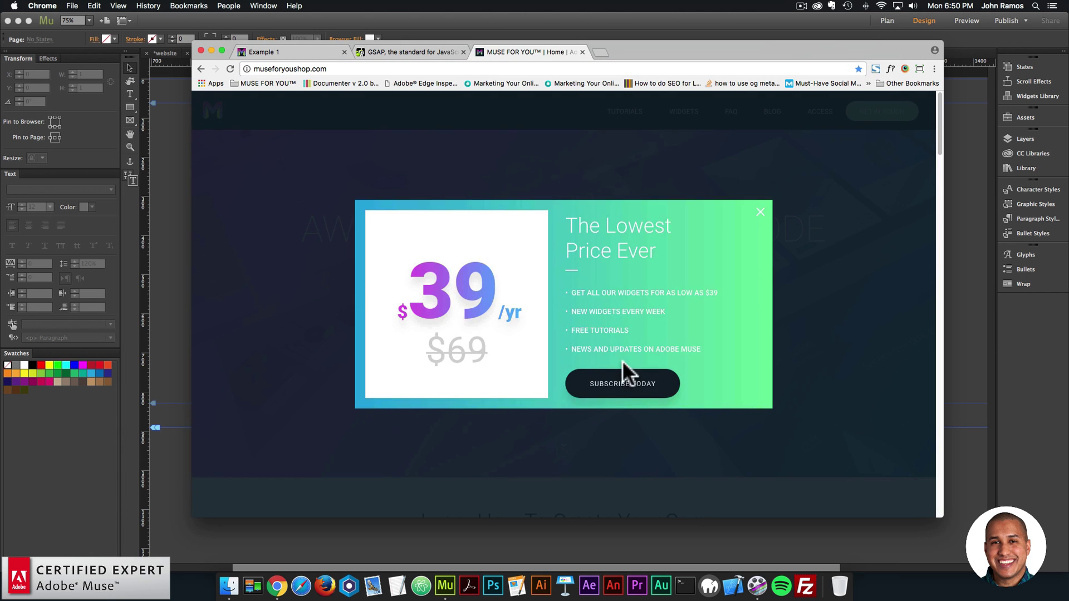
click(628, 385)
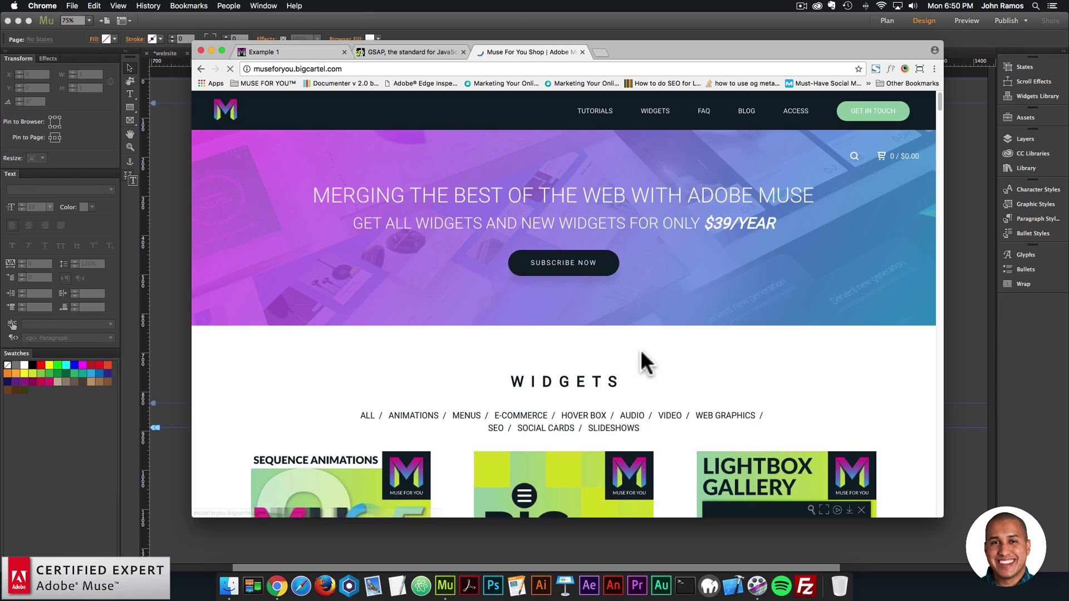
- Find the Muse Motion 2 Widget in the shop and open its preview page
scroll(640, 362, down, 5)
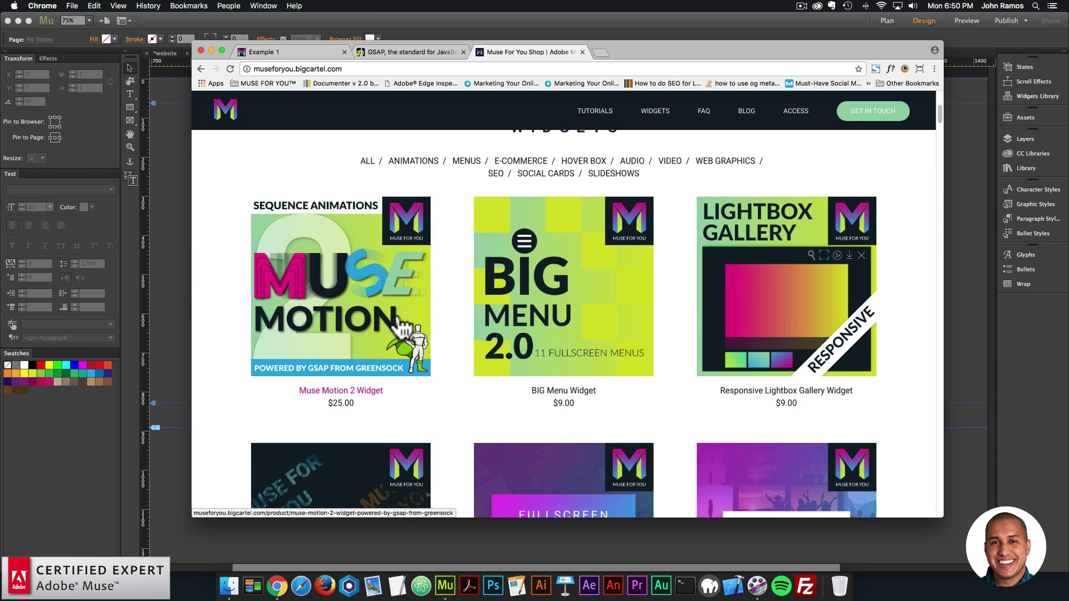
scroll(401, 327, down, 5)
scroll(393, 306, up, 4)
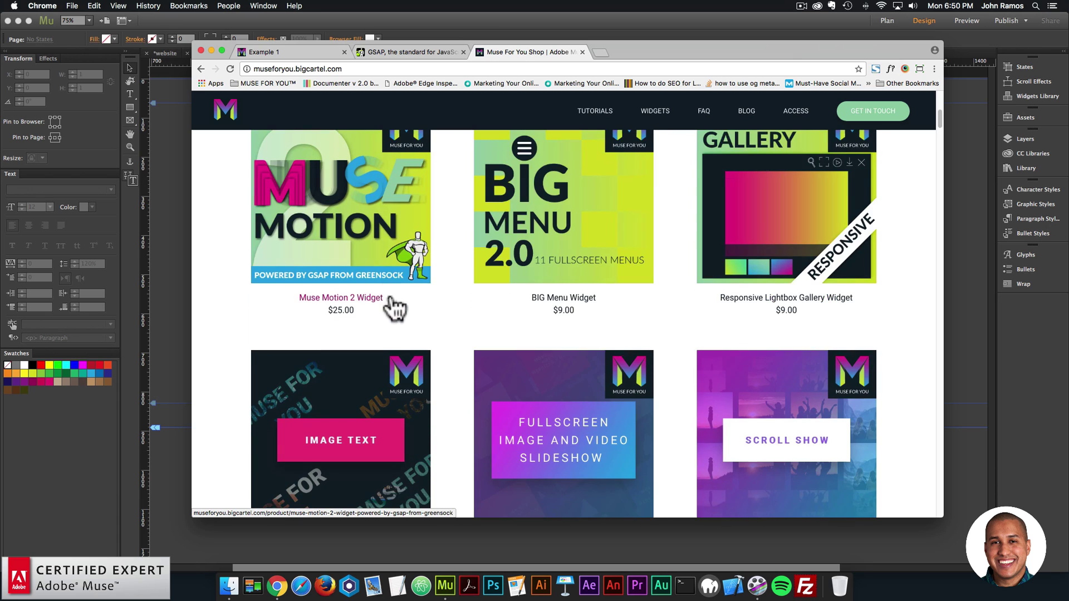
click(394, 306)
click(762, 247)
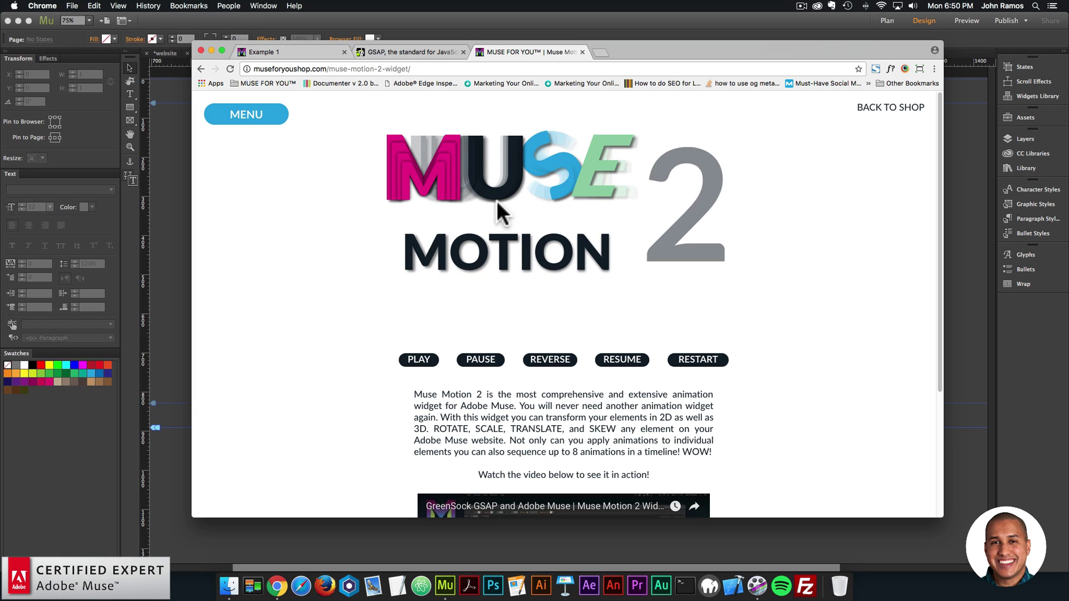
- Return to the shop, open the Muse Motion Widget's preview page and look through its animation examples
click(201, 67)
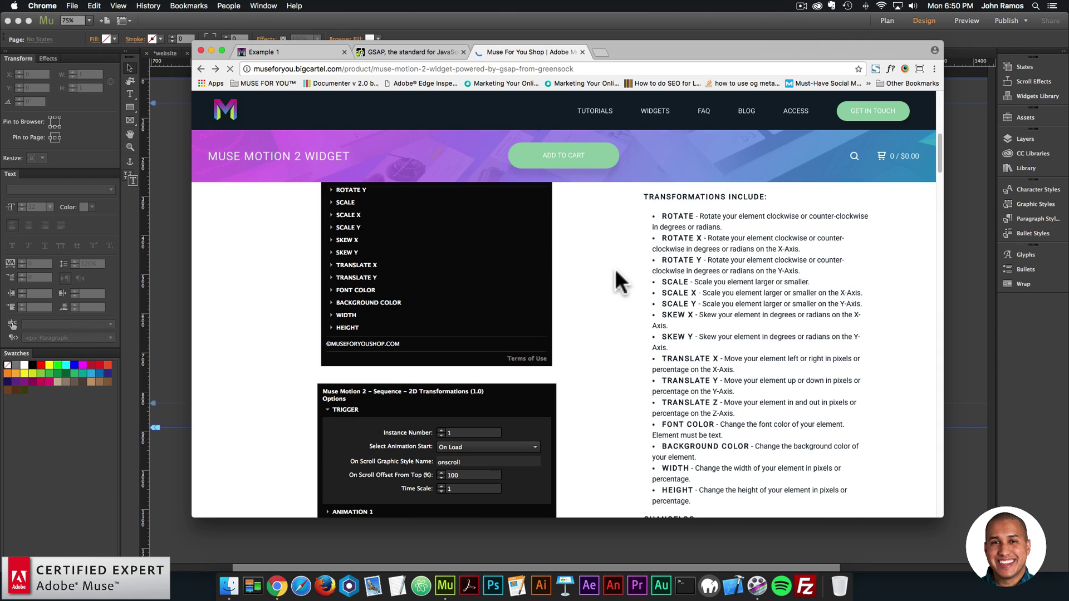
scroll(735, 257, down, 15)
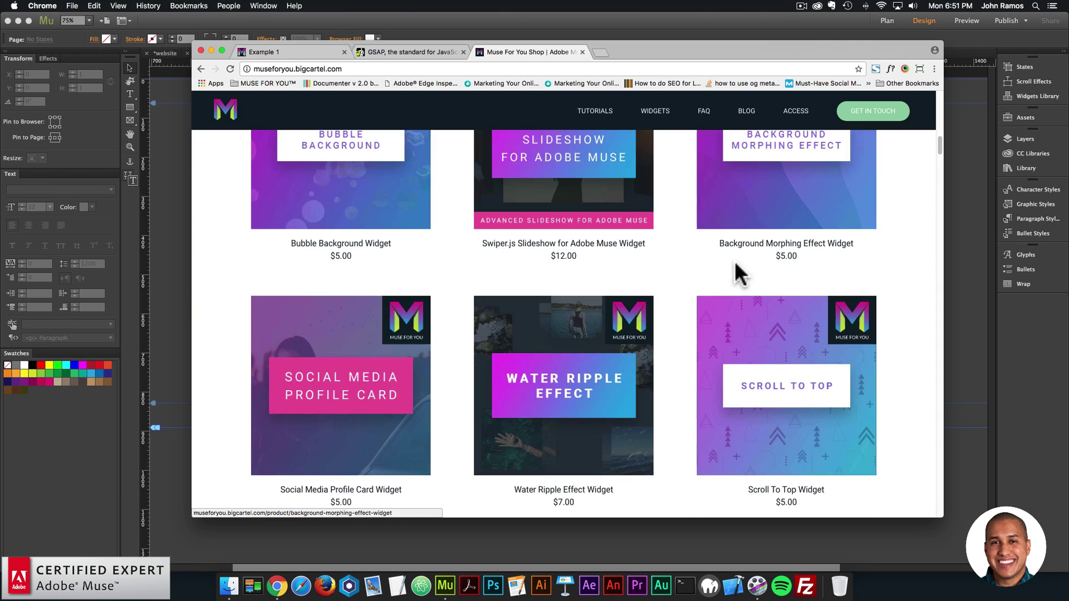
scroll(736, 277, down, 10)
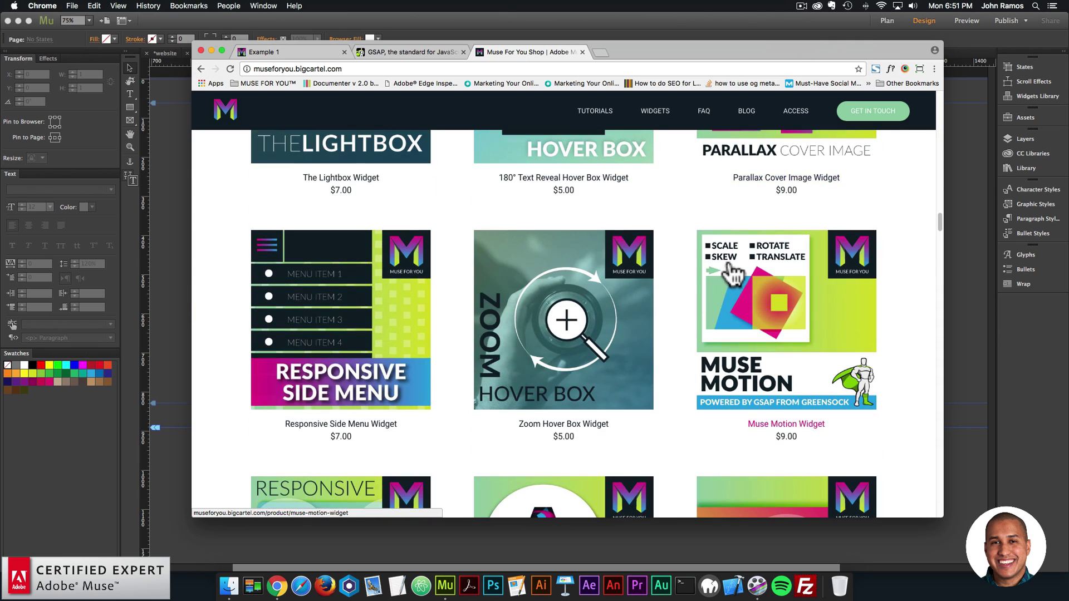
click(801, 326)
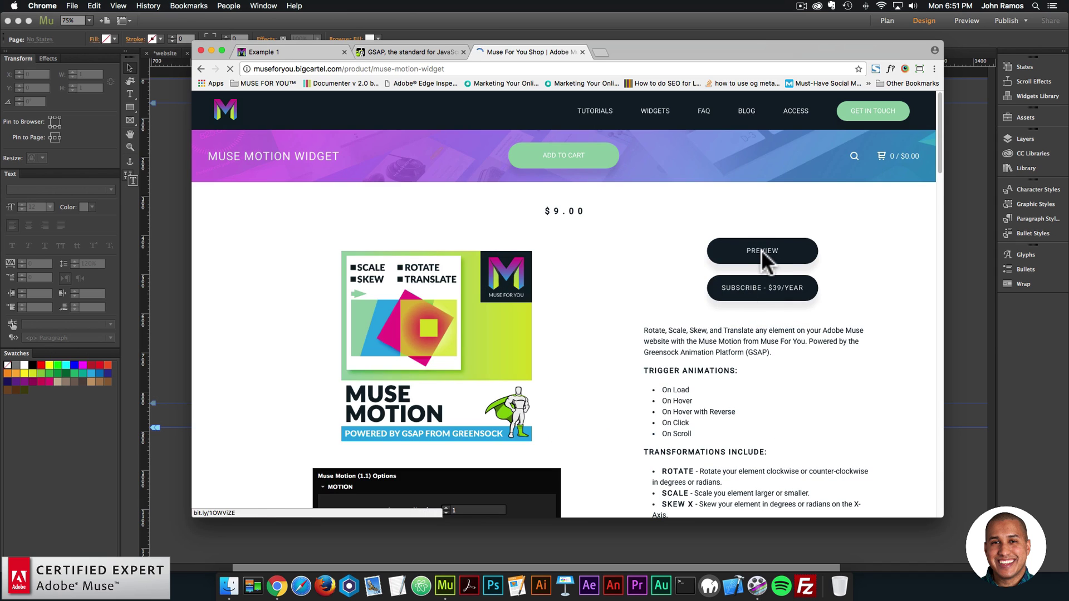
click(761, 250)
scroll(690, 249, down, 2)
scroll(652, 249, down, 15)
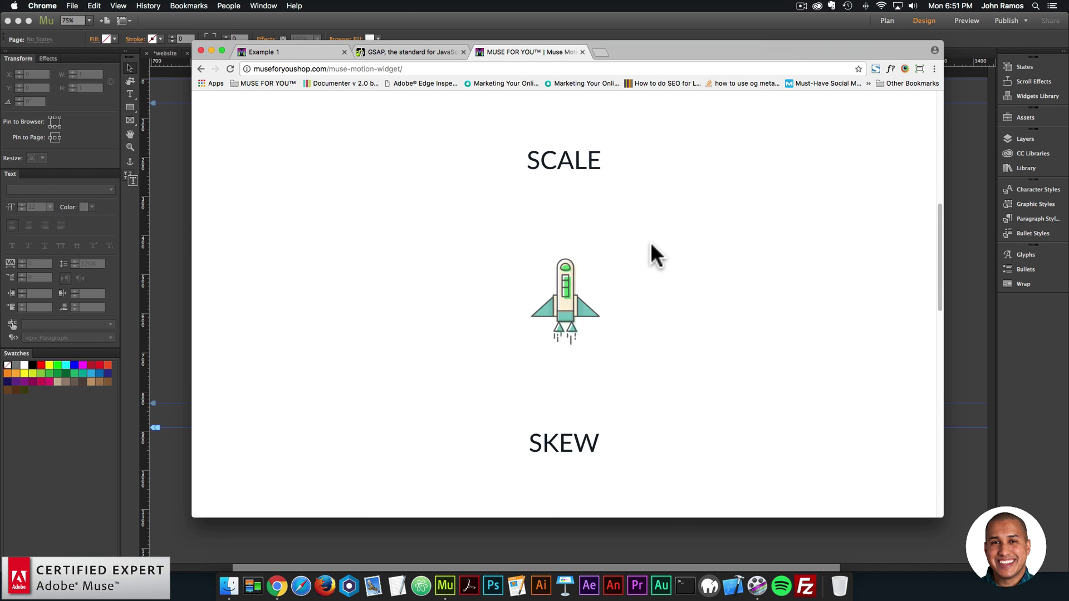
scroll(652, 251, down, 8)
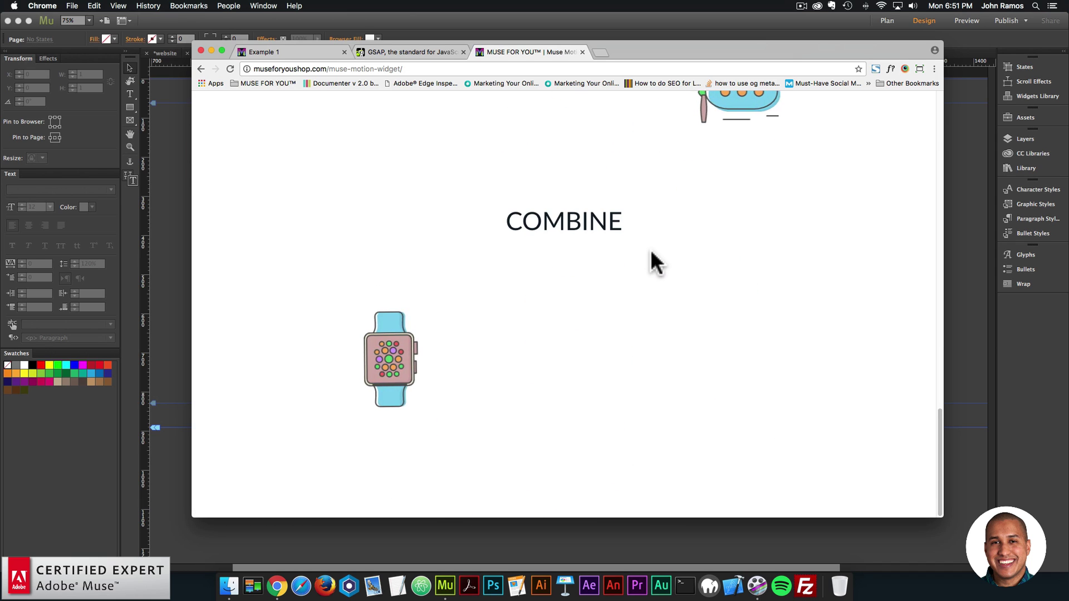
scroll(652, 251, up, 12)
scroll(651, 255, up, 12)
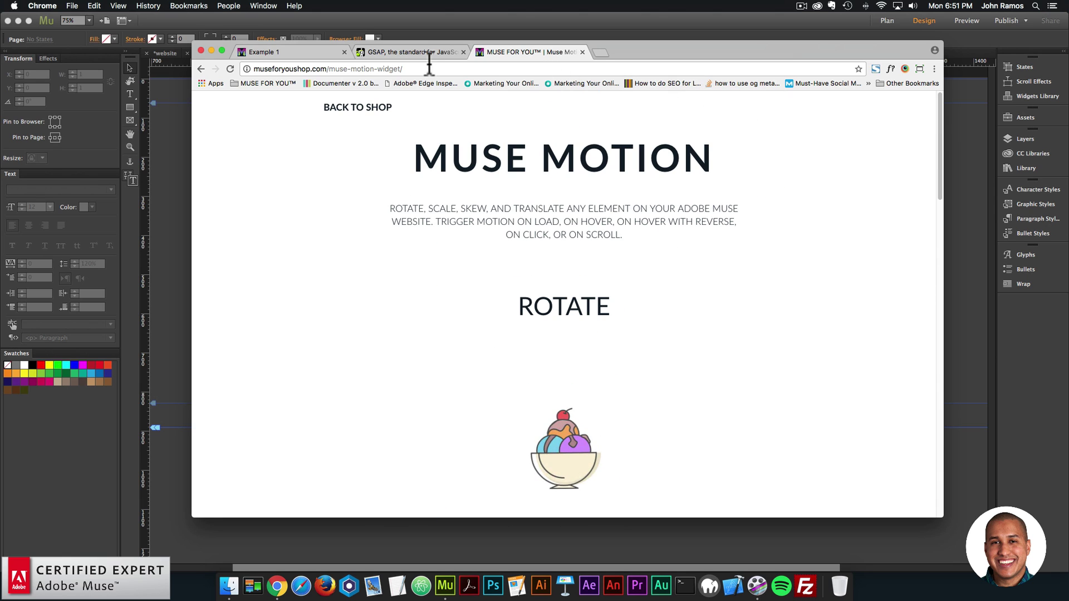
- Switch back to Adobe Muse and preview the Example 1 page in the browser
click(388, 52)
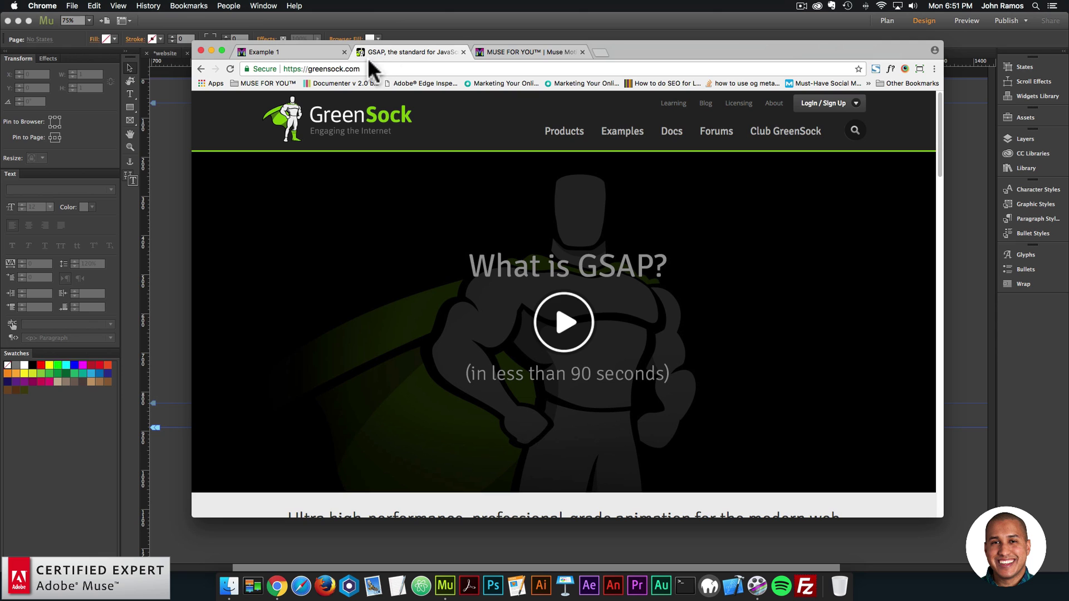
click(305, 56)
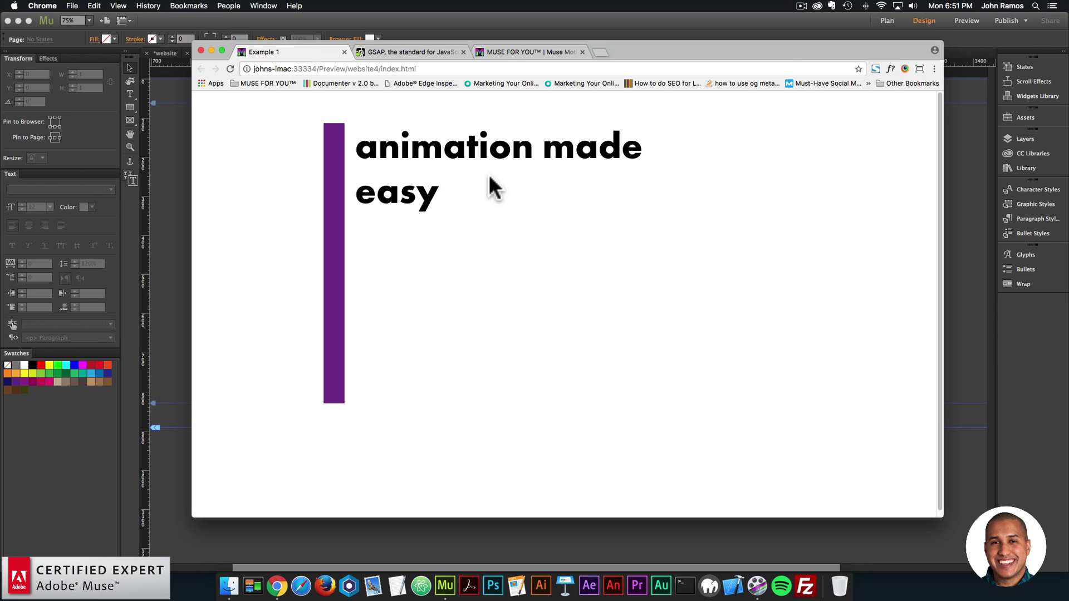
click(229, 67)
click(172, 170)
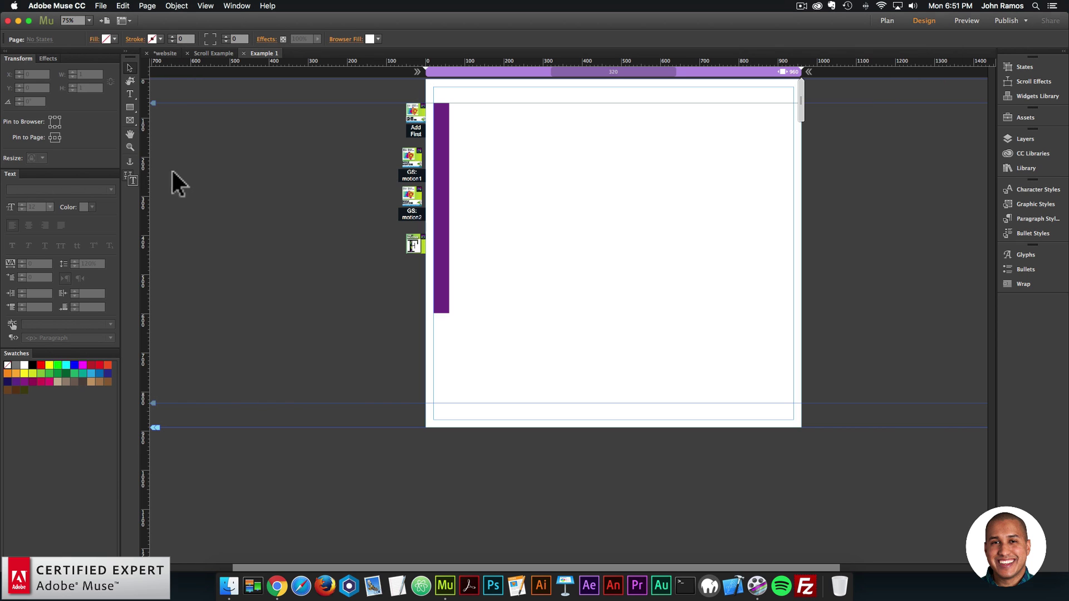
click(55, 6)
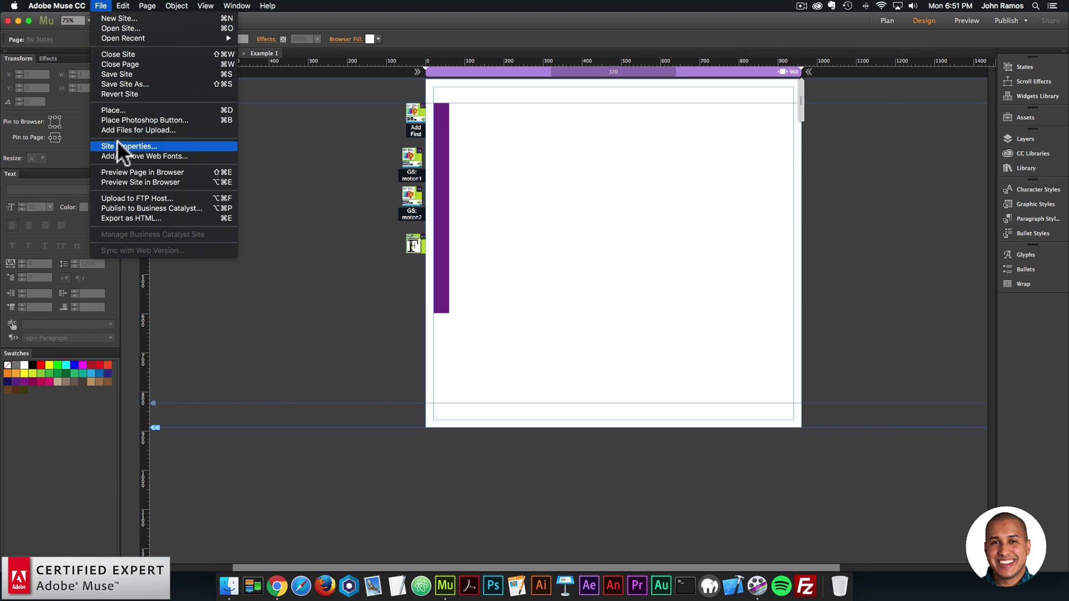
click(125, 171)
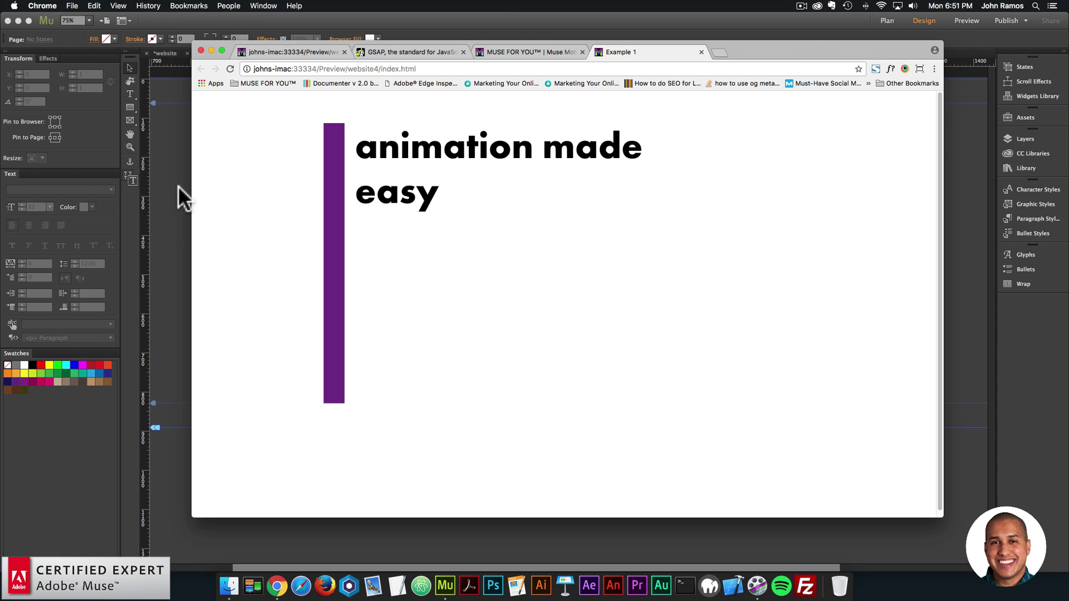
- Switch to Adobe Muse, open the Scroll Example page from the site plan and preview it in the browser
click(879, 22)
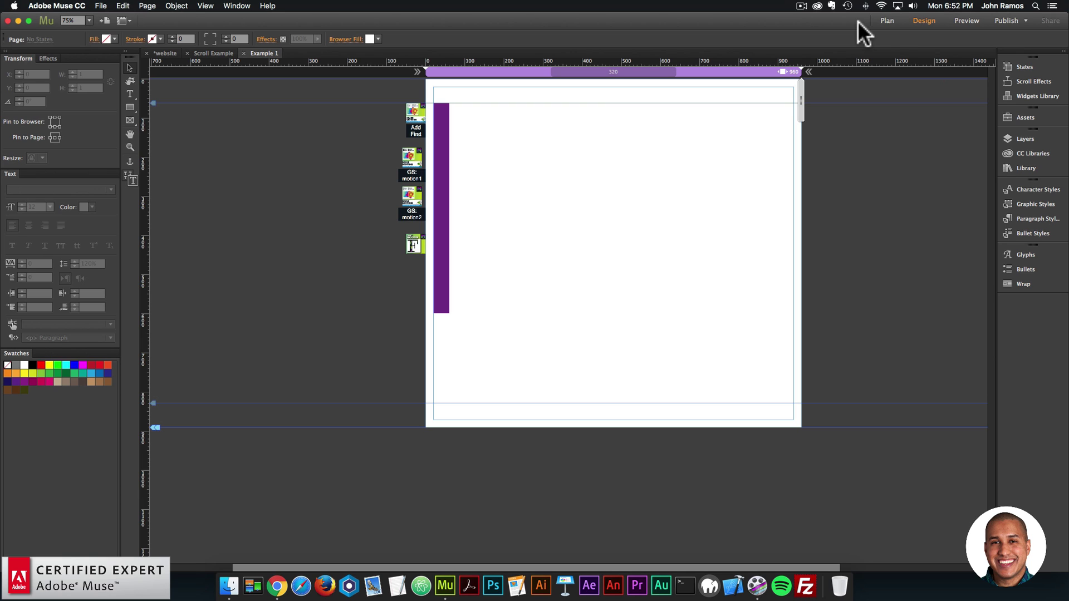
click(886, 21)
double_click(299, 185)
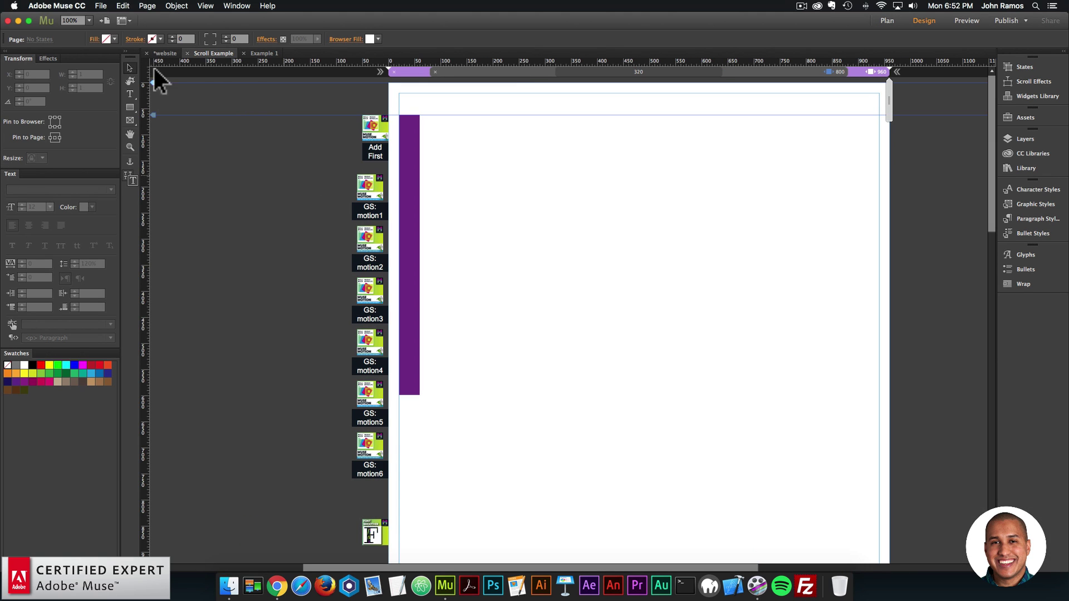
click(100, 5)
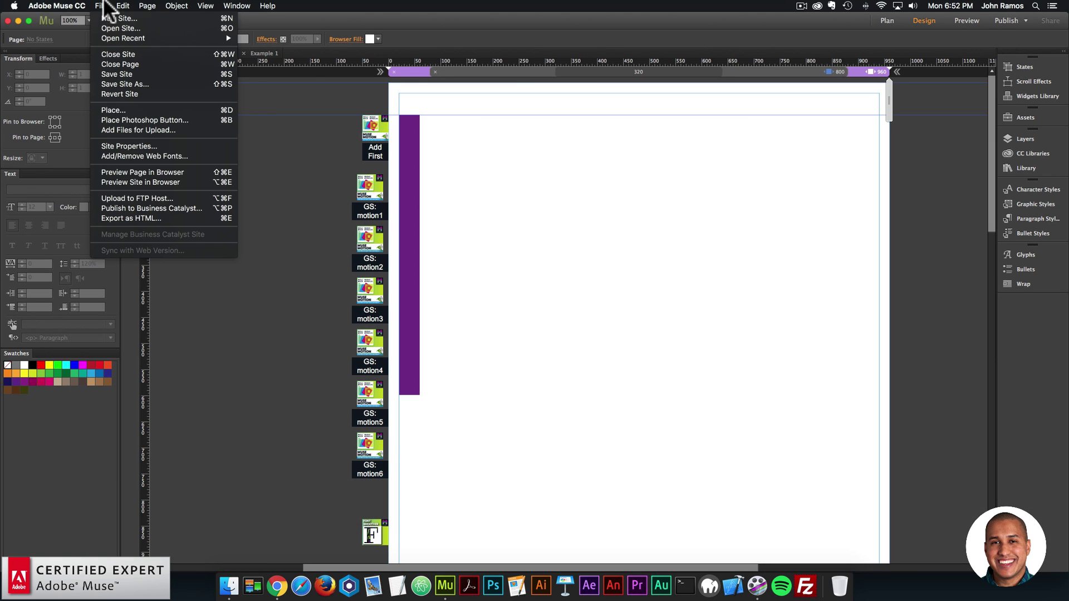
click(139, 172)
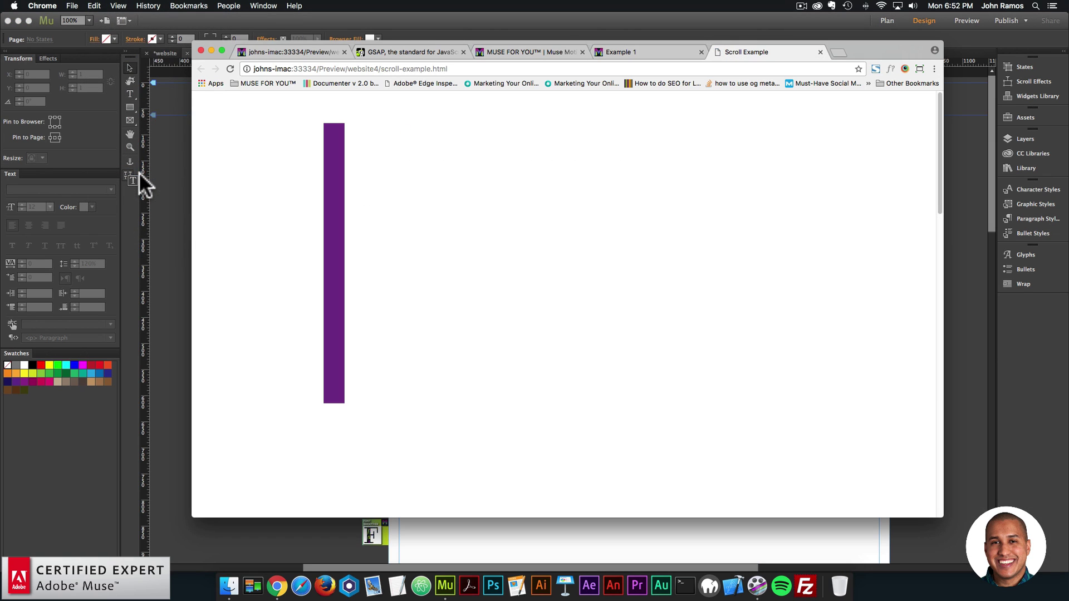
- Examine how the bars and headings animate on scroll throughout the Scroll Example preview
scroll(346, 212, down, 5)
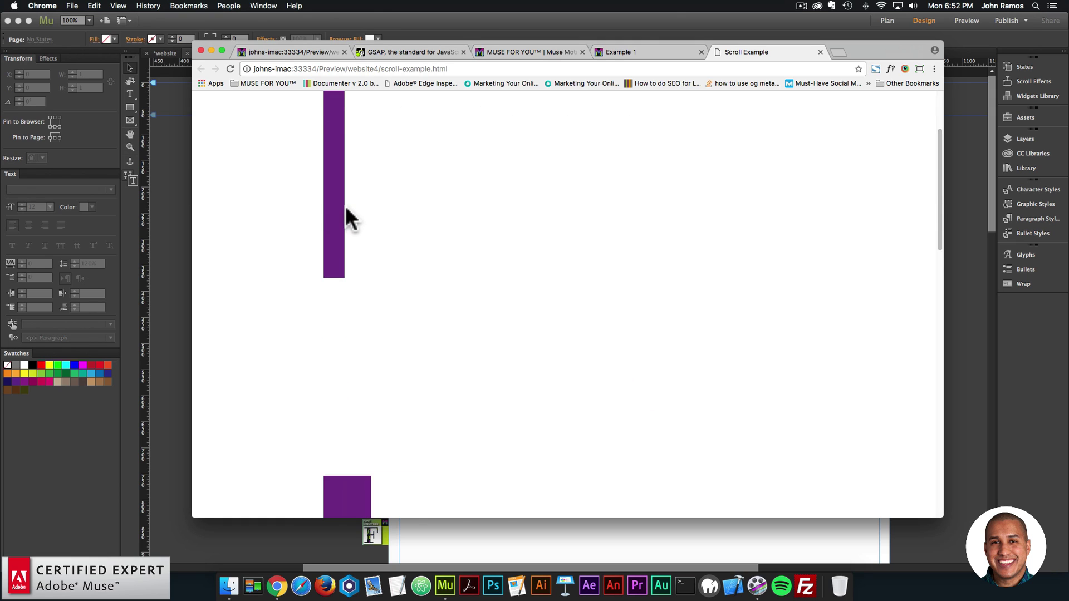
scroll(341, 203, down, 10)
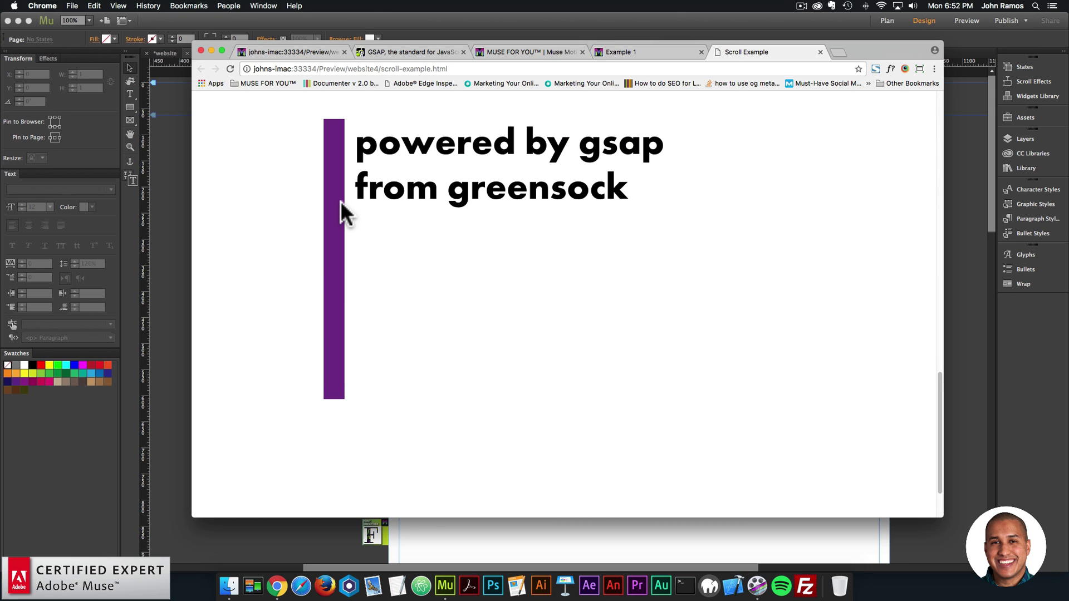
scroll(398, 235, up, 10)
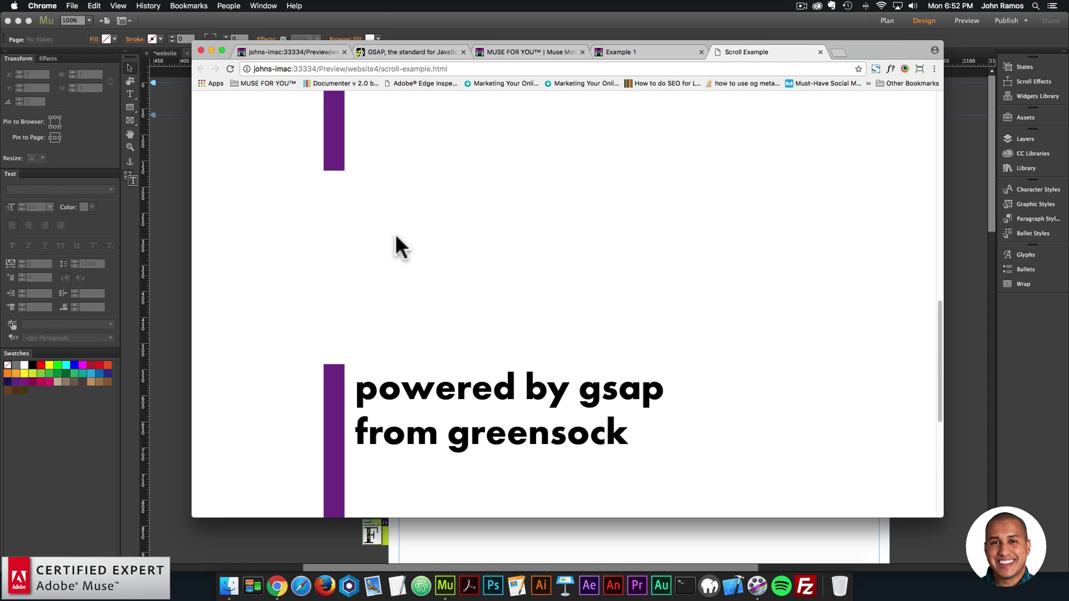
scroll(396, 233, up, 5)
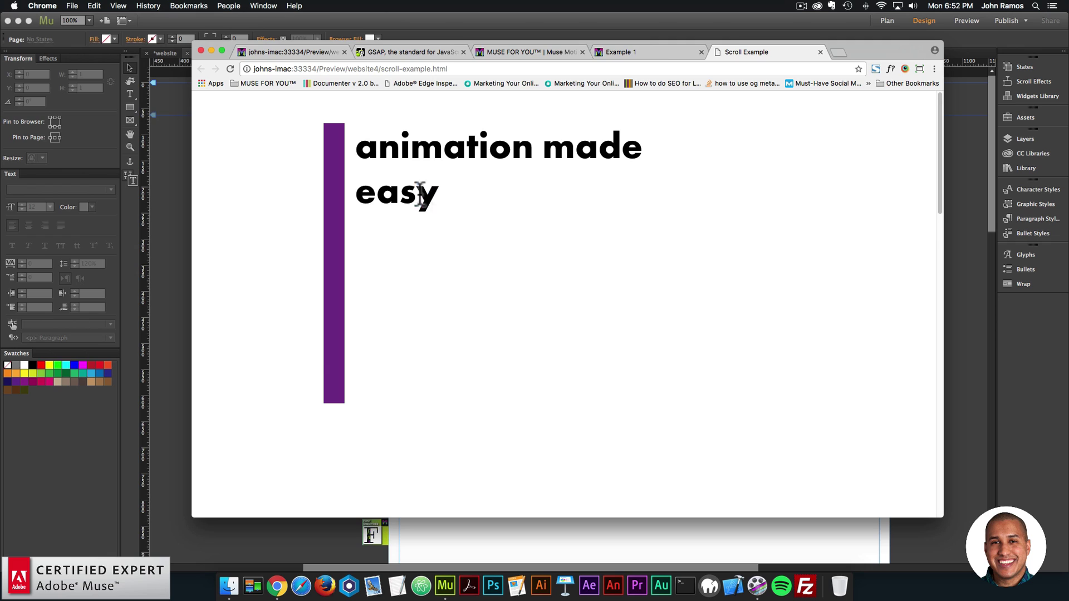
drag(417, 189, 467, 205)
click(463, 207)
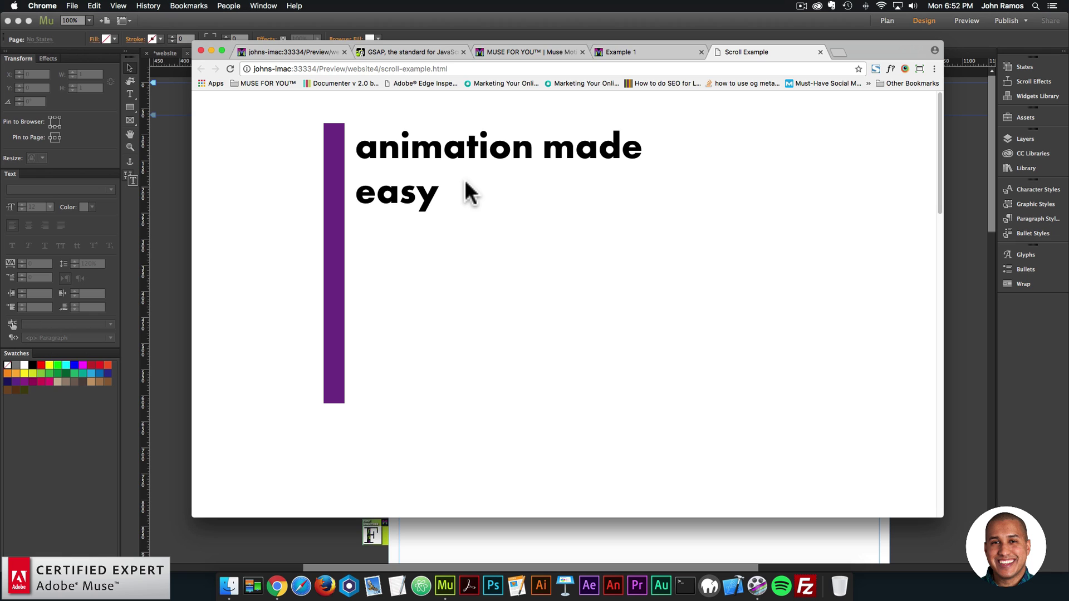
- Switch to Adobe Muse, create a new site and open its Home page for design
click(180, 217)
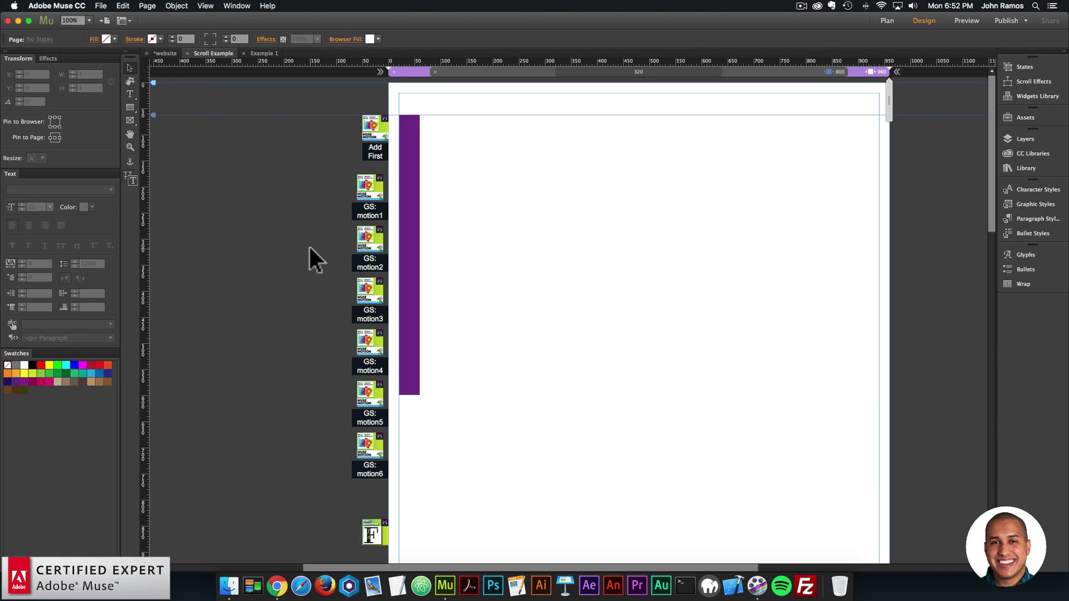
click(102, 7)
click(109, 20)
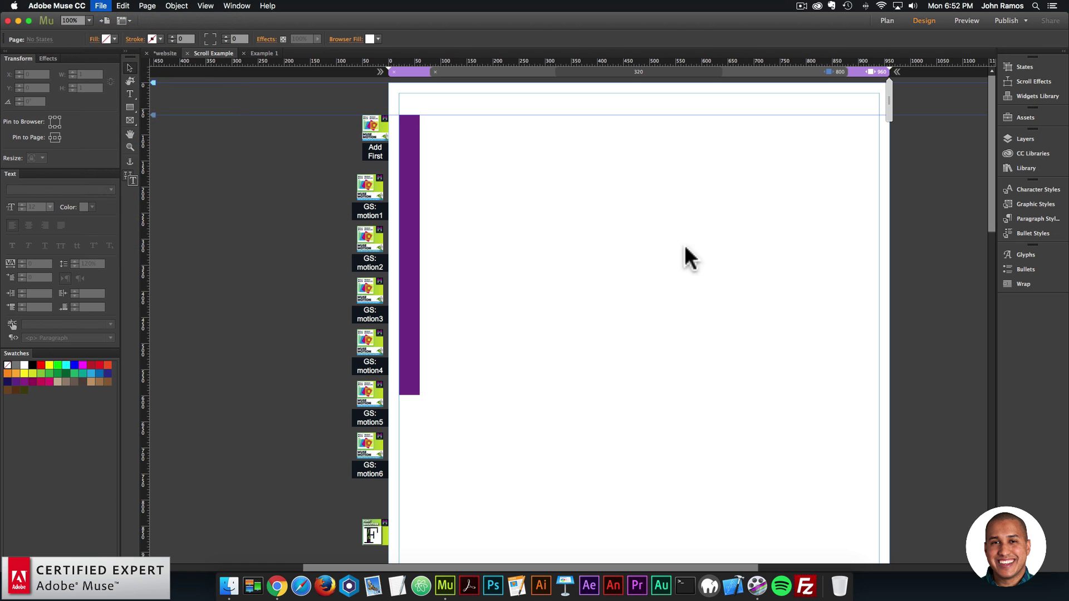
click(620, 339)
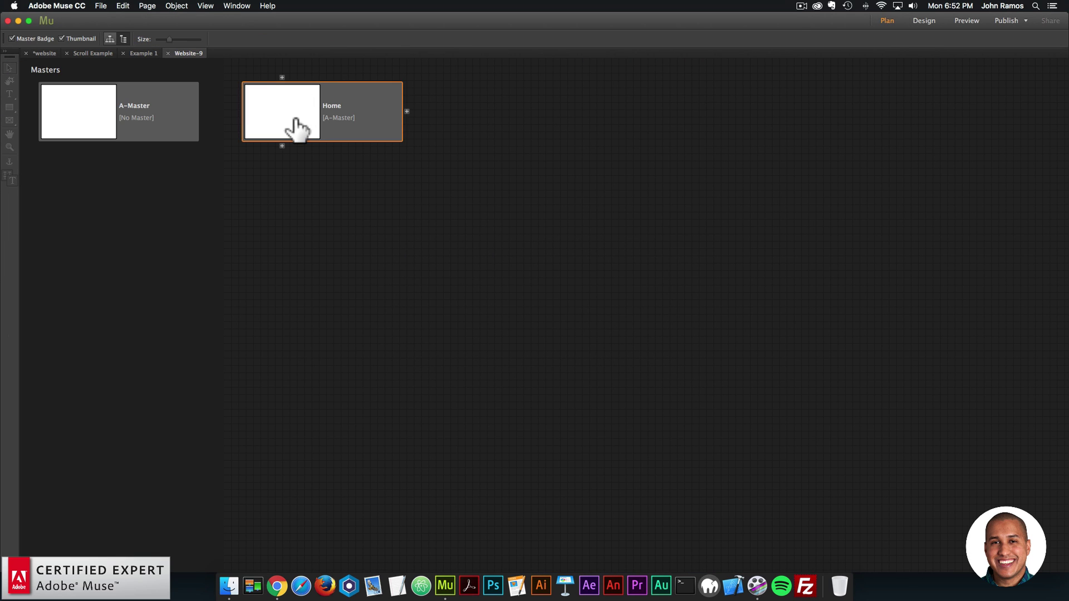
double_click(295, 126)
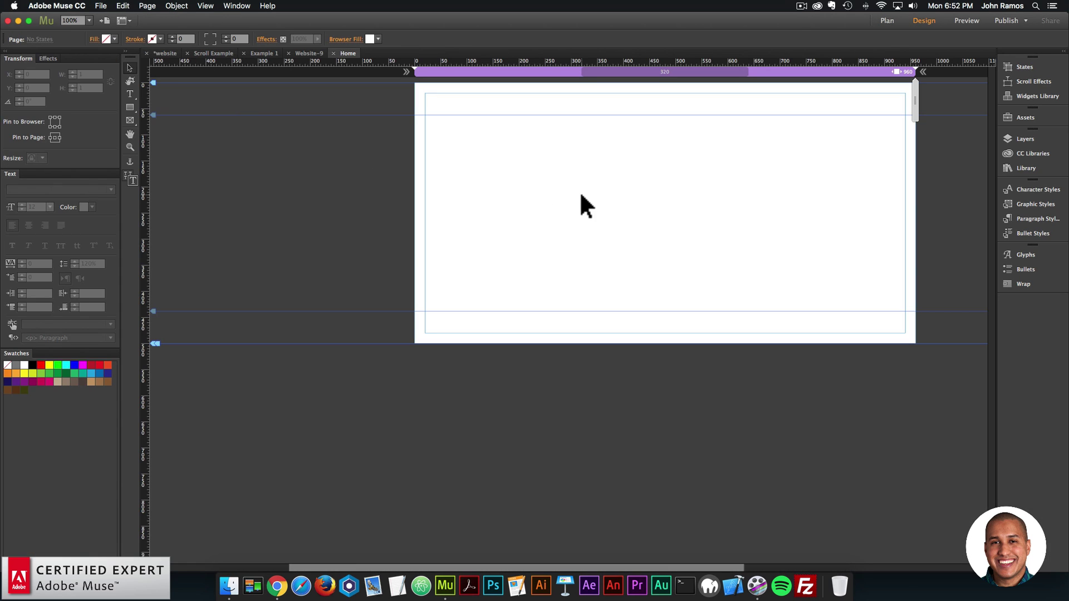
- Draw a narrow vertical rectangle about 39 px wide and 427 px high along the Home page's left margin, starting at X 20, Y 62
click(130, 107)
drag(425, 114, 446, 337)
key(v)
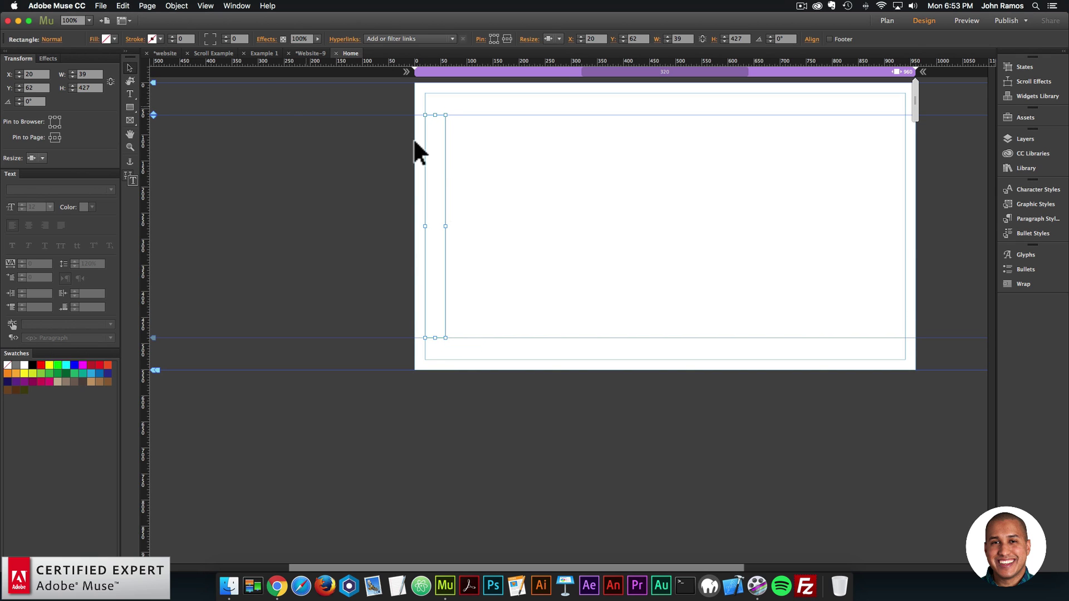
- Fill the Home page's narrow vertical bar with the purple #782F8C copied from the bar on the Example 1 page
click(259, 52)
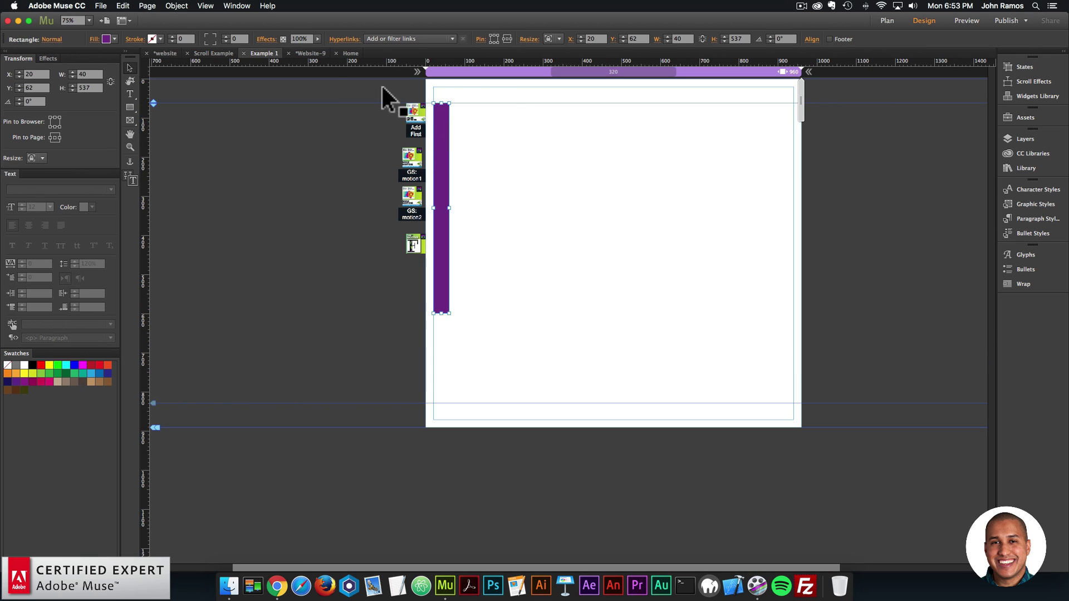
click(115, 39)
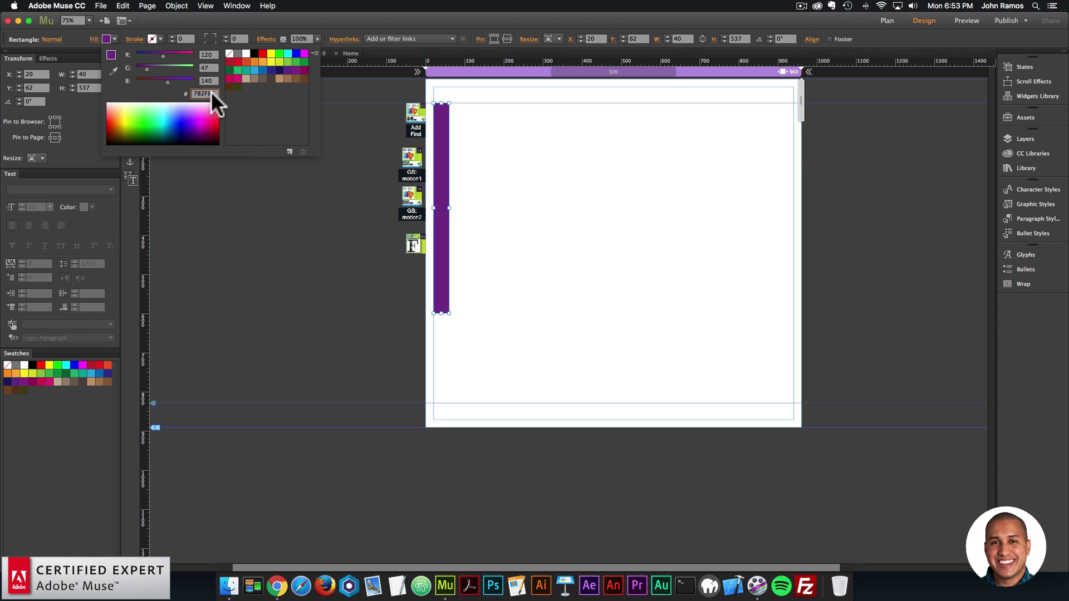
click(346, 53)
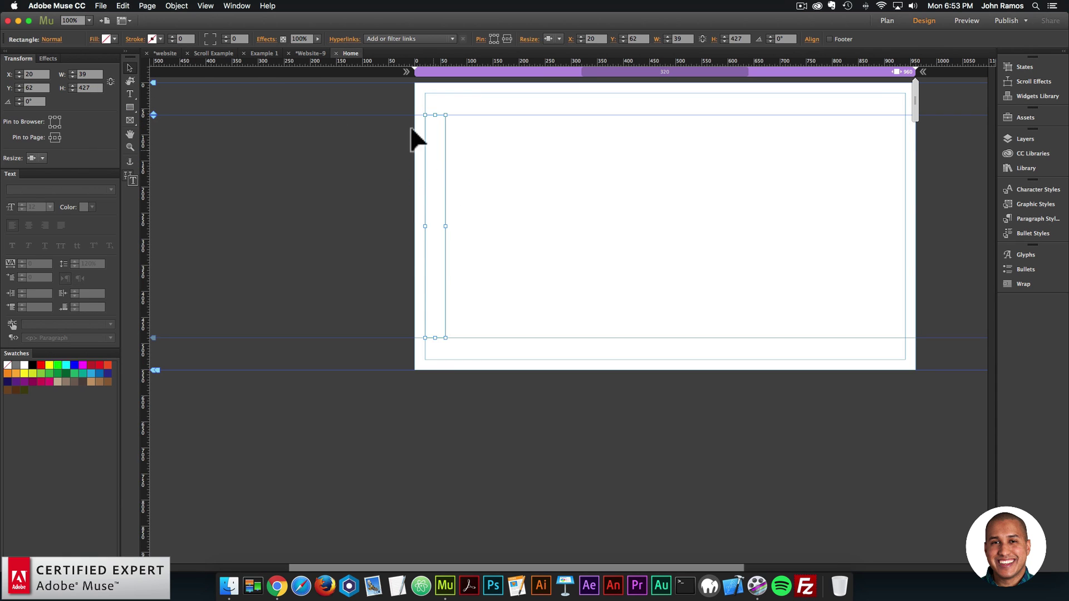
click(114, 38)
key(ctrl+v)
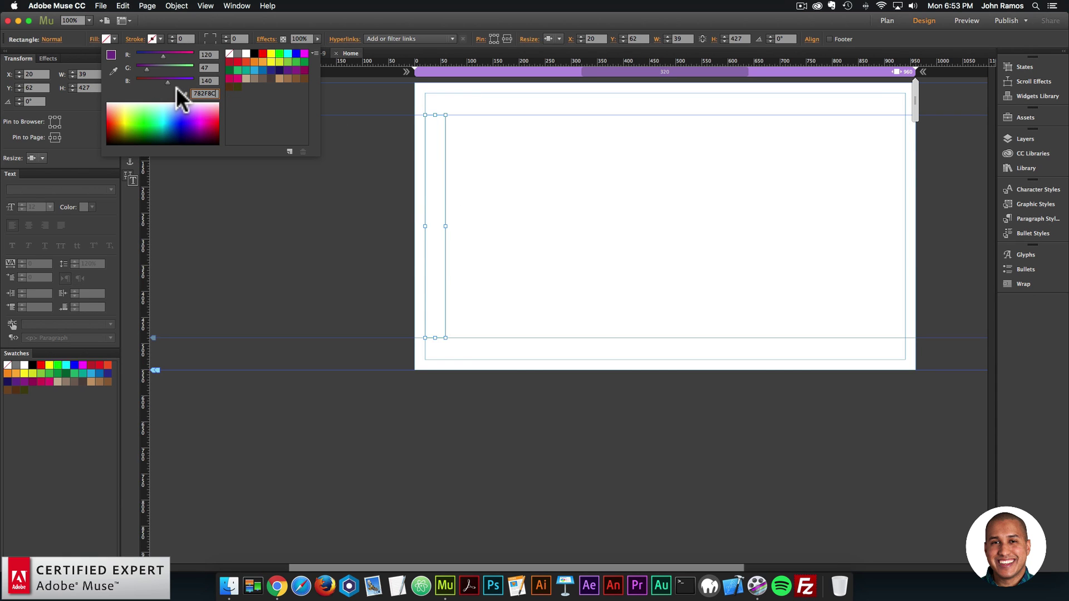
key(Return)
click(492, 192)
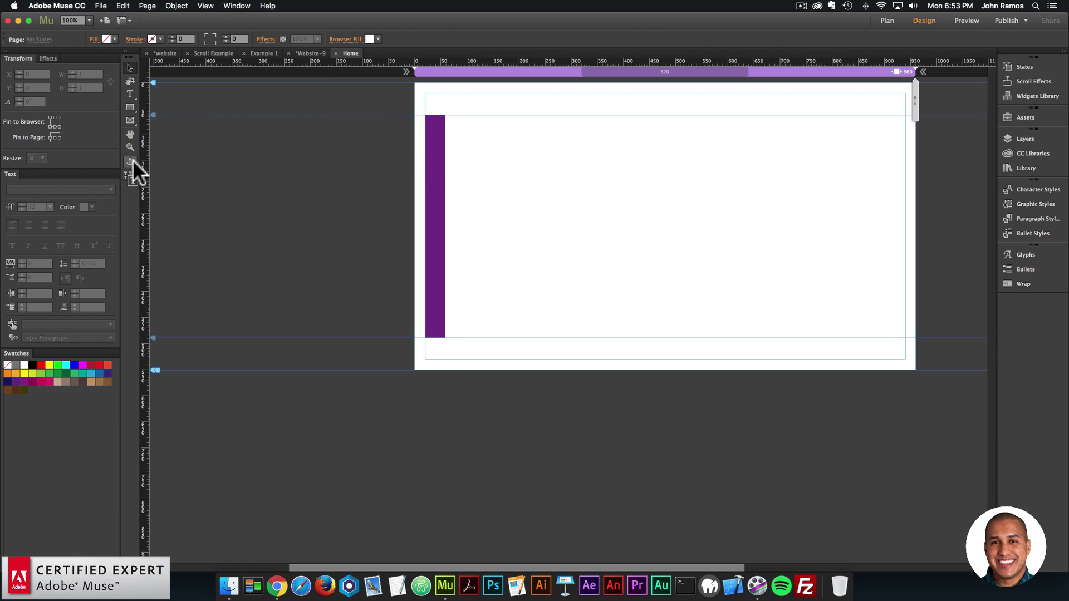
- Add a text frame about 615 px wide and 159 px high beside the purple bar, at X 83, Y 62, reading "animation made easy"
click(131, 93)
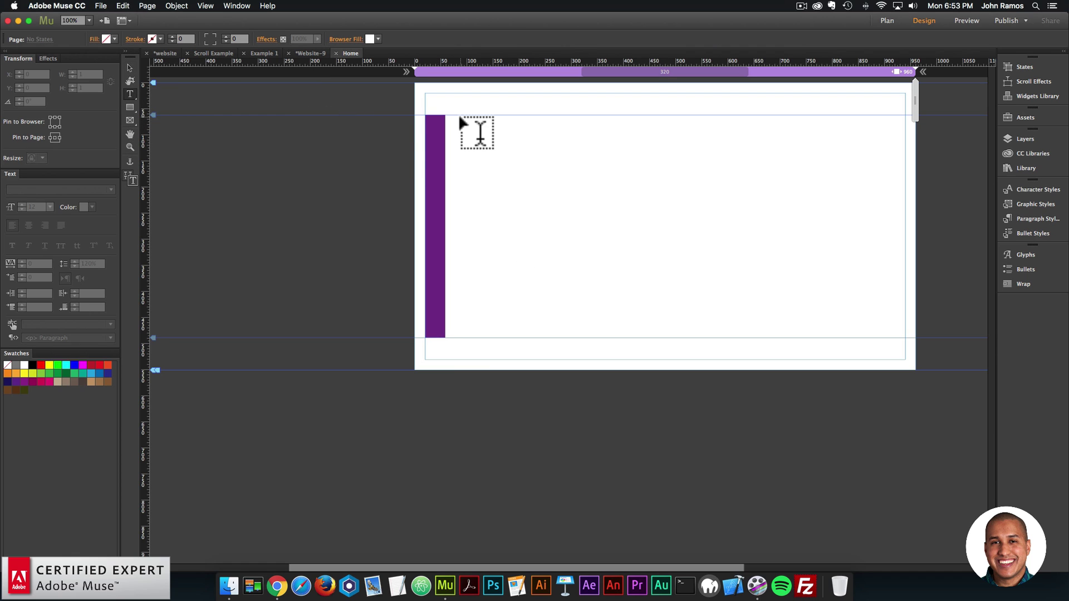
drag(458, 115, 778, 198)
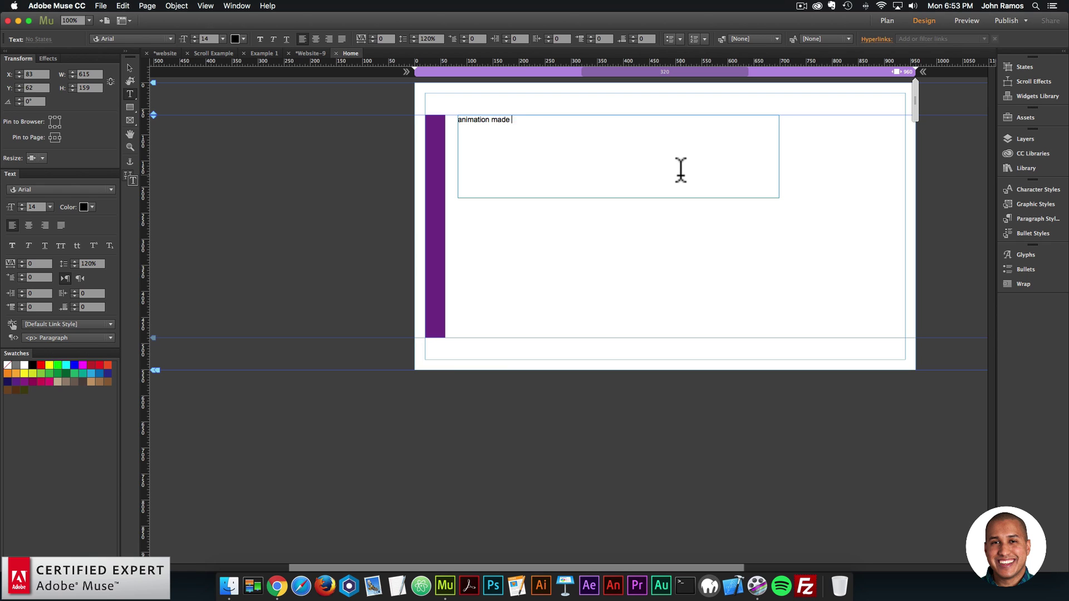
- Format the heading text in Futura PT Bold Bold at size 72 and shift its frame to X 82
key(super+a)
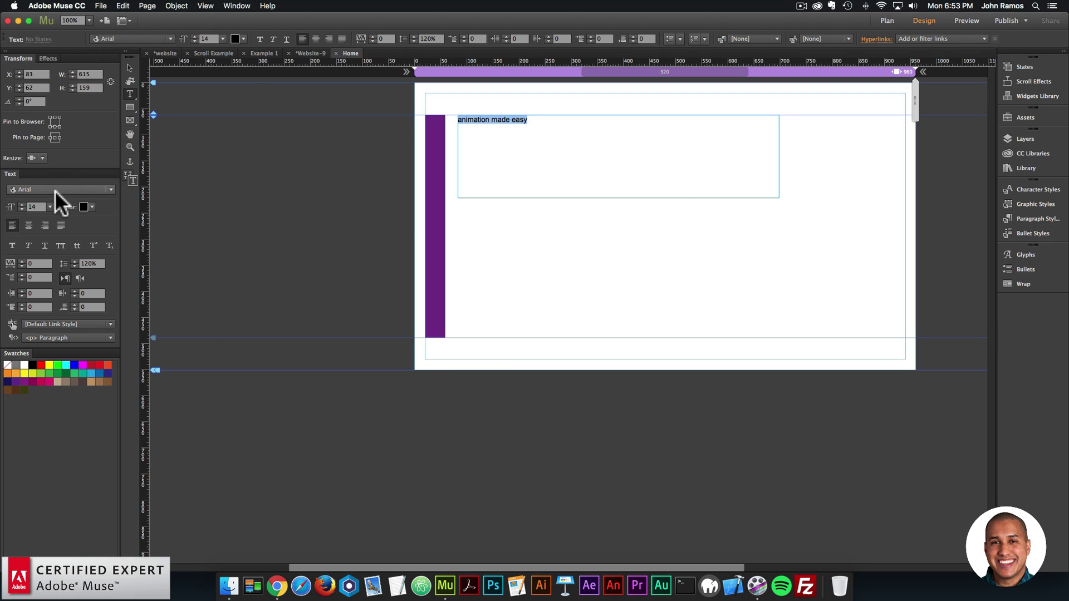
click(13, 191)
text(futur)
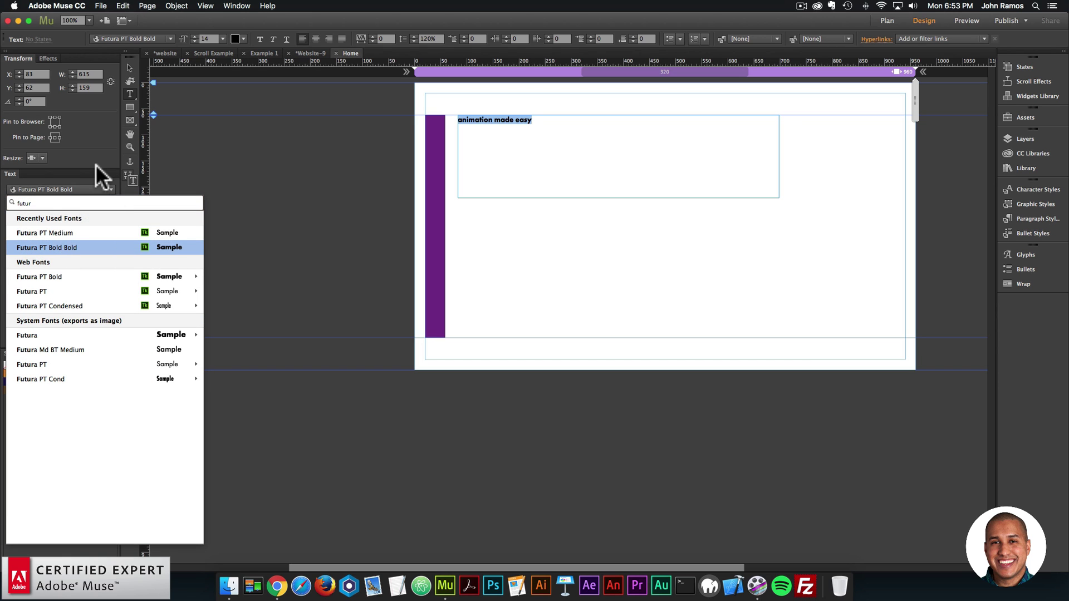
key(Return)
click(50, 206)
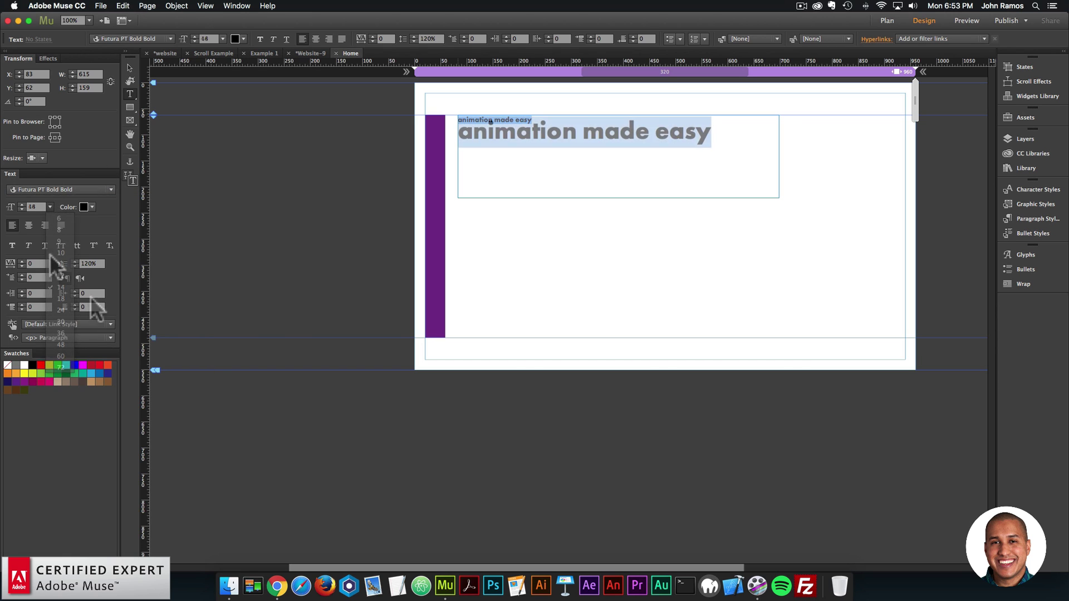
click(60, 344)
click(50, 207)
click(61, 367)
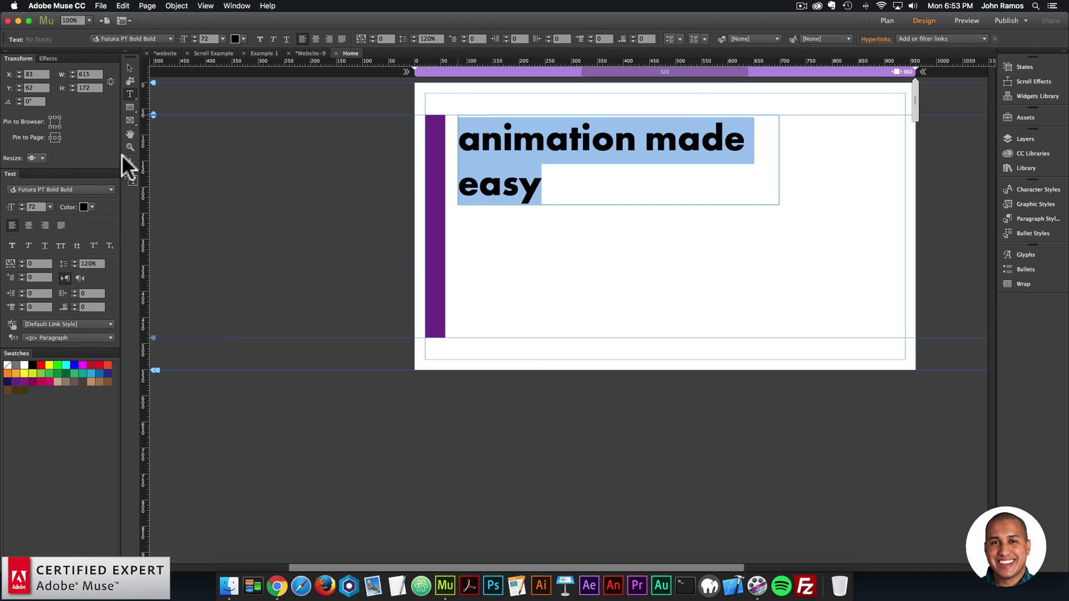
click(129, 69)
drag(594, 151, 579, 158)
click(522, 268)
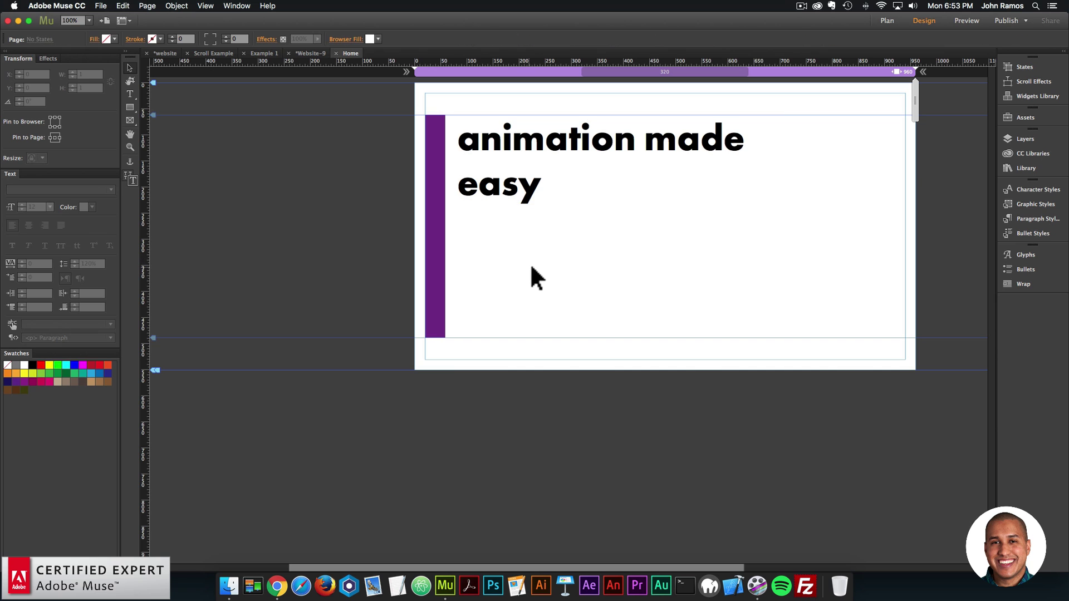
- Find the "muse motion" widgets in the Library and place Muse Motion – Add First beside the page at X -50, Y 62
click(1060, 169)
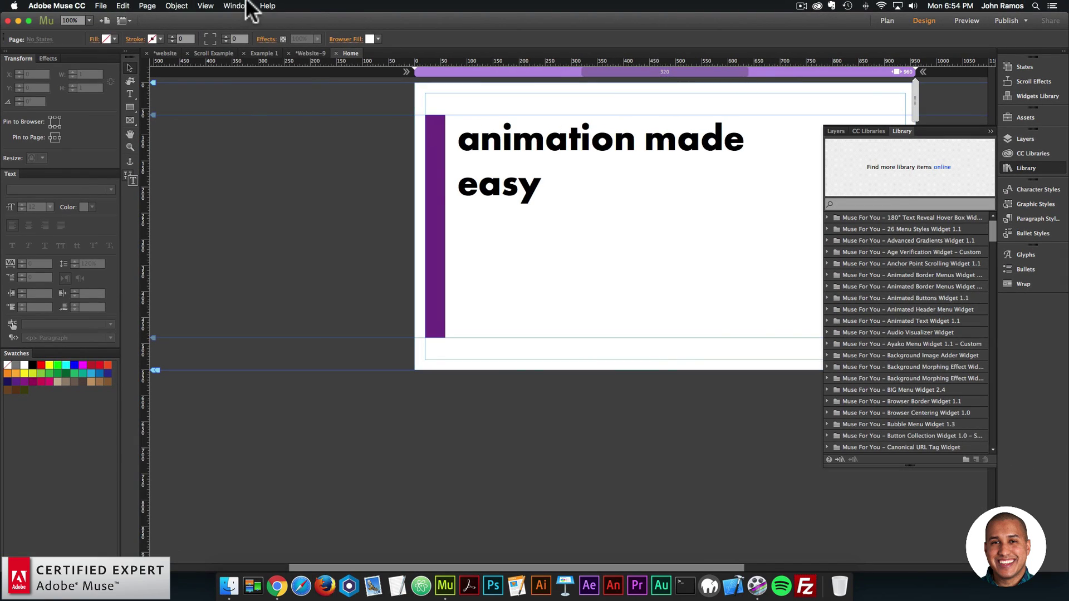
click(244, 6)
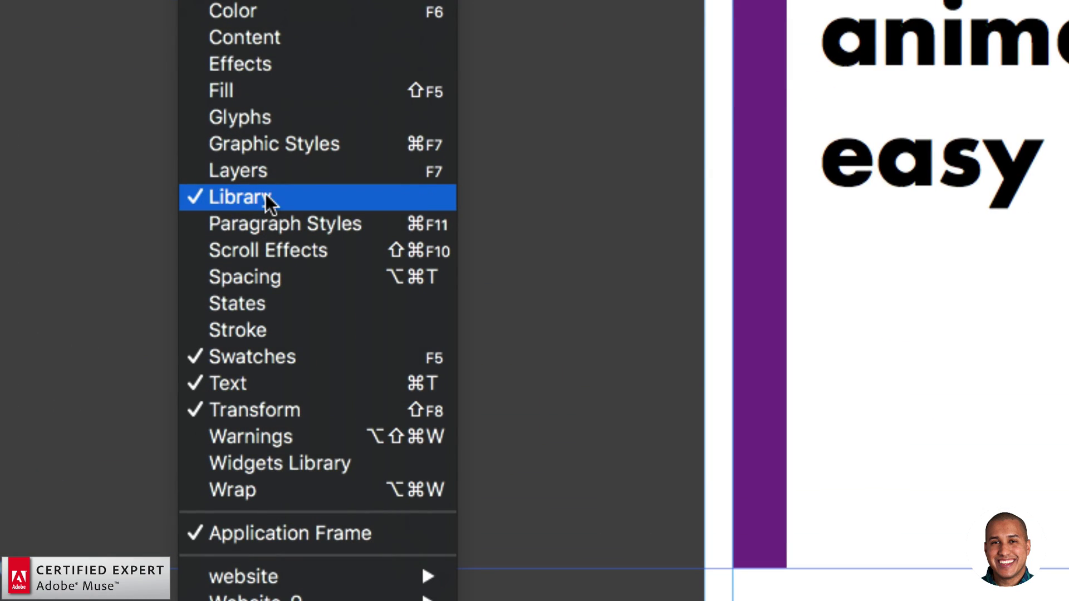
click(266, 196)
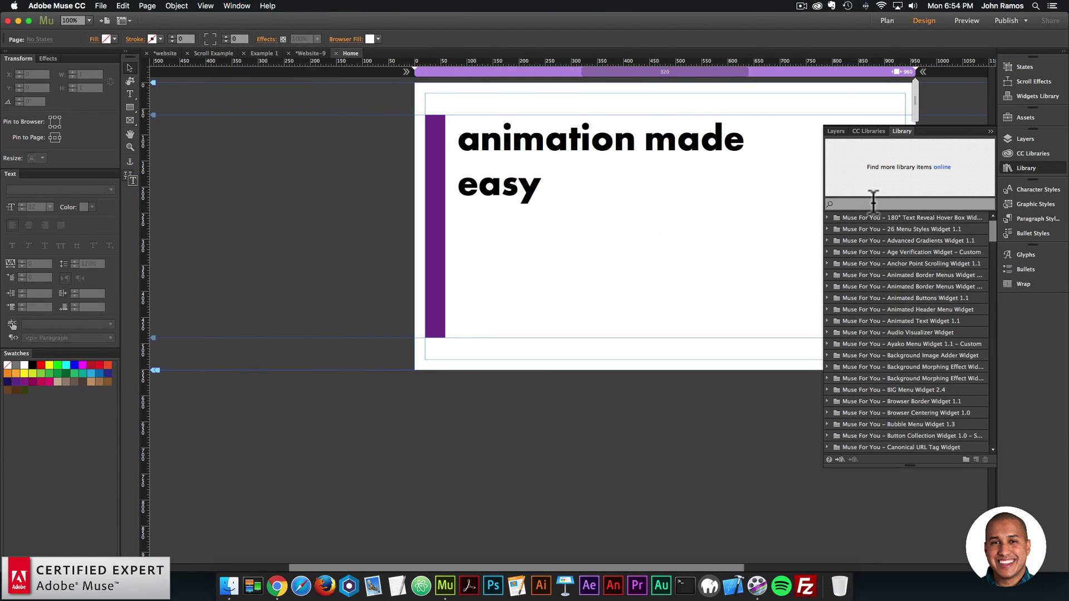
text(muse motion)
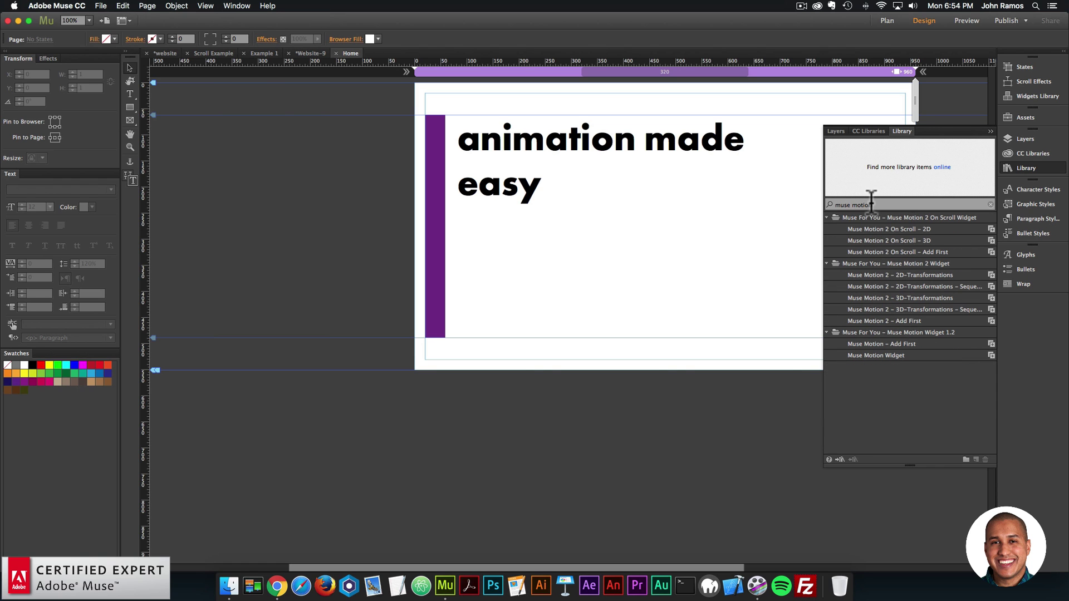
click(869, 342)
drag(869, 341, 404, 160)
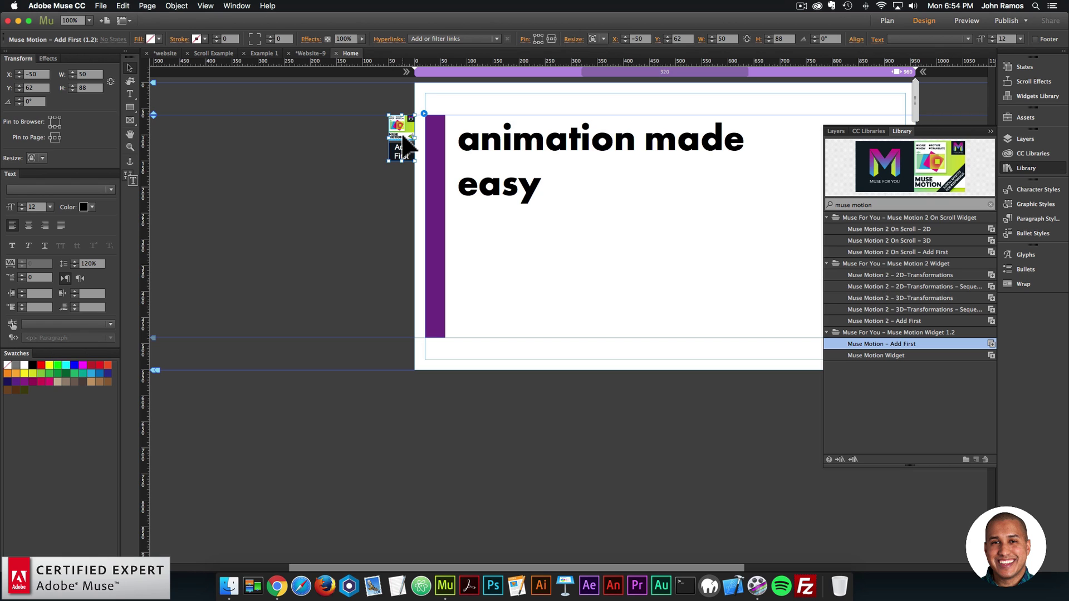
- Place the Muse Motion Widget just outside the page below the Add First widget, at X -70, Y 163
click(869, 356)
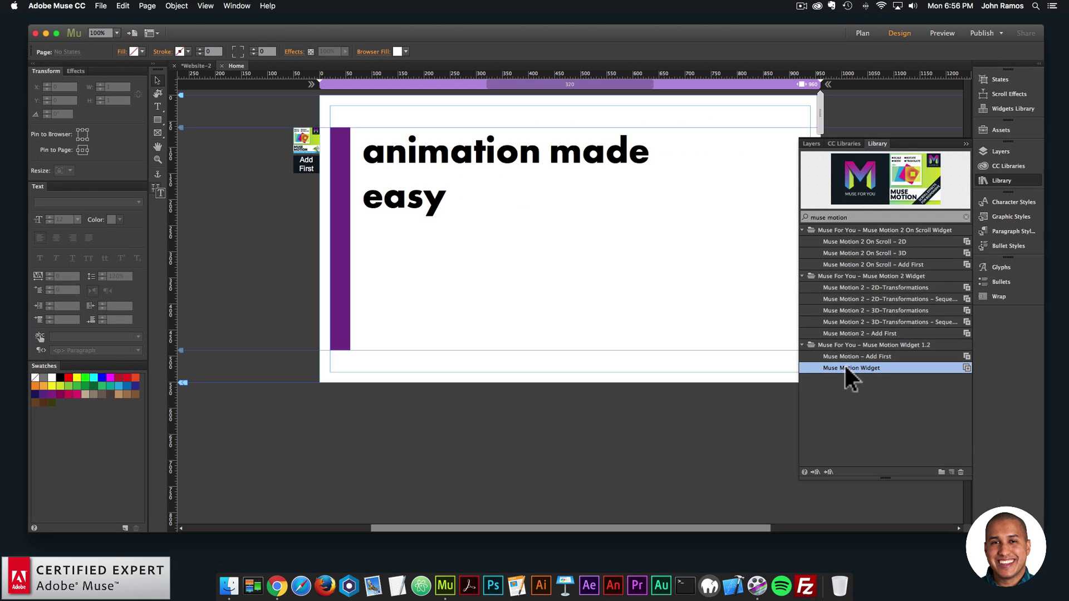
drag(845, 366, 291, 185)
click(270, 213)
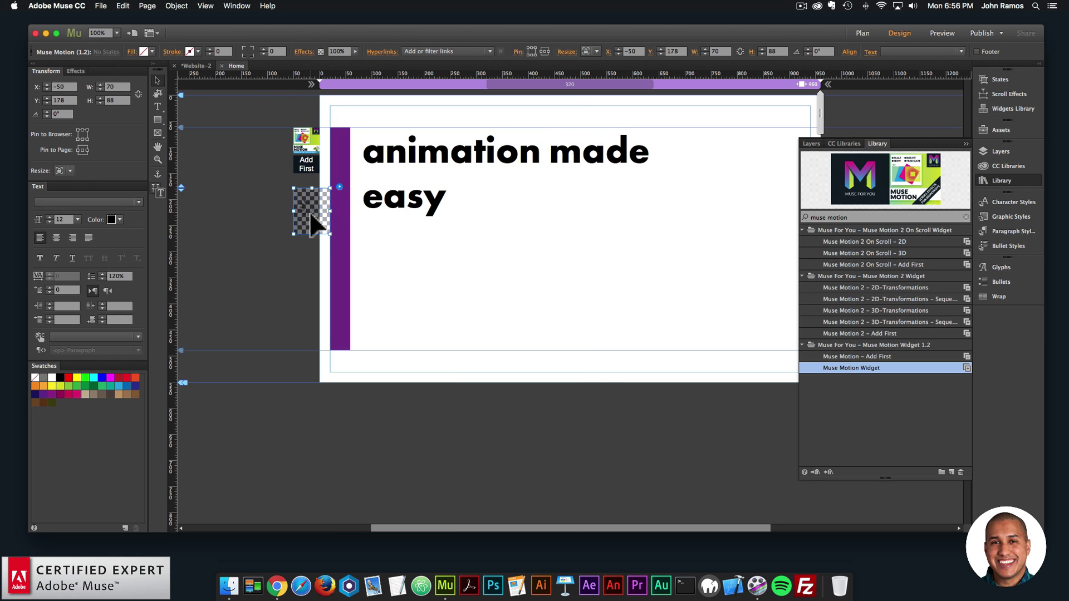
click(301, 222)
click(379, 208)
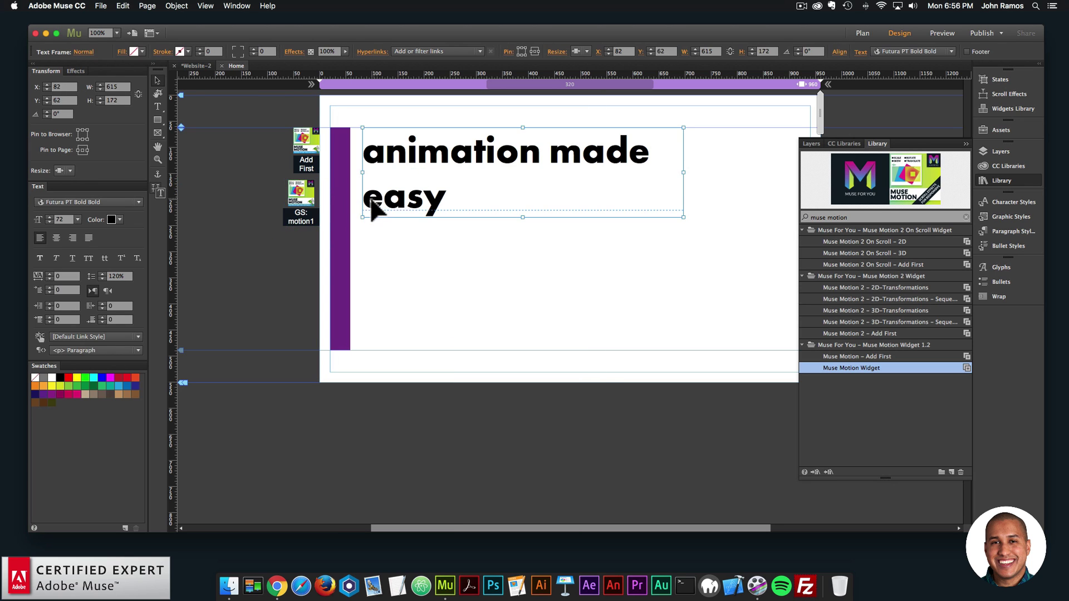
click(343, 211)
click(428, 162)
click(349, 186)
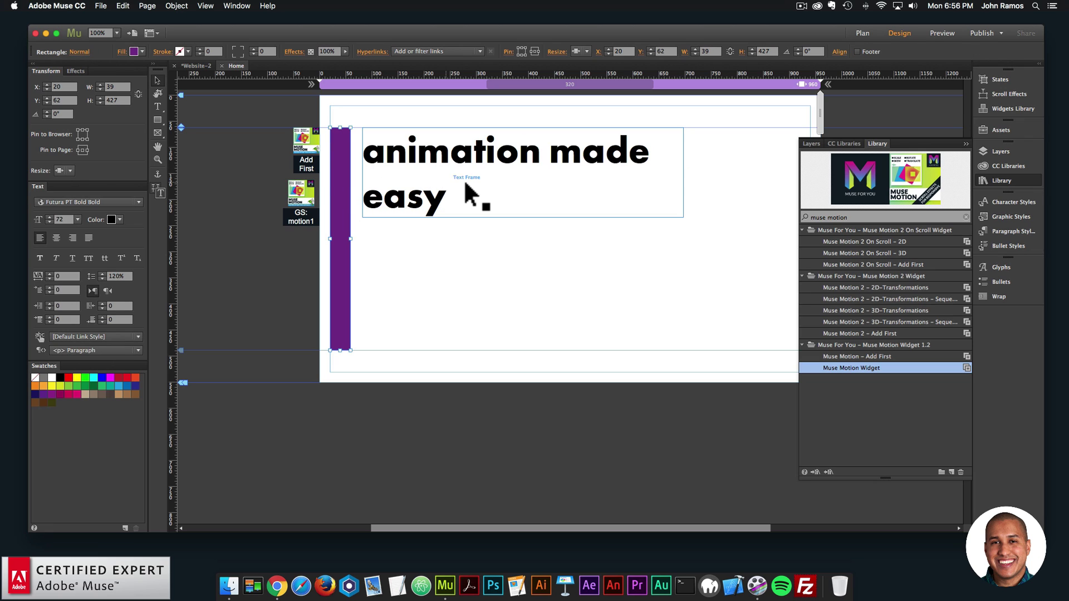
click(387, 282)
click(346, 192)
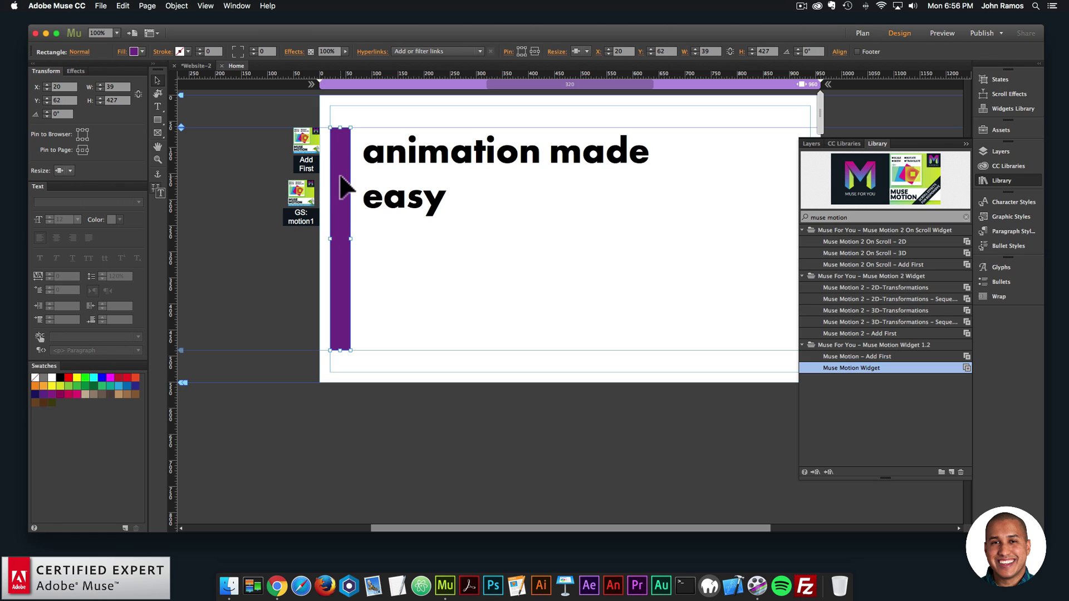
click(310, 219)
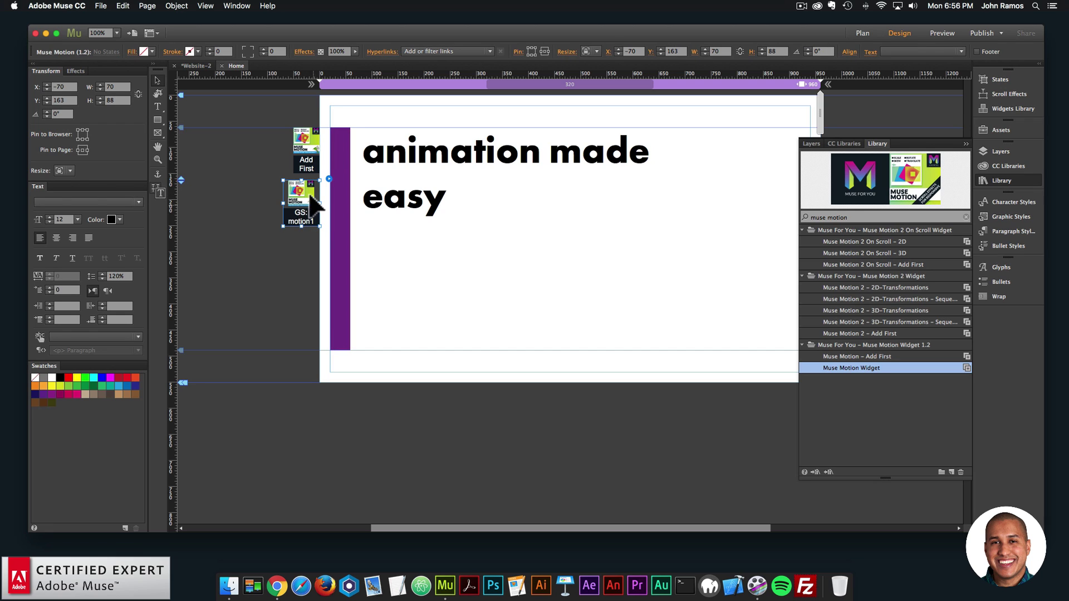
click(340, 210)
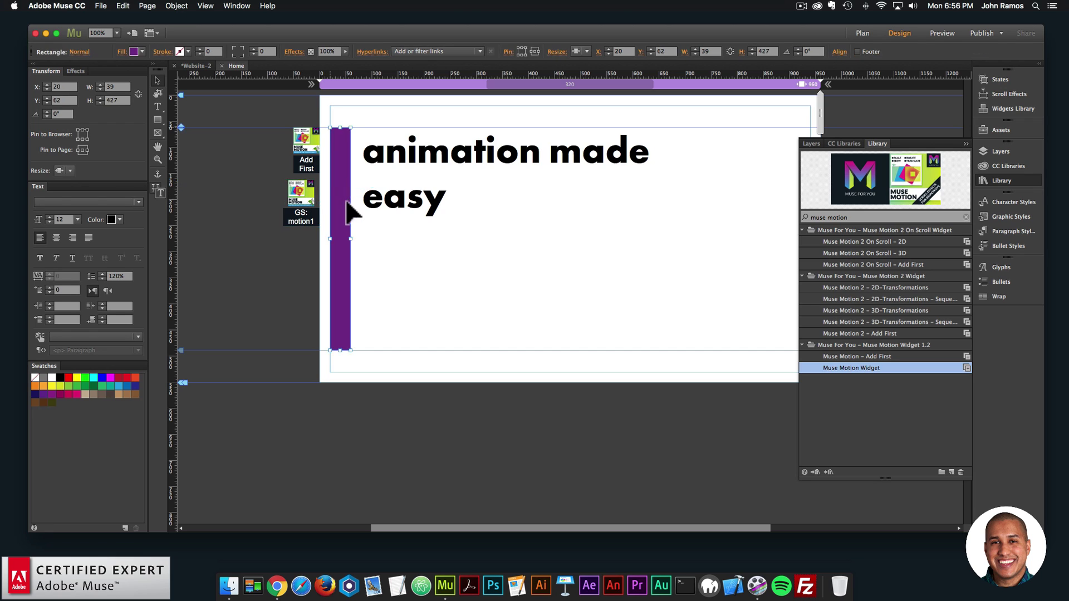
click(310, 211)
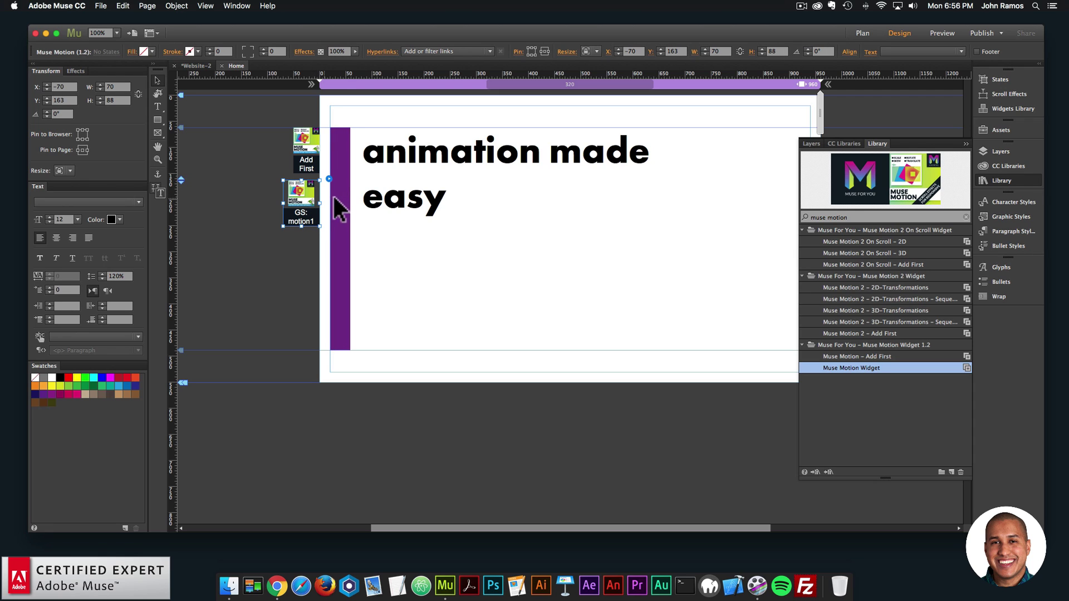
- Create a graphic style from the purple bar, name it motion1 and apply it to the bar
click(345, 212)
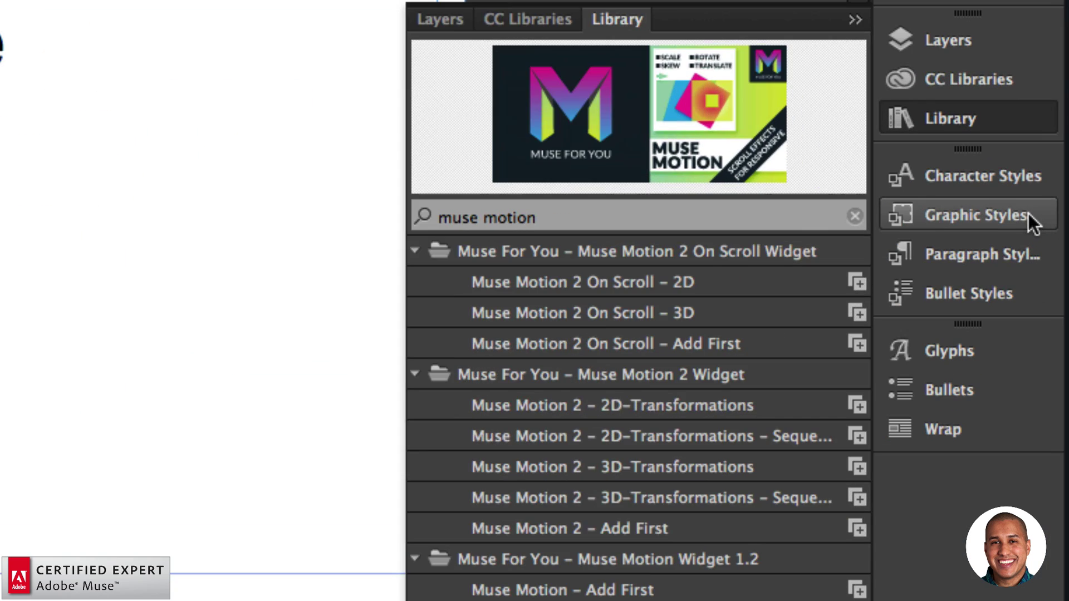
click(1028, 216)
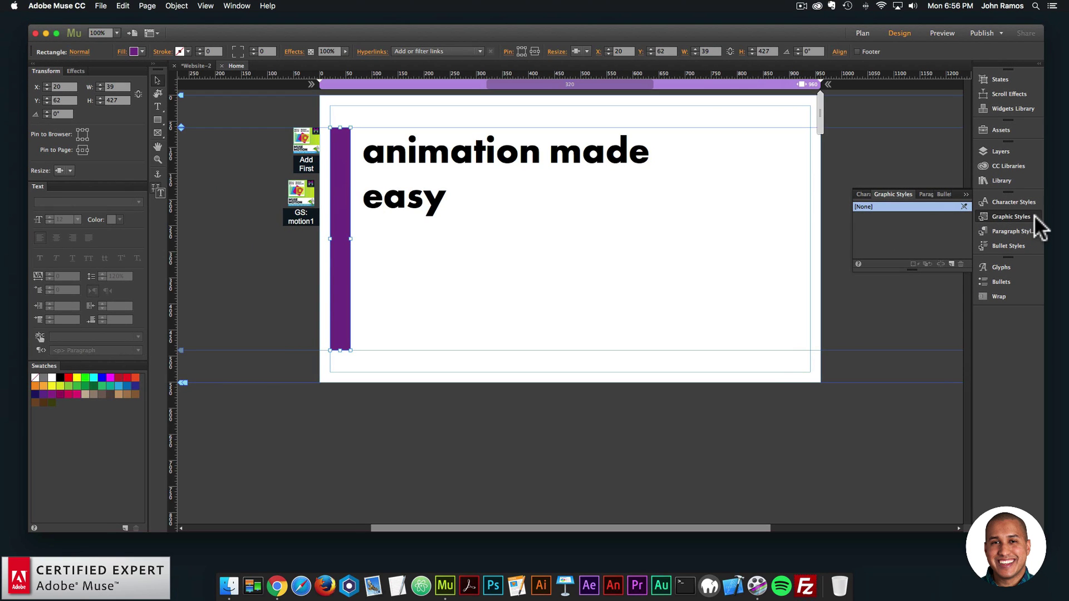
click(237, 7)
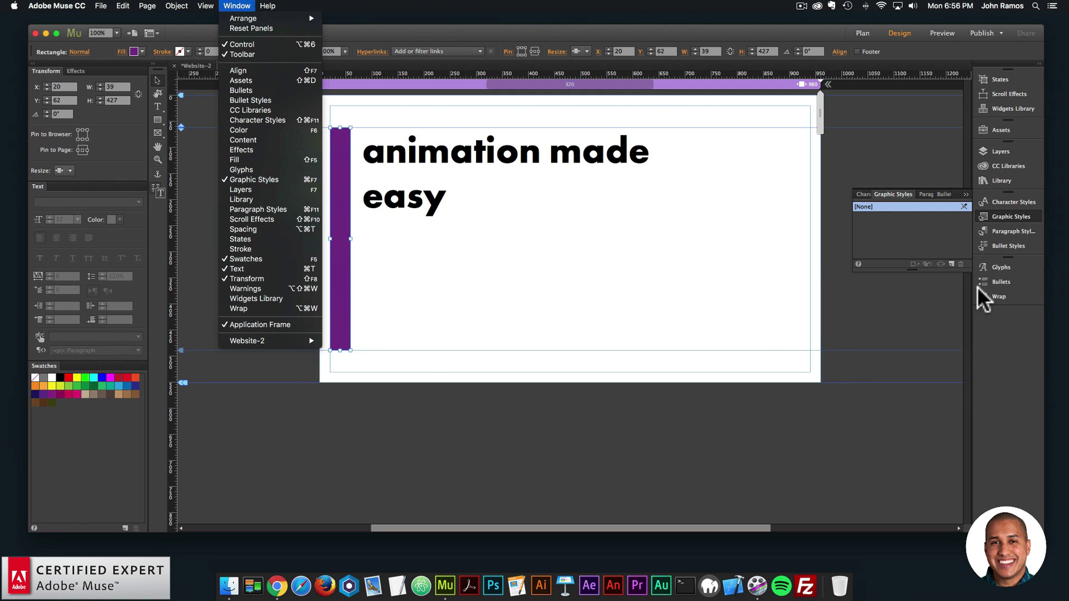
click(935, 250)
click(952, 264)
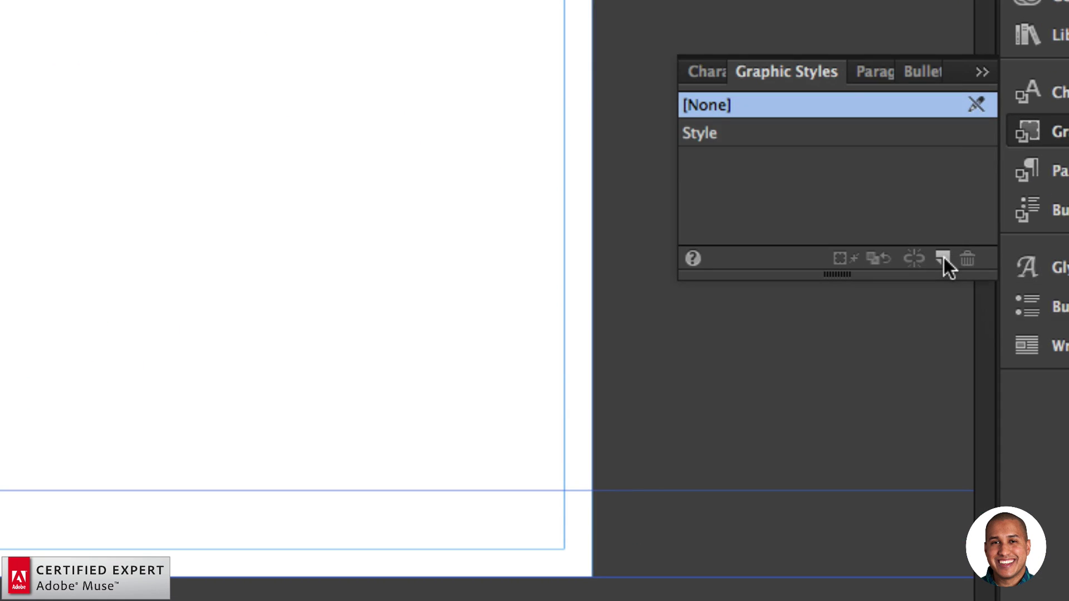
double_click(714, 132)
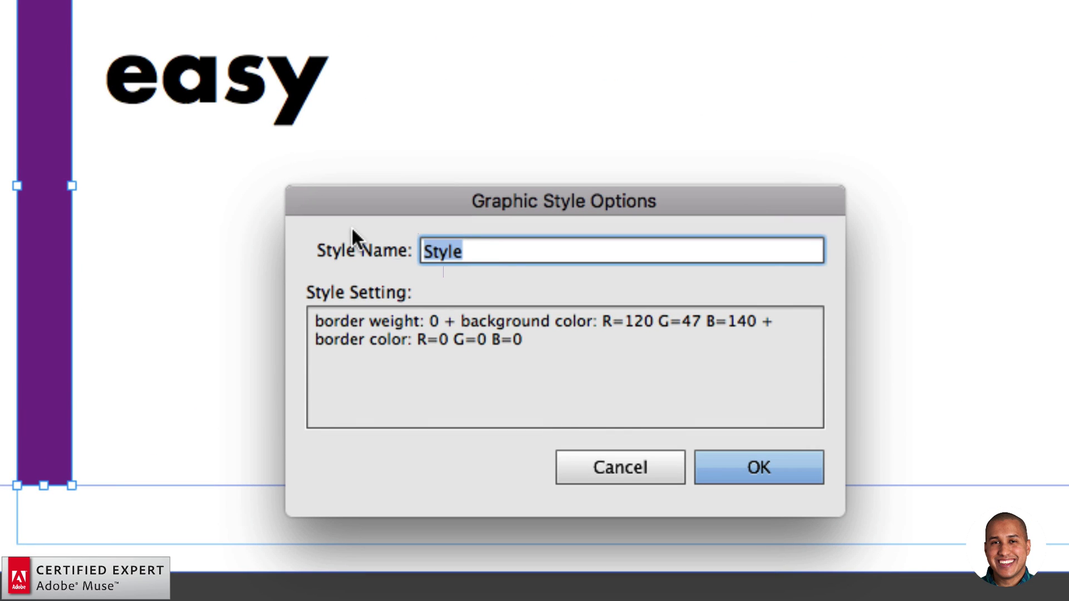
text(motion1)
click(776, 470)
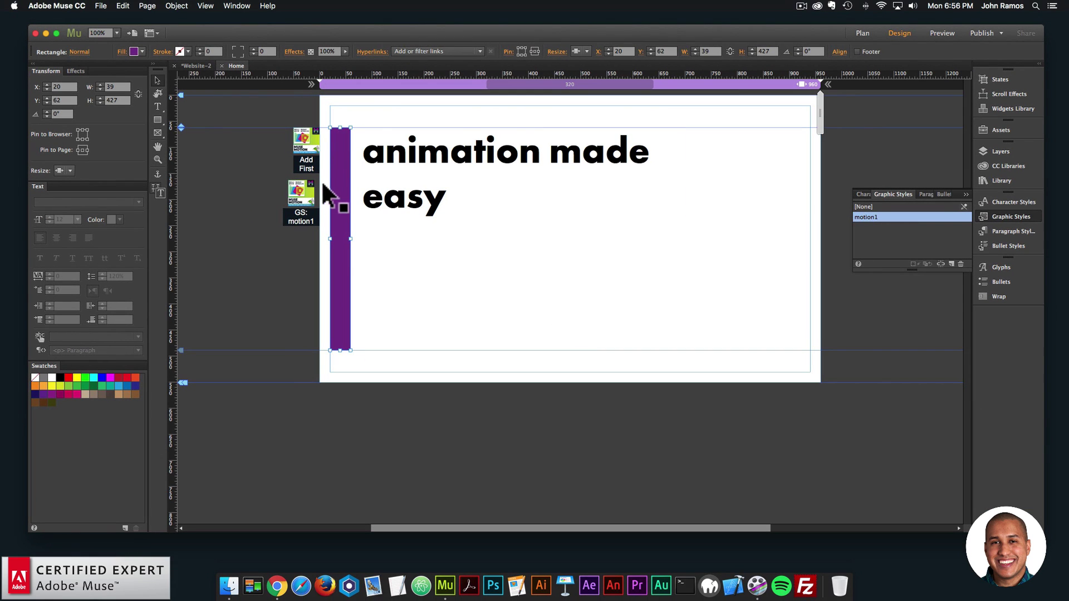
- Open the options of the motion1 Muse Motion widget and enable its Width animation
click(133, 140)
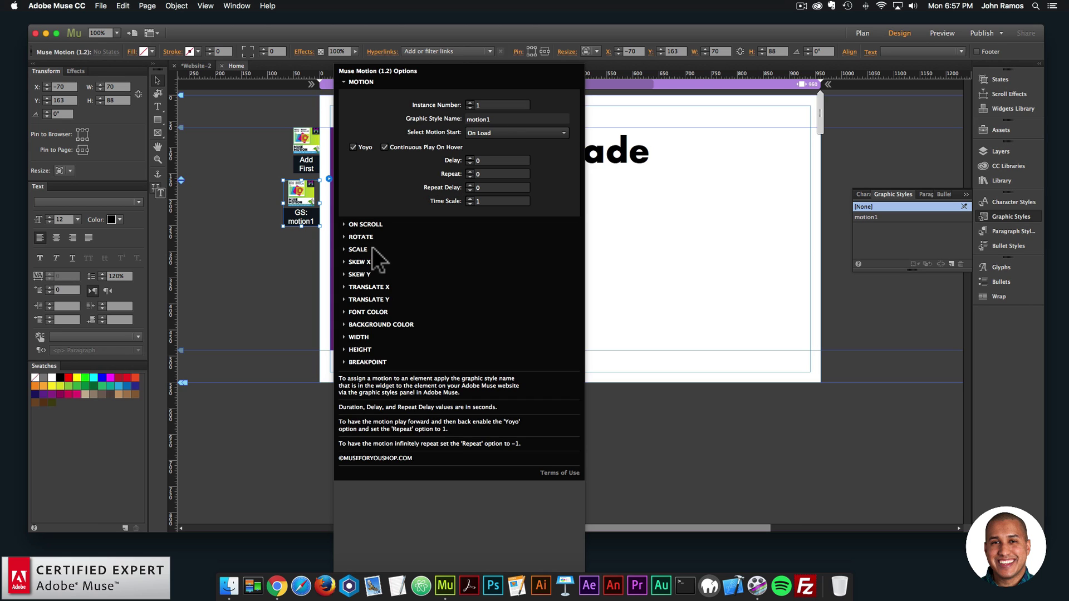
click(363, 337)
click(360, 297)
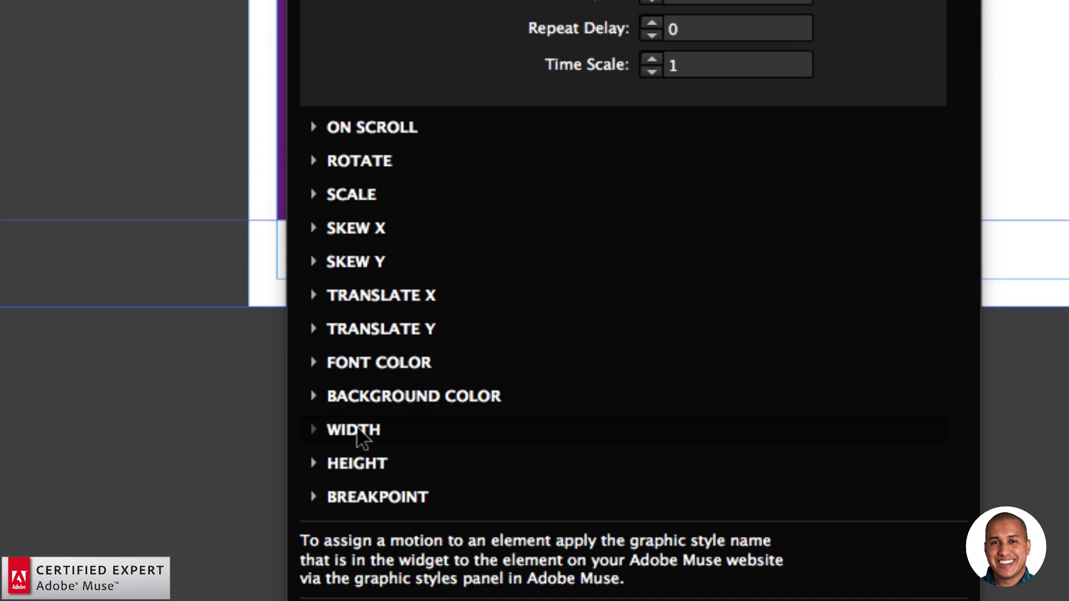
click(359, 431)
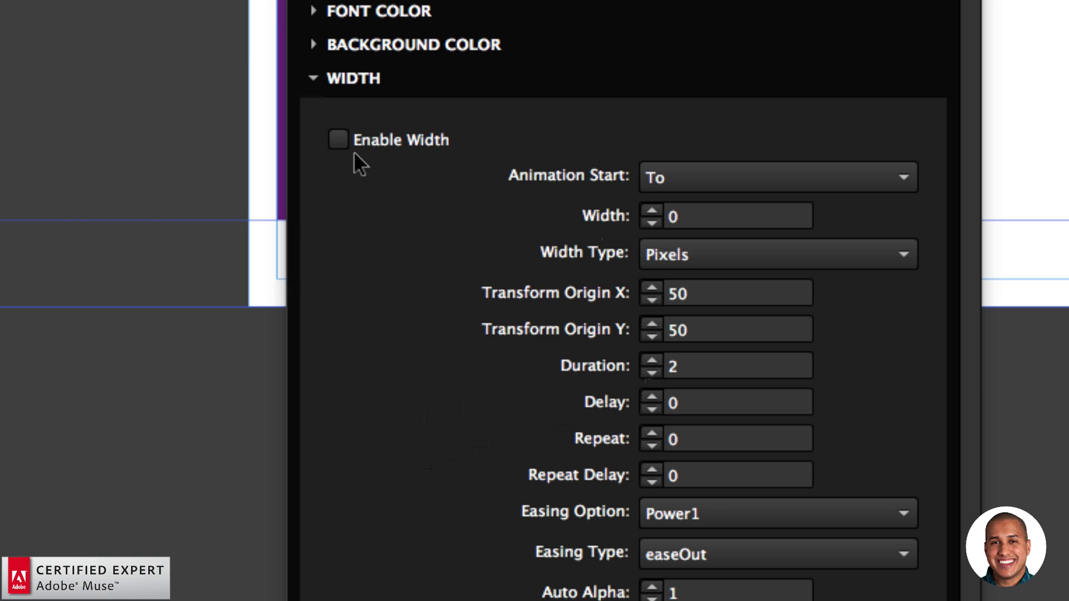
click(340, 141)
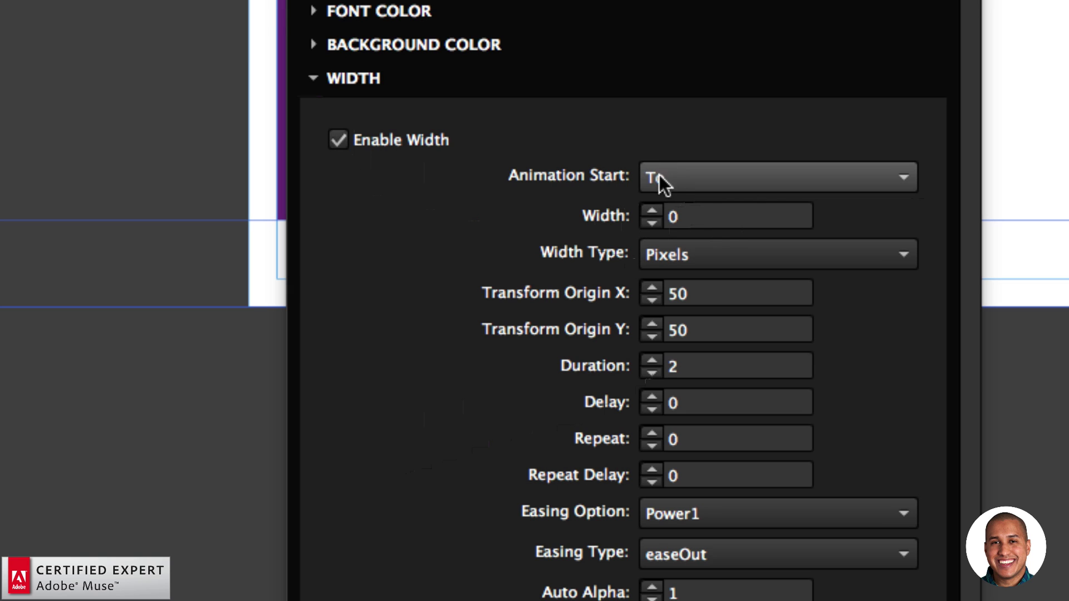
- Set the motion1 widget's Width animation to a width of 800 pixels and a duration of 0.5
click(684, 212)
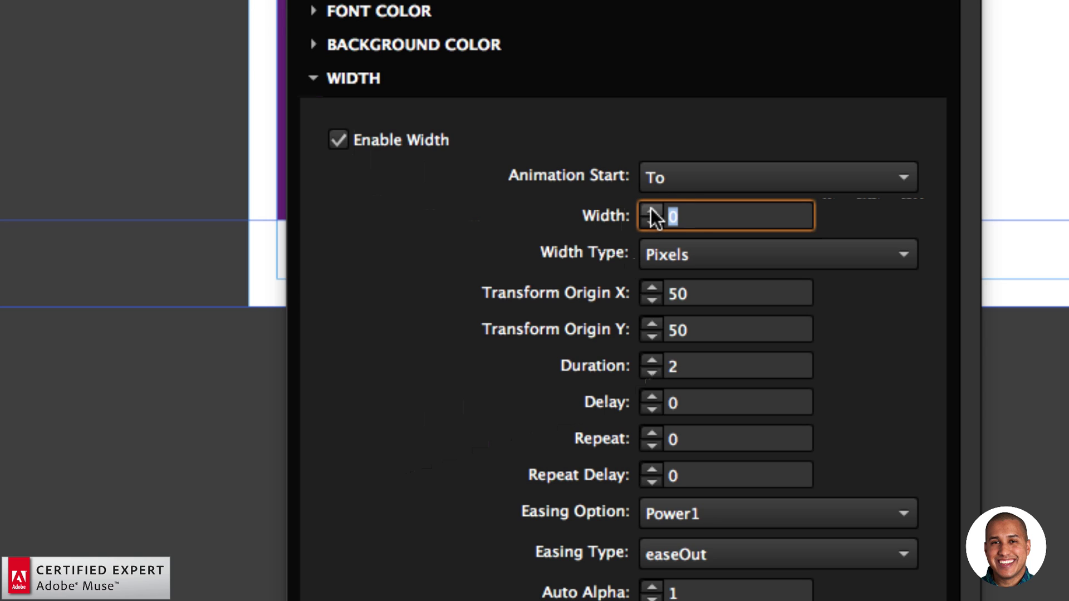
text(800)
key(Return)
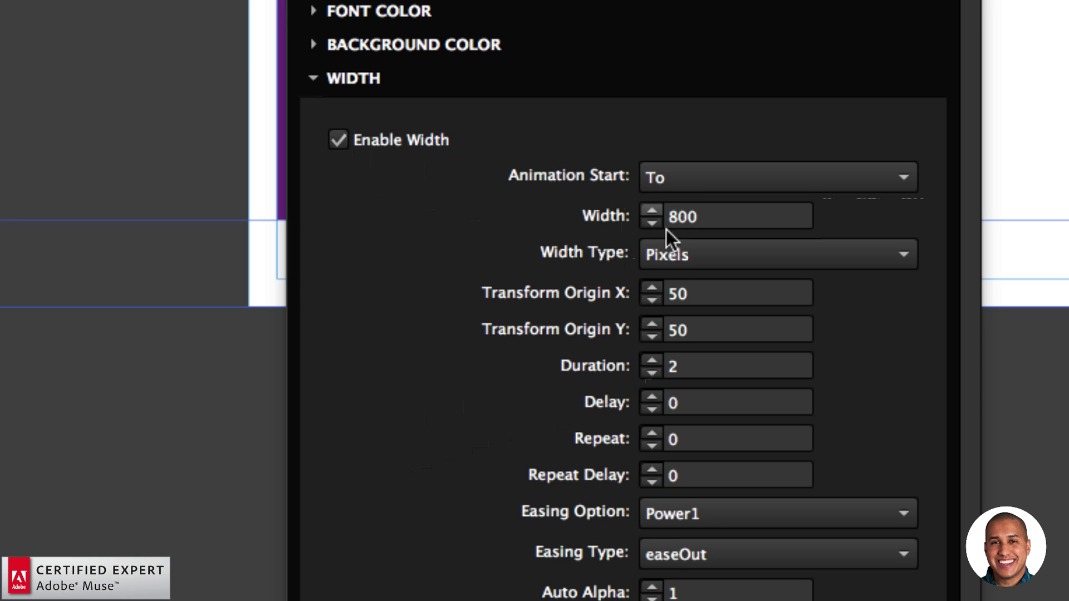
click(687, 365)
text(.5)
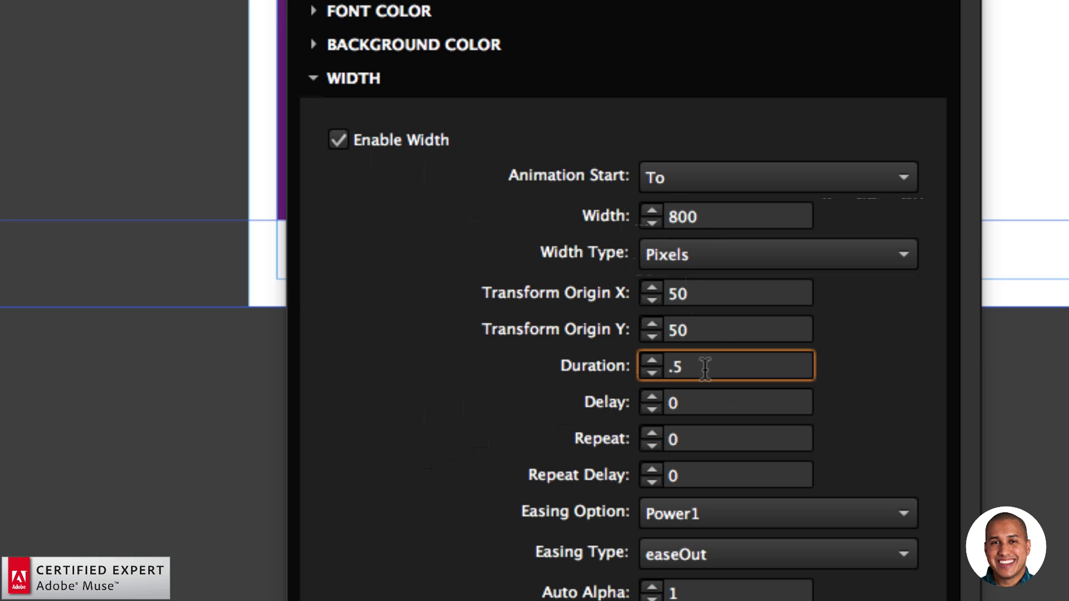
key(Return)
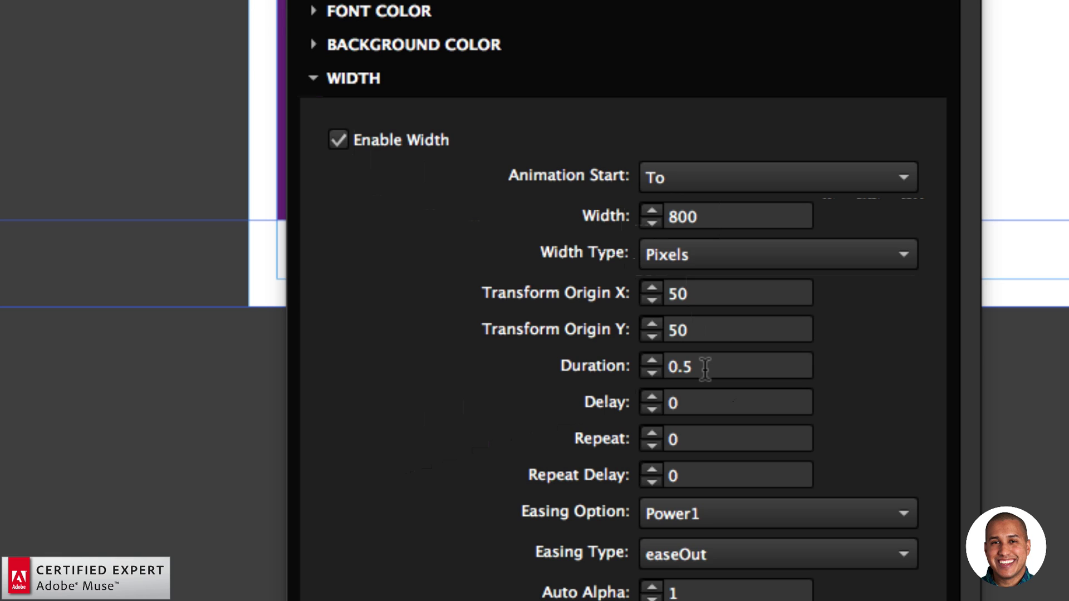
click(721, 216)
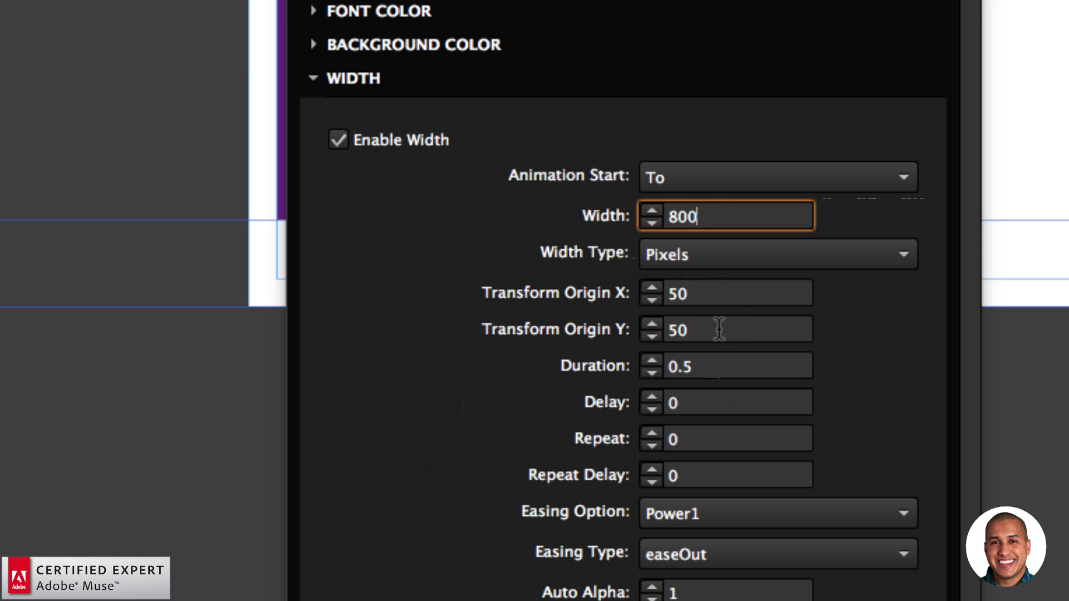
click(721, 368)
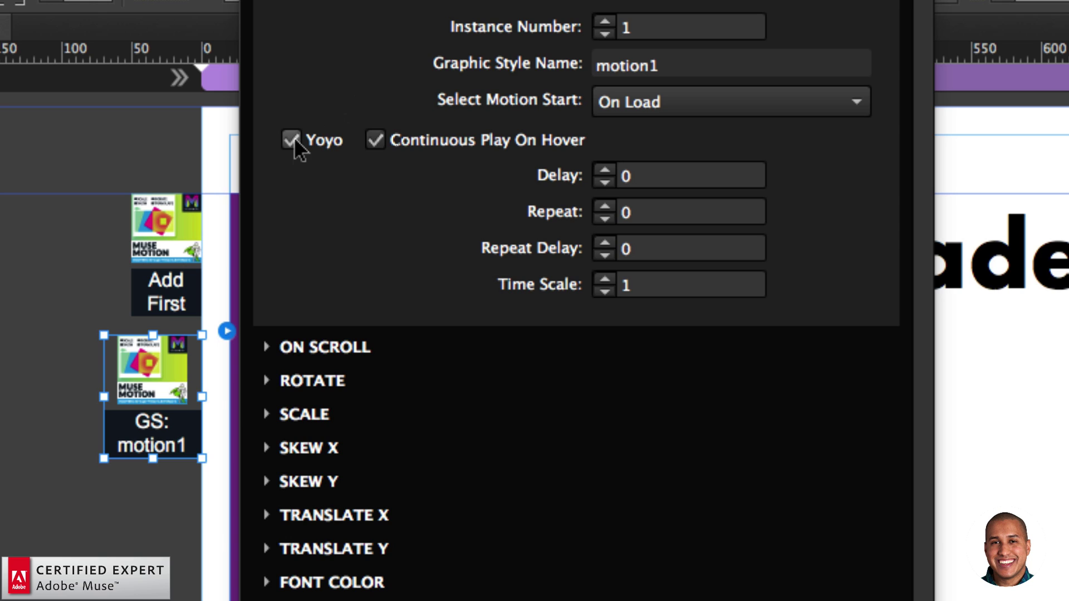
- Set the motion1 widget's overall motion Repeat to 1 and close its options
click(651, 213)
drag(650, 213, 615, 213)
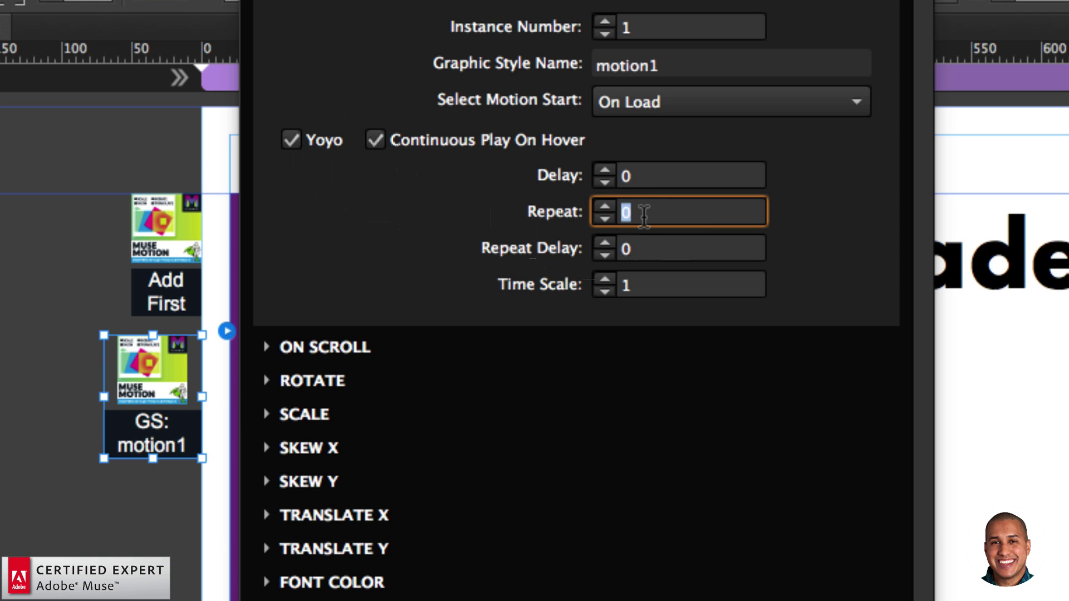
text(1)
key(Return)
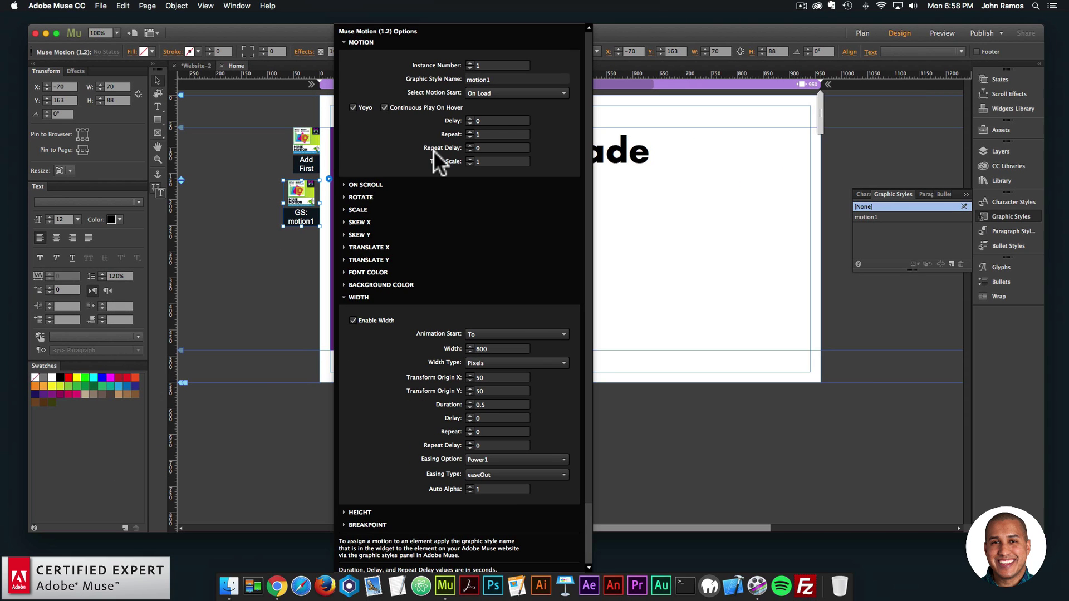
click(228, 305)
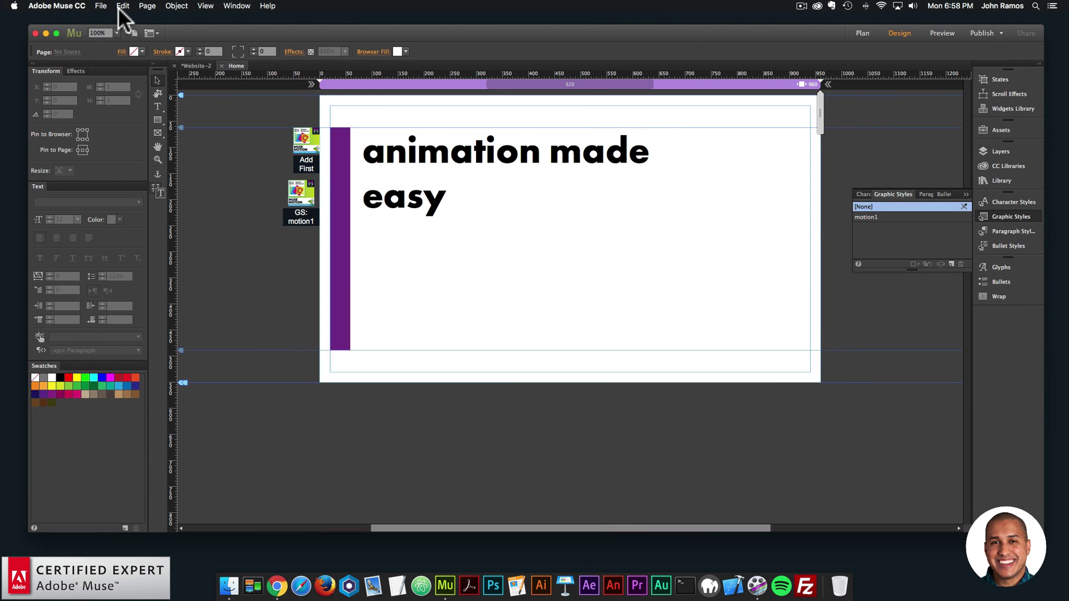
- Preview the page in the browser to check the bar animation, and return to the Muse design
click(100, 6)
click(137, 170)
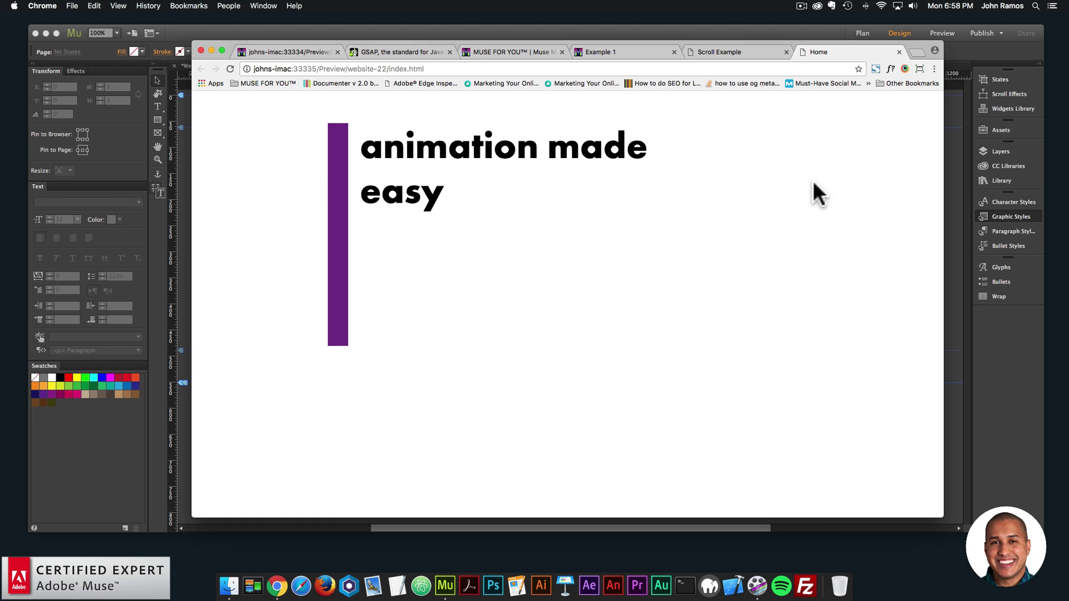
click(983, 373)
- Duplicate the motion1 Muse Motion widget and place the copy directly below it at X -70, Y 264
click(542, 173)
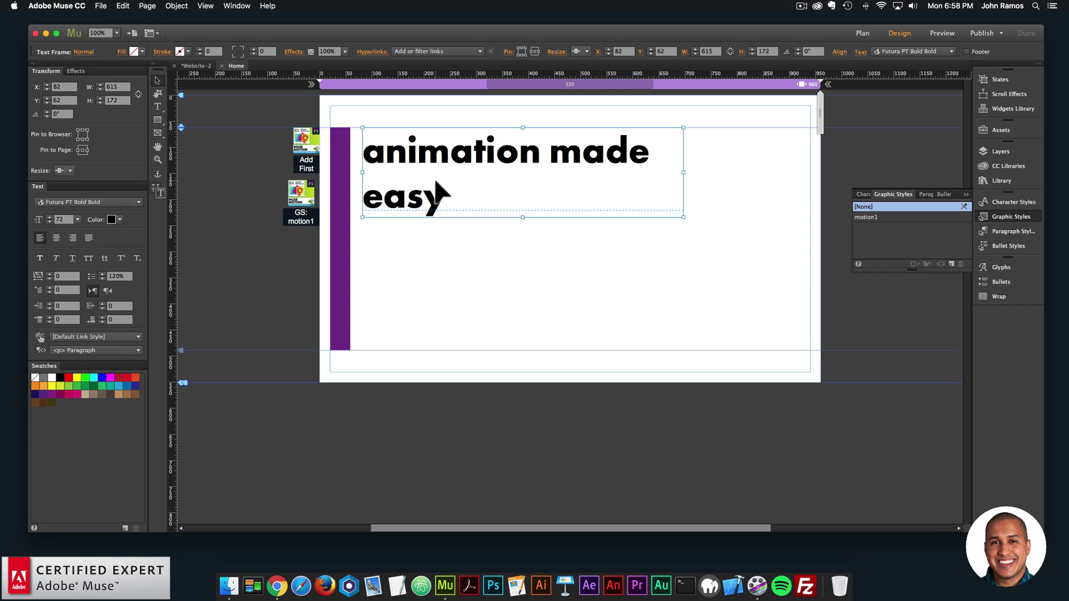
click(300, 191)
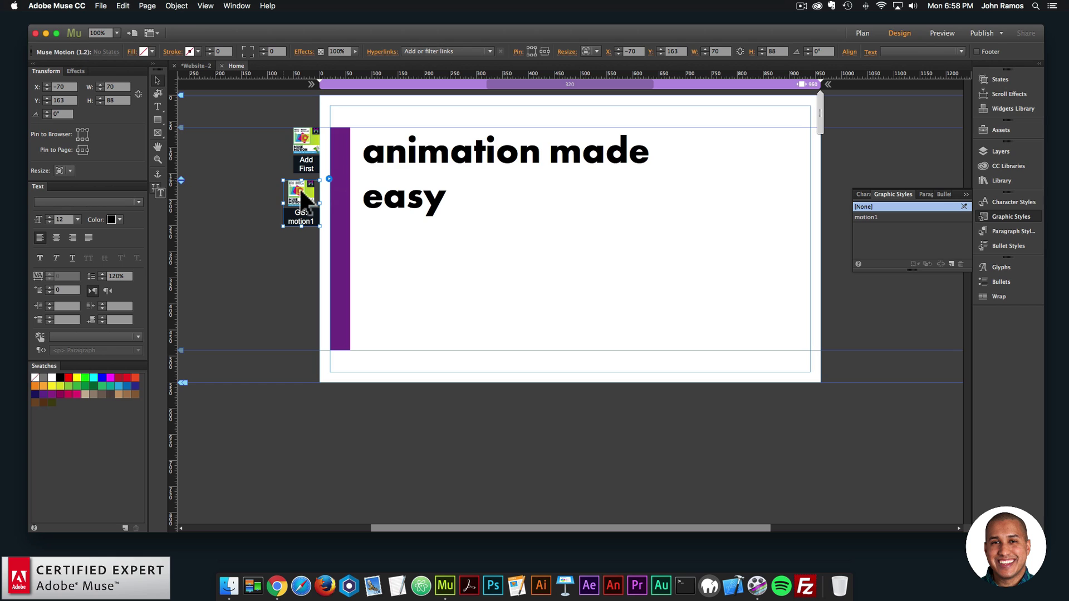
key(super+v)
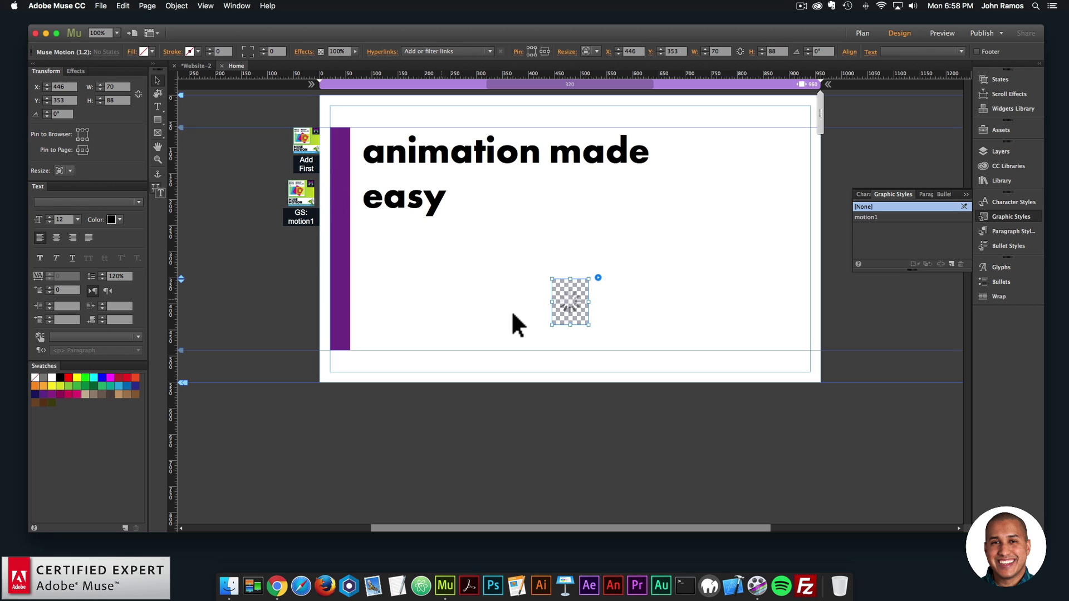
drag(574, 304, 304, 256)
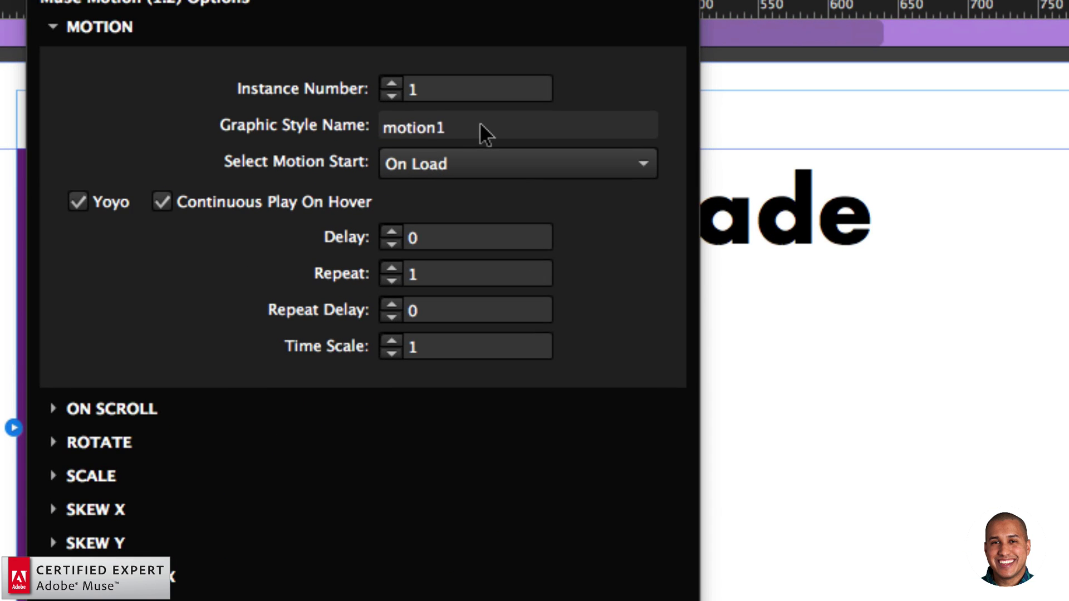
- Change the copied widget's graphic style name to motion2 and close its options
click(502, 118)
key(BackSpace)
text(2)
key(Return)
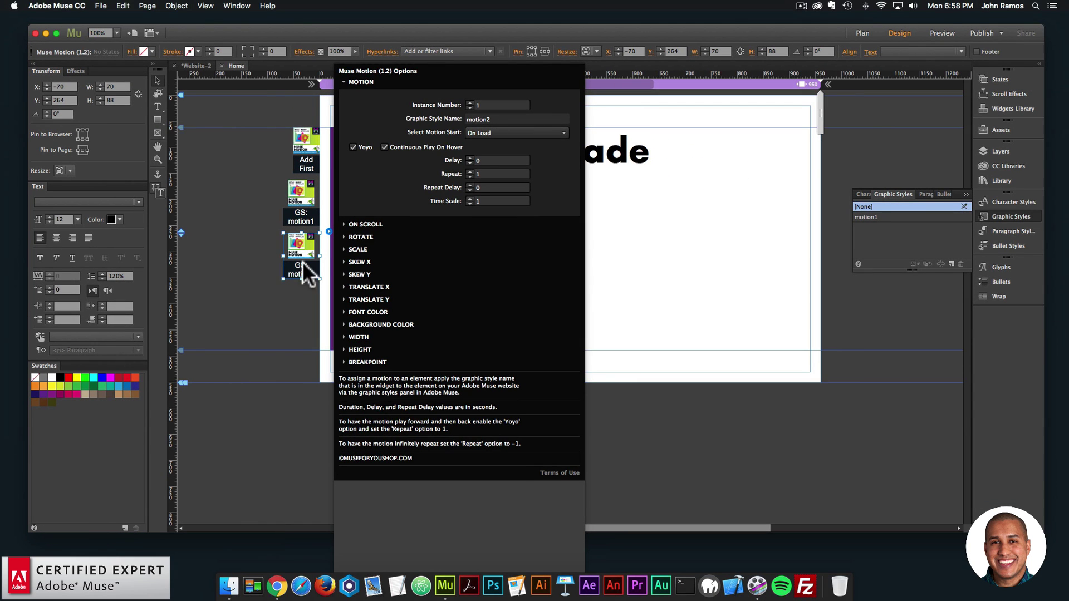
click(262, 319)
- Create a graphic style from the "animation made easy" text frame and name it motion2
click(517, 159)
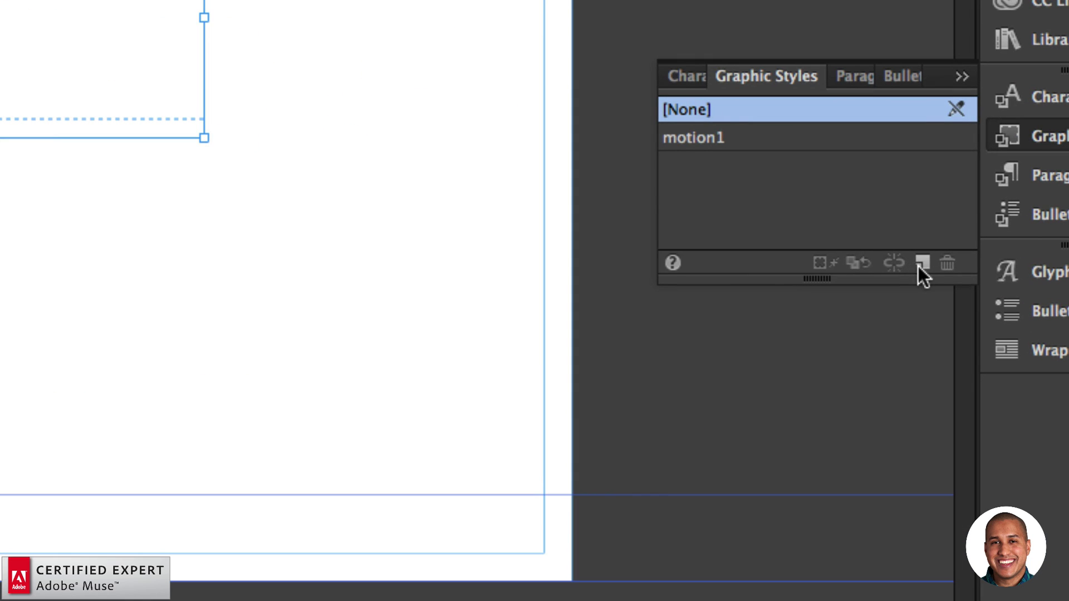
click(918, 266)
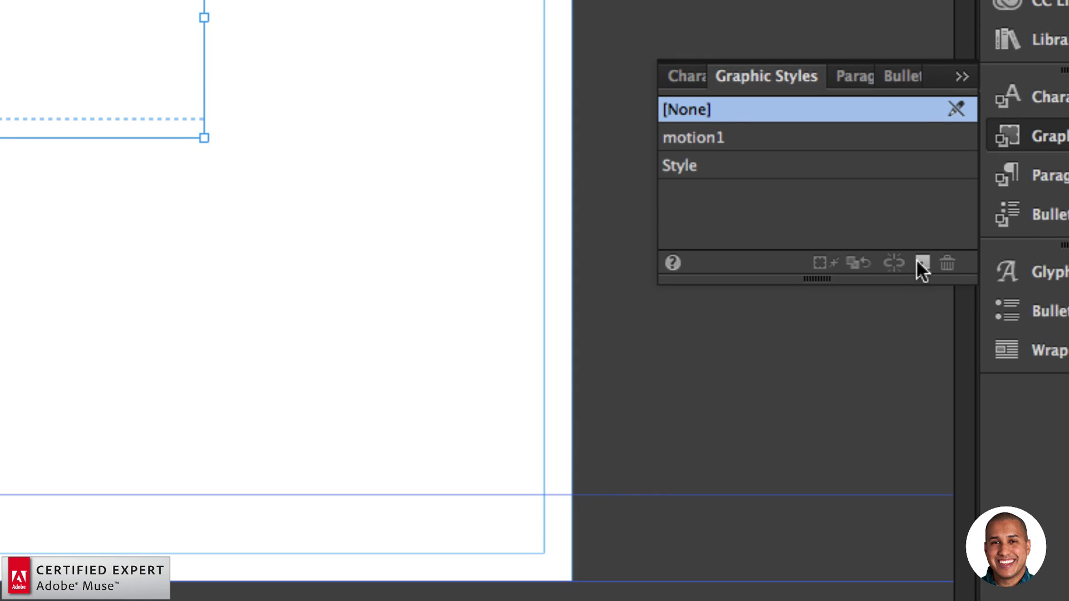
double_click(726, 165)
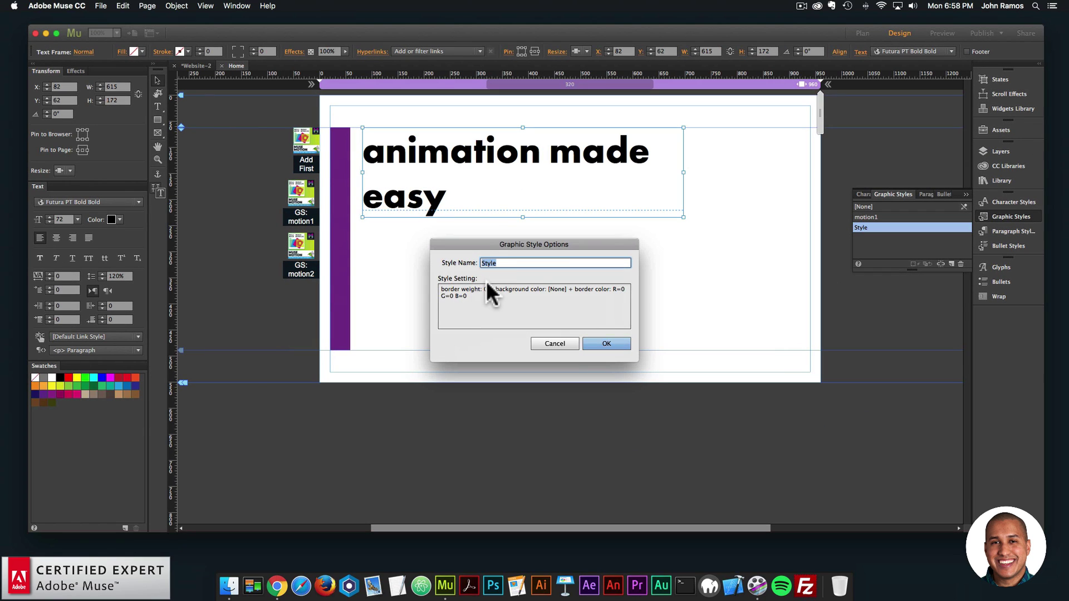
text(motion2)
key(Return)
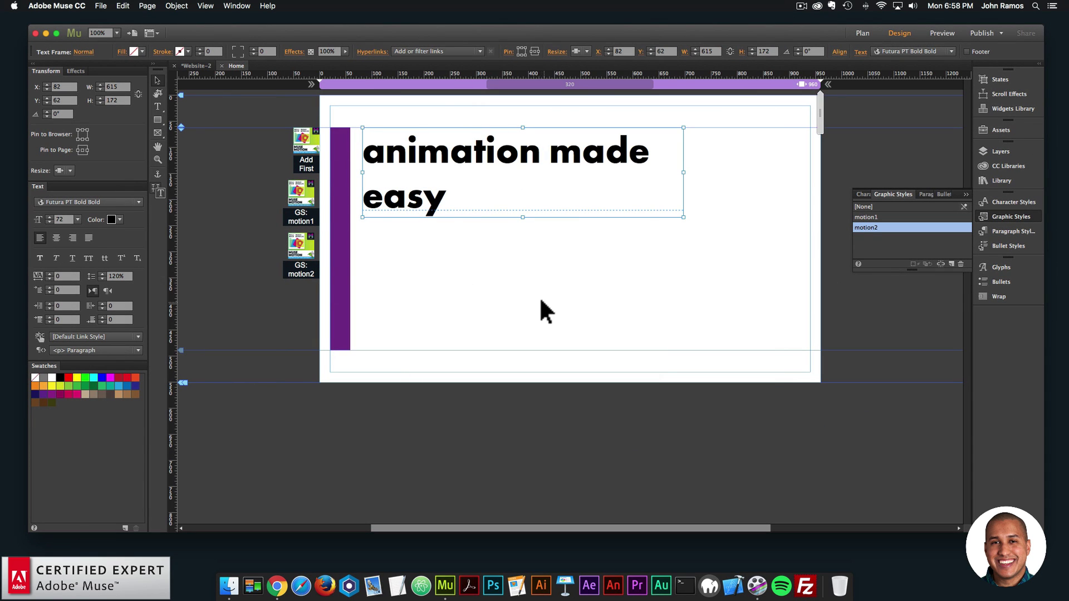
- Color all of the "animation made easy" text white (FFFFFF)
double_click(461, 195)
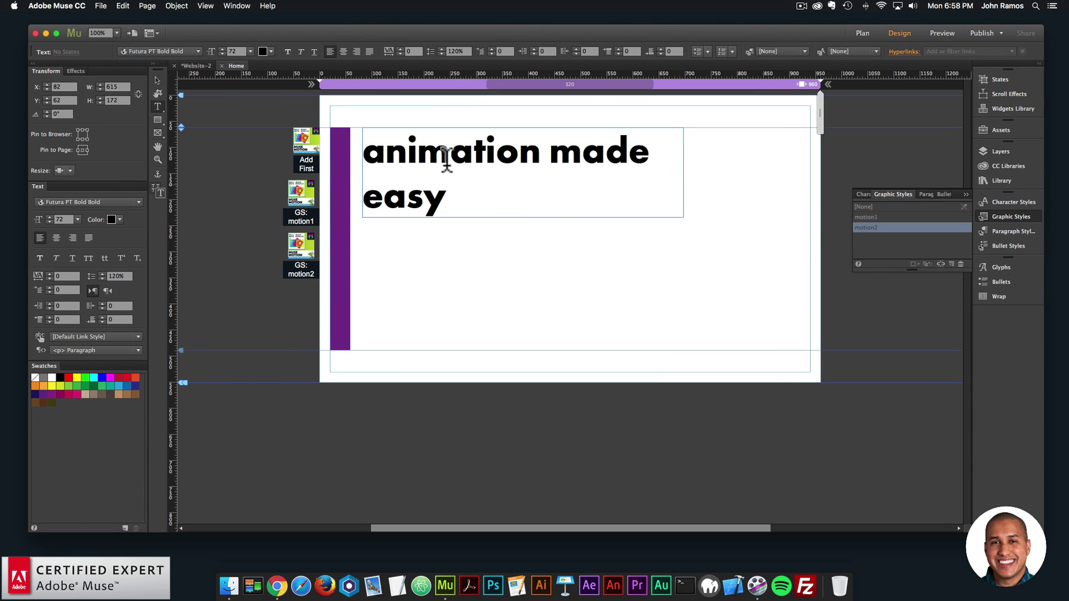
drag(468, 192, 356, 136)
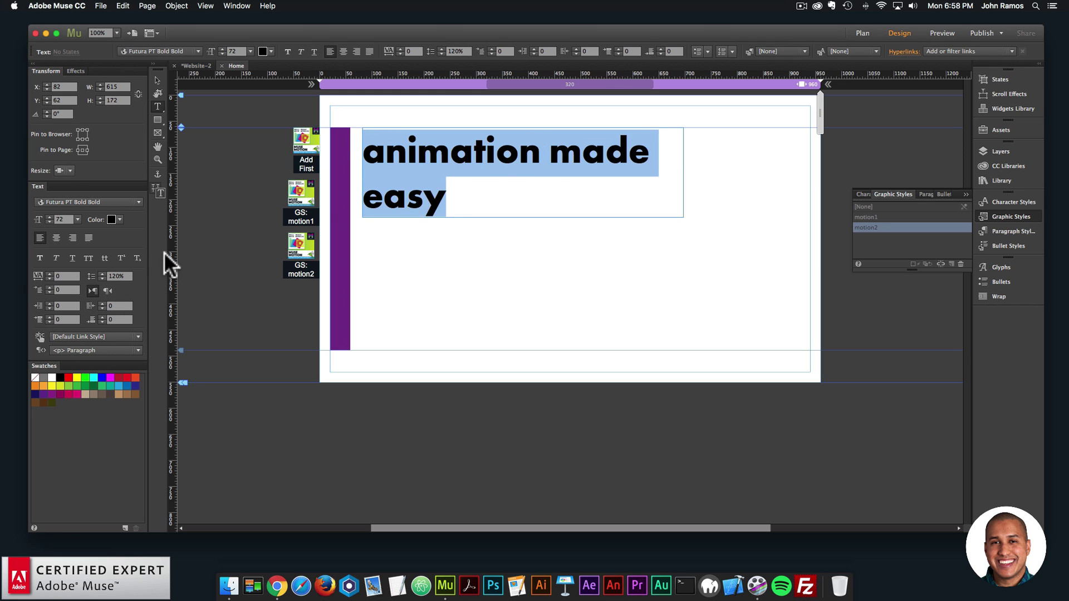
click(117, 219)
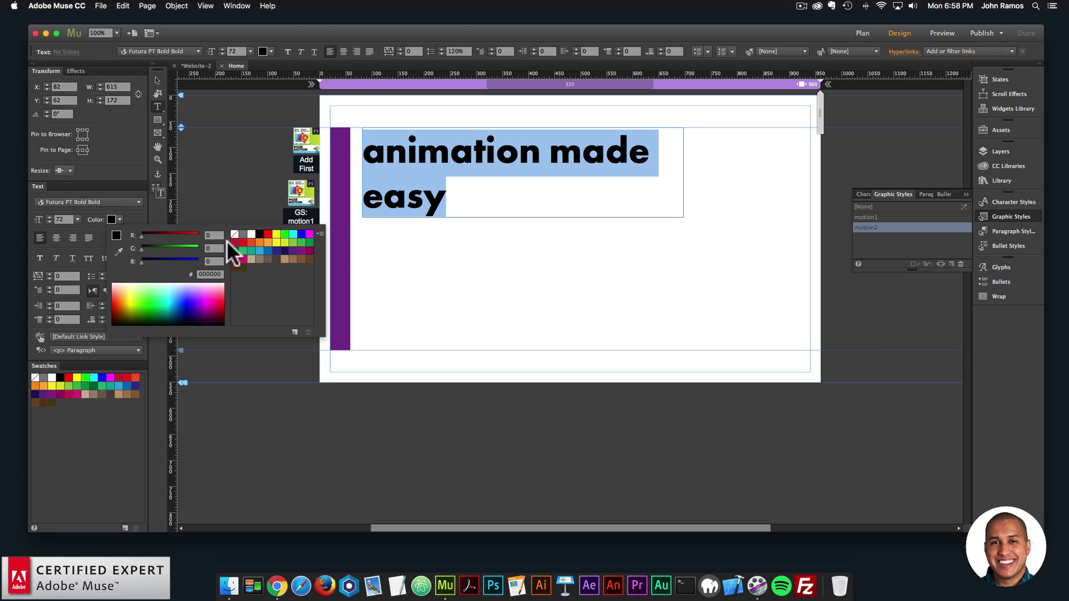
click(252, 233)
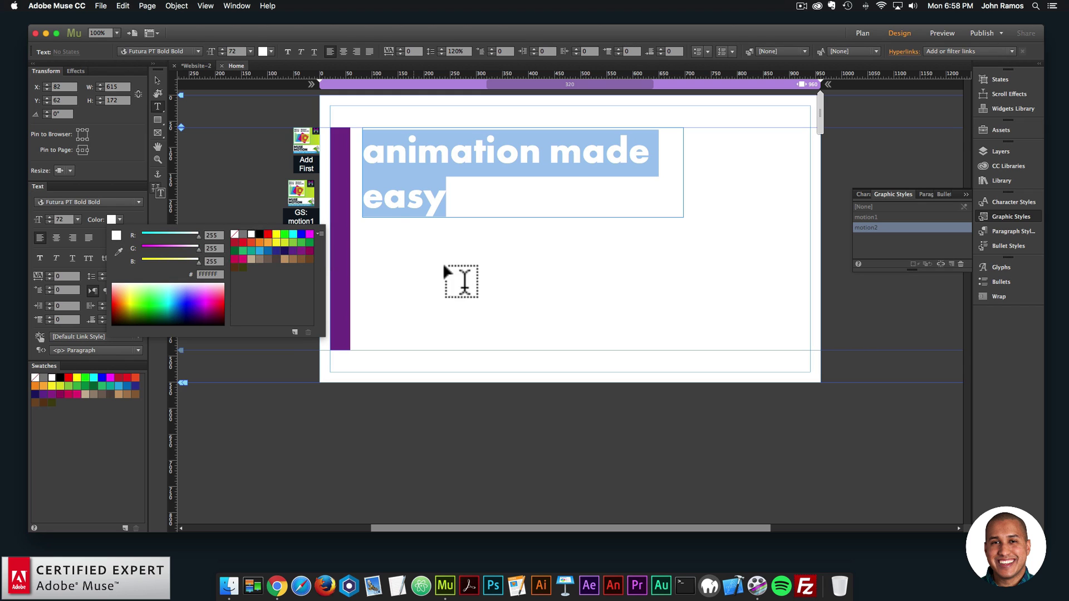
- Open the options of the motion2 widget, disable its Width animation and collapse the Width section
click(301, 276)
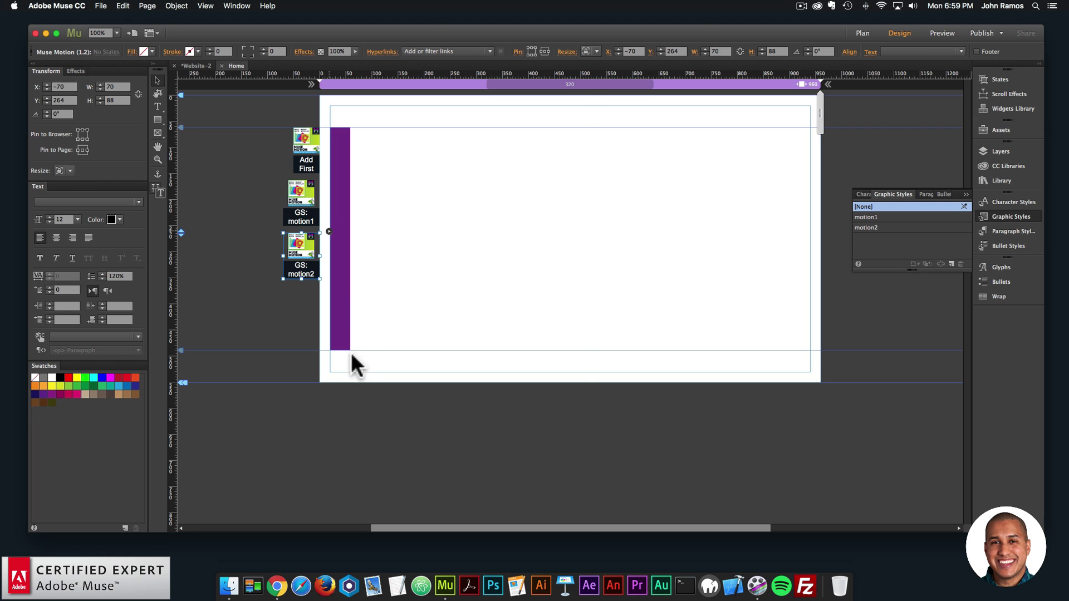
click(362, 335)
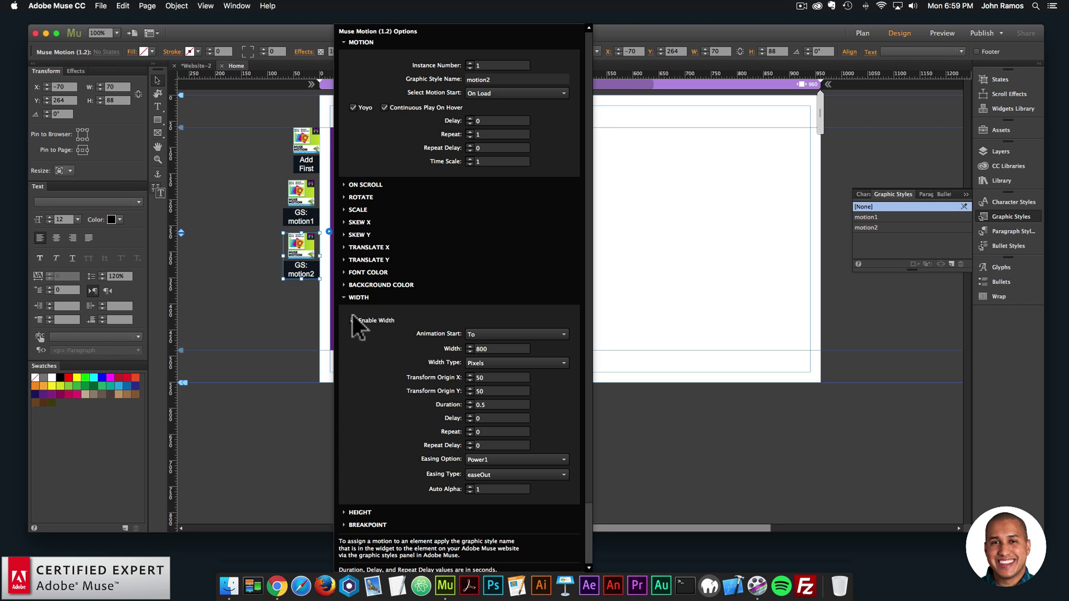
click(353, 320)
click(370, 296)
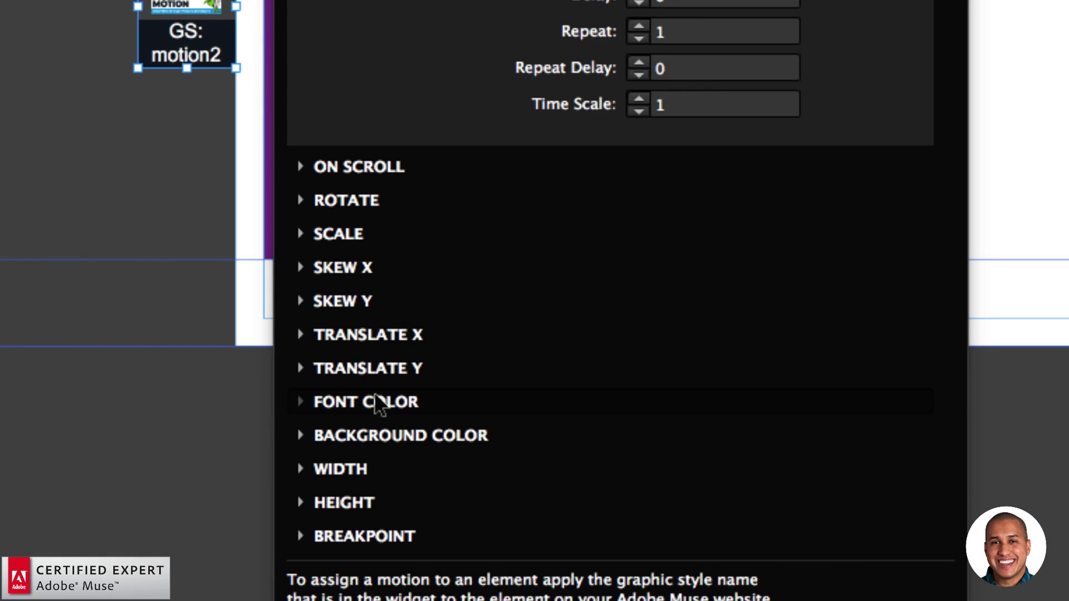
- Enable the motion2 widget's Font Color animation and set its font color to black
click(368, 403)
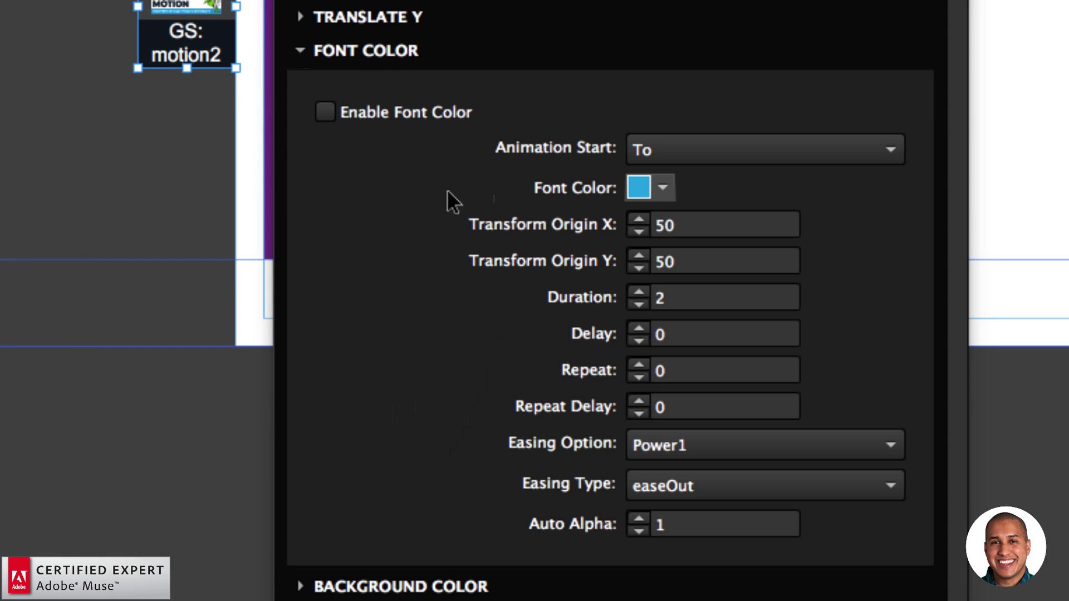
click(326, 112)
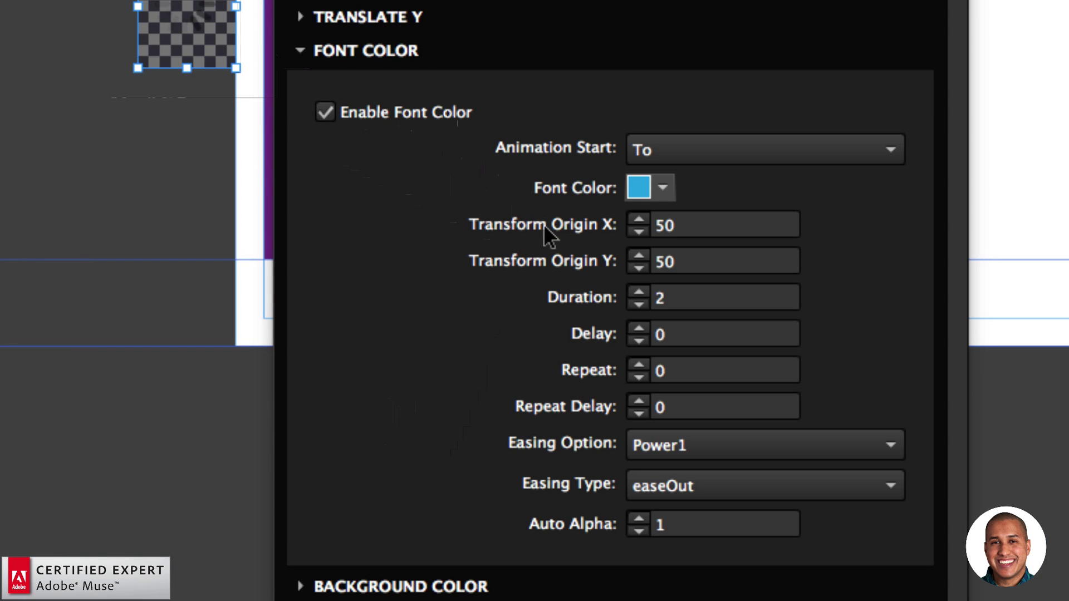
click(662, 189)
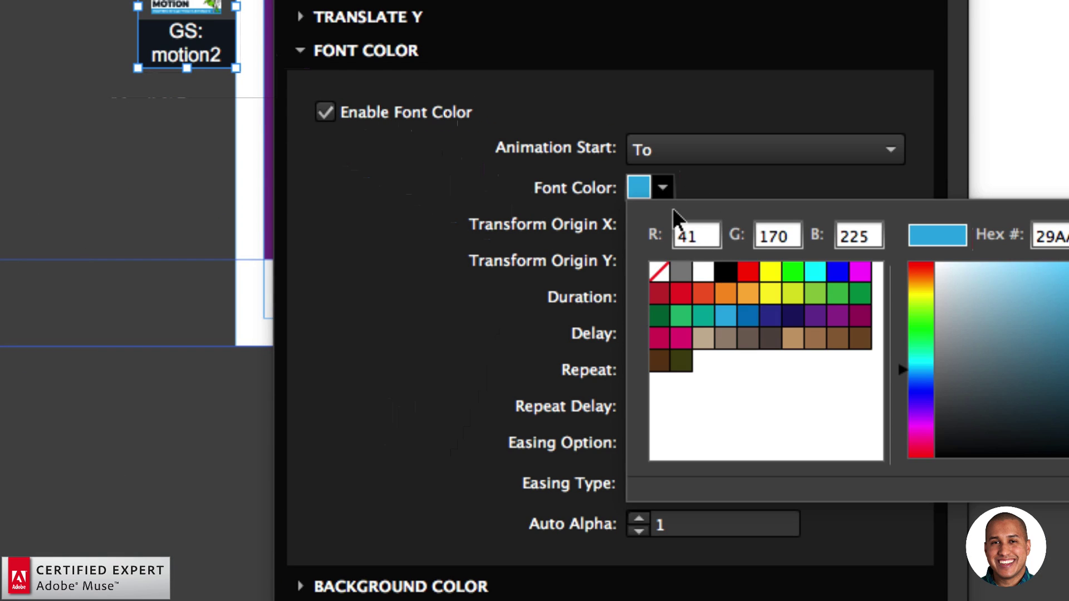
click(732, 272)
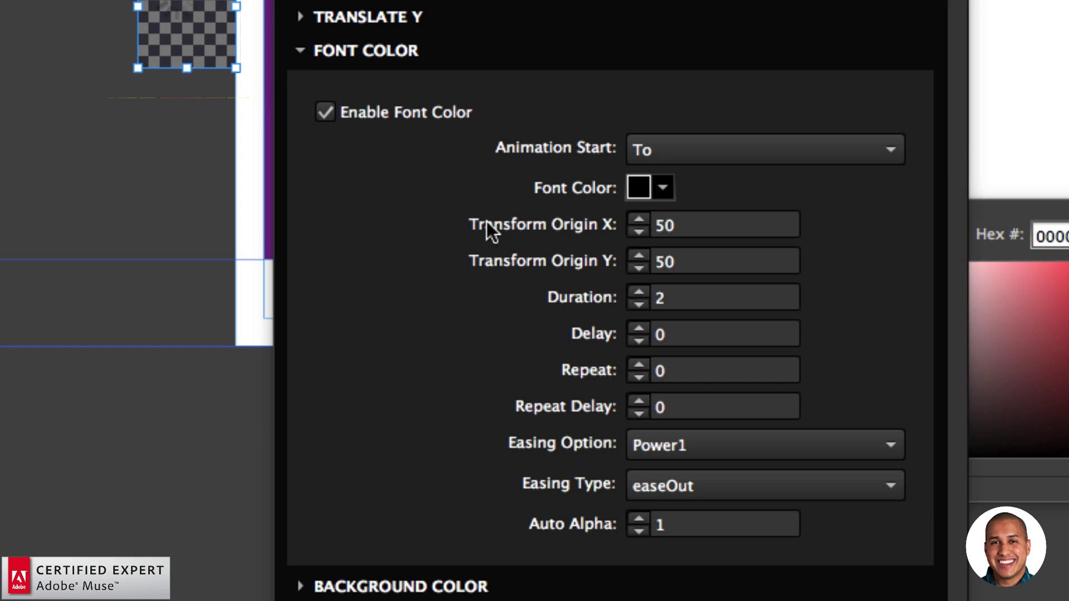
- Set the Font Color animation's delay to 0.5 and its duration to 0
click(638, 292)
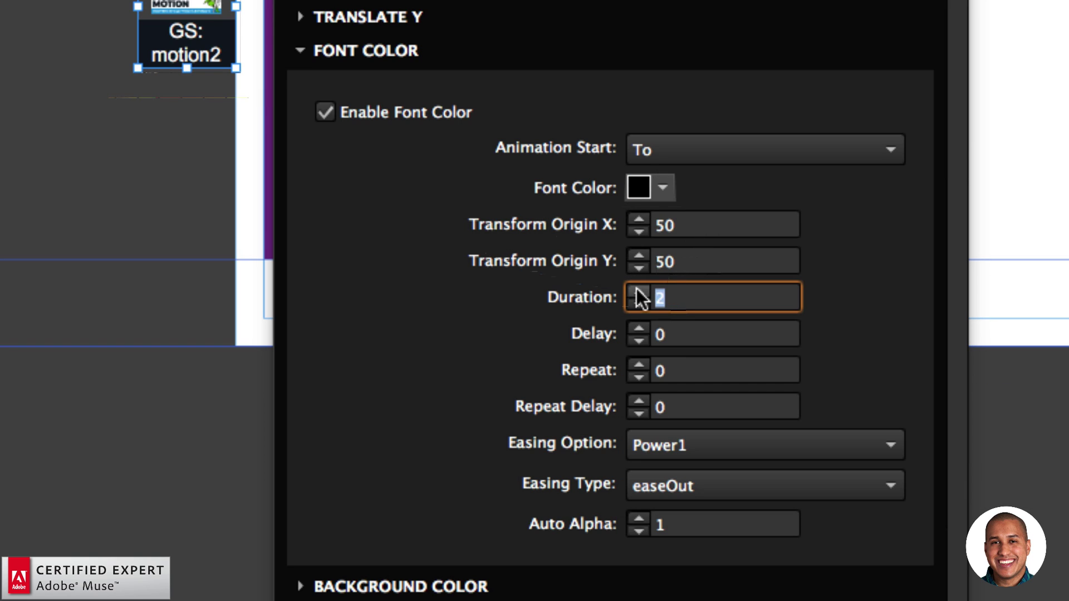
click(676, 334)
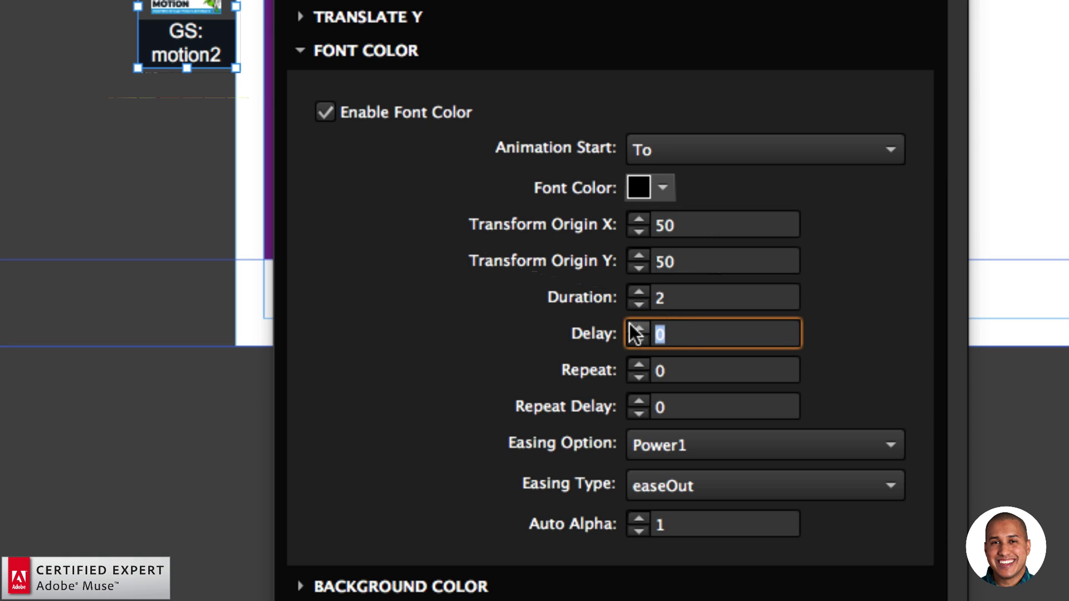
text(.5)
key(Return)
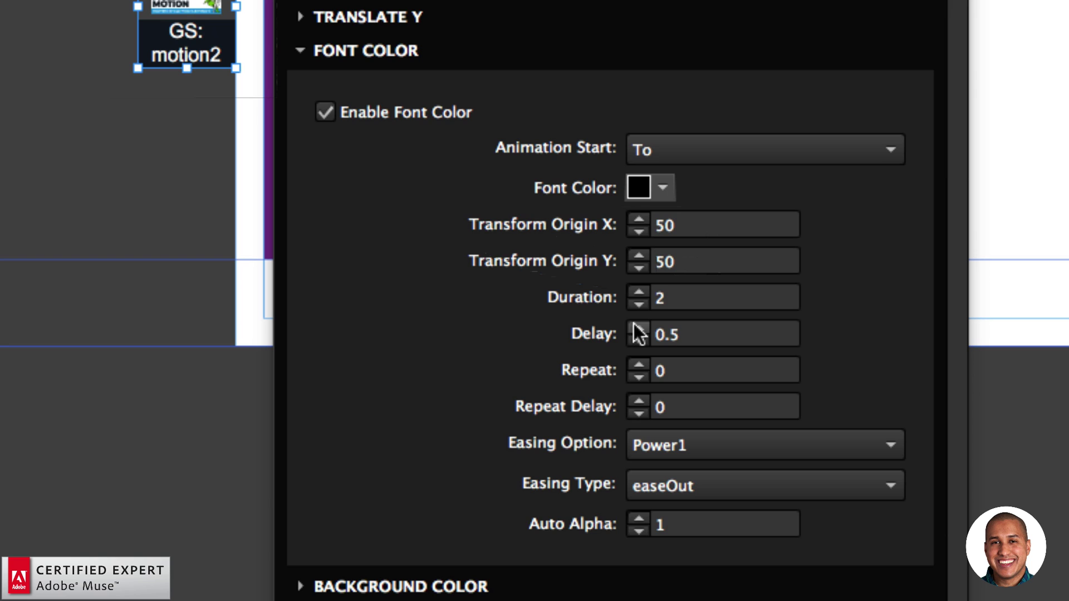
click(640, 303)
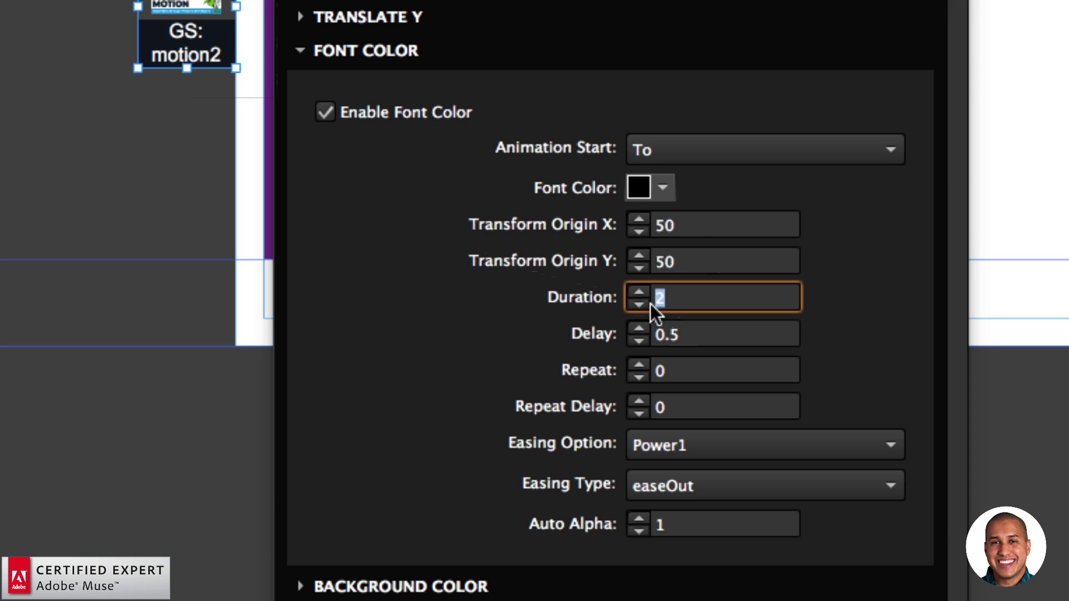
key(Return)
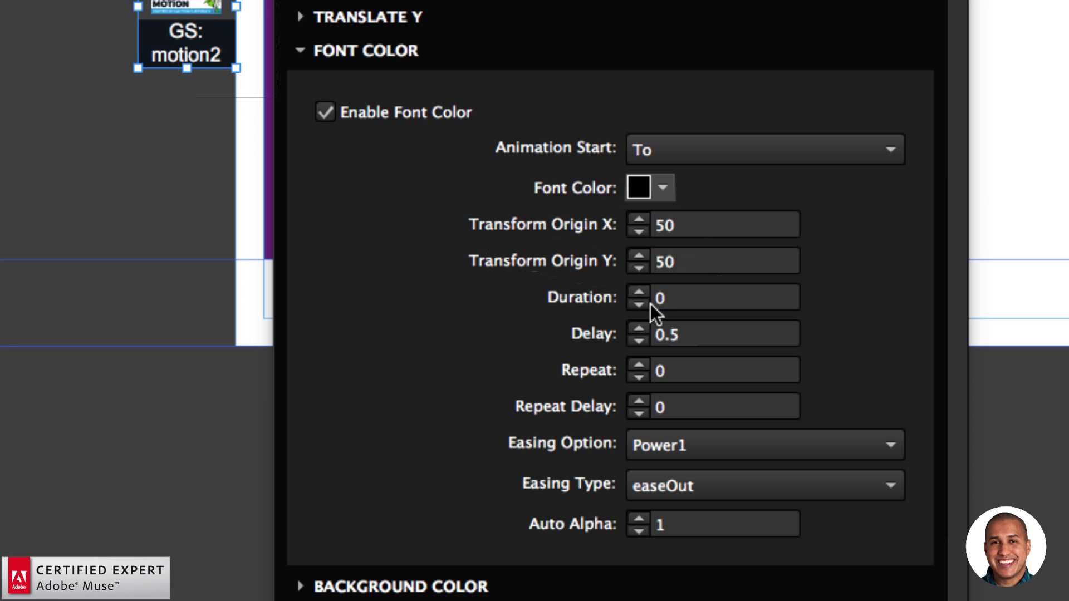
- Set the motion2 widget's overall motion repeat to 0 and close its options
click(703, 299)
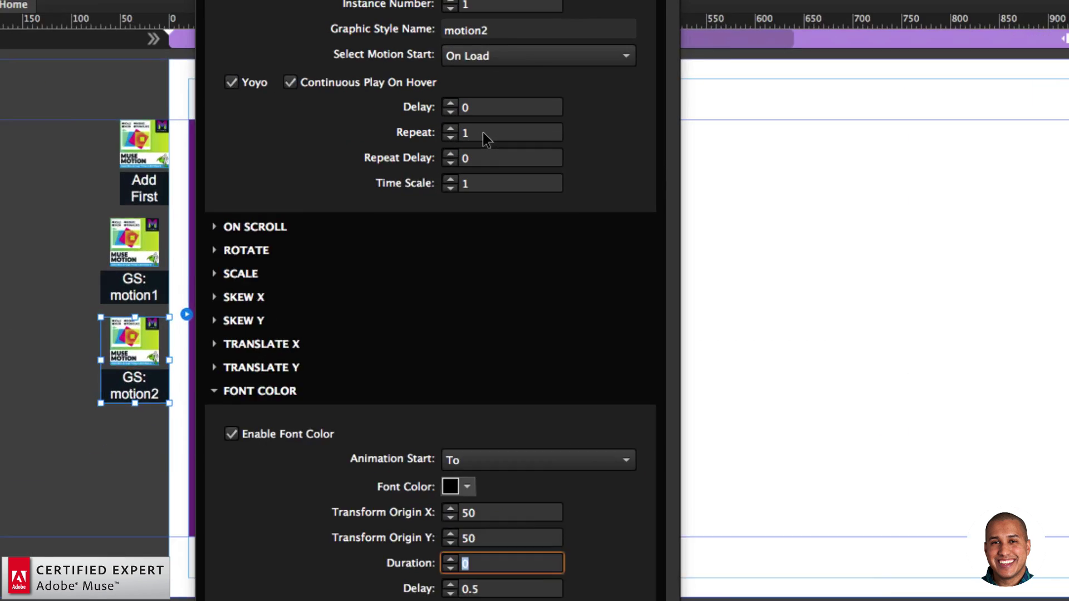
click(471, 134)
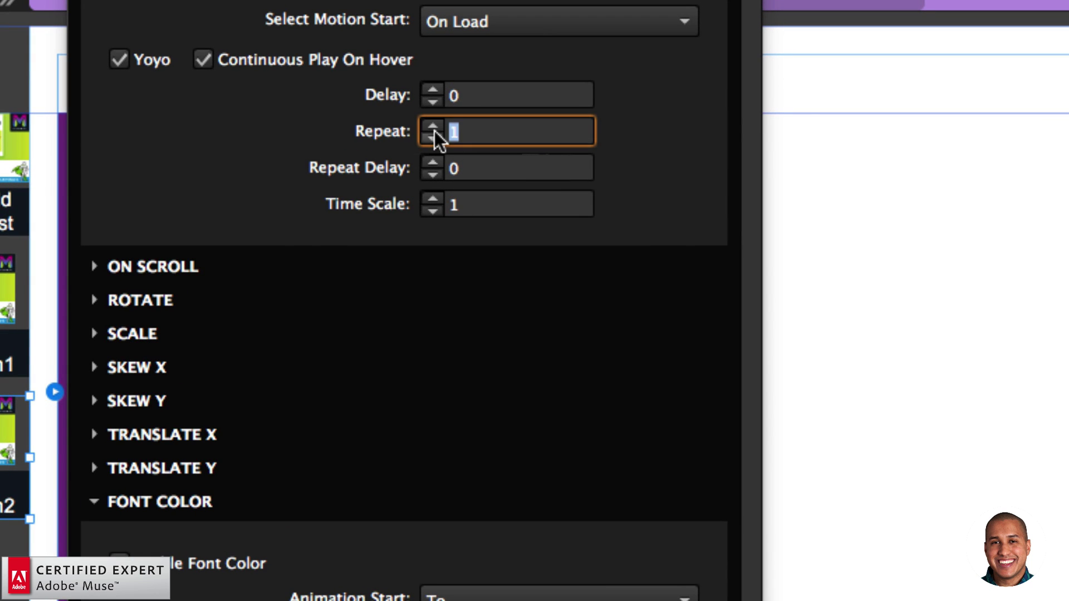
click(434, 133)
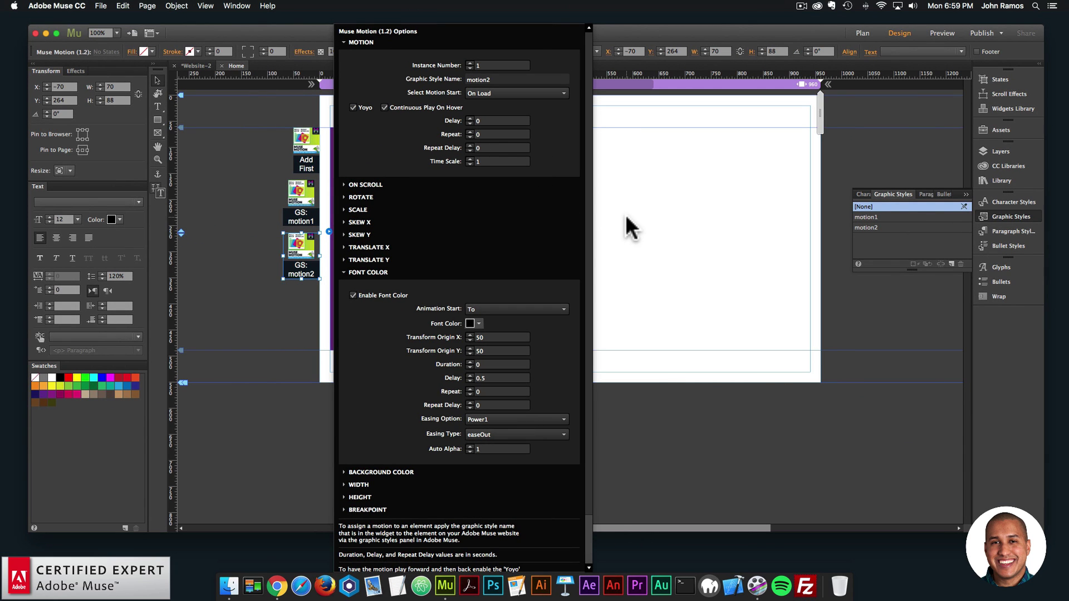
click(626, 215)
click(503, 262)
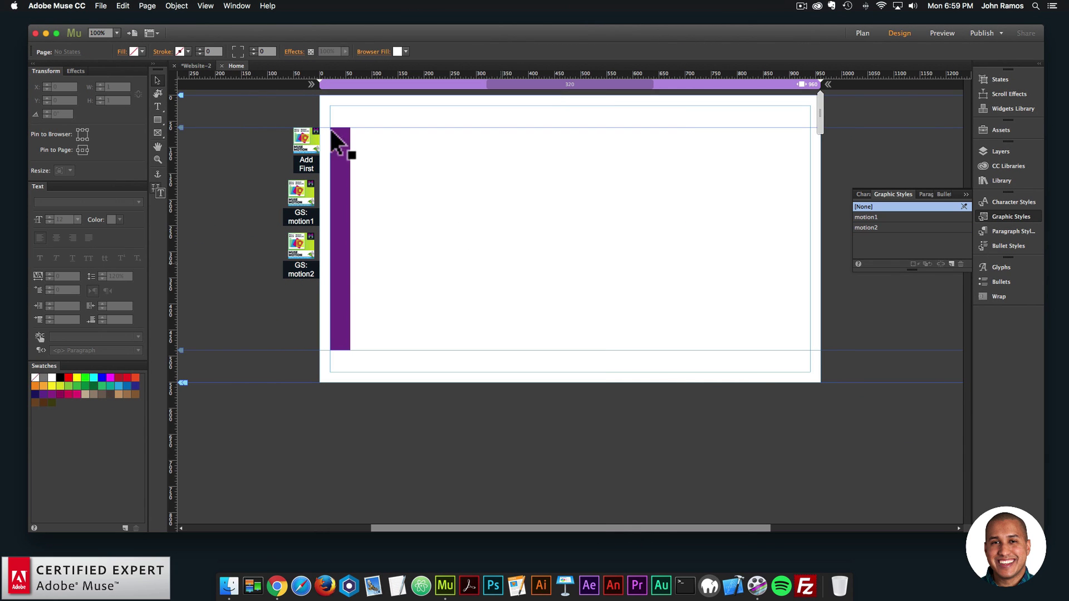
- Preview the page in the browser to check the text's stacking against the bar, and return to Adobe Muse
click(103, 6)
click(126, 172)
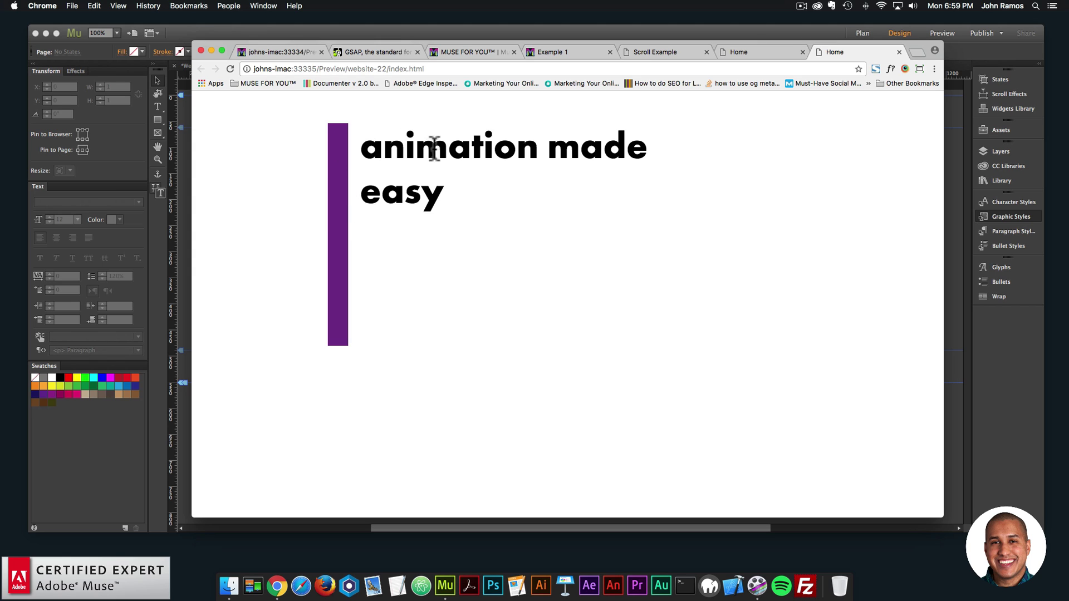
click(179, 218)
- Send the "animation made easy" text frame to the back, behind the purple bar
click(457, 164)
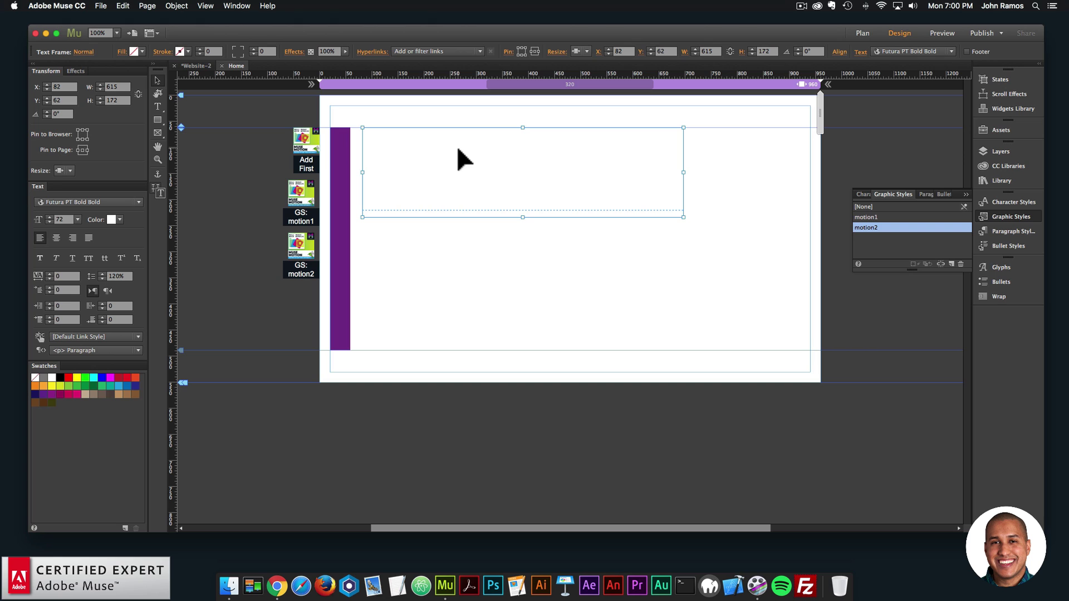
right_click(457, 149)
mouse_move(515, 220)
click(595, 245)
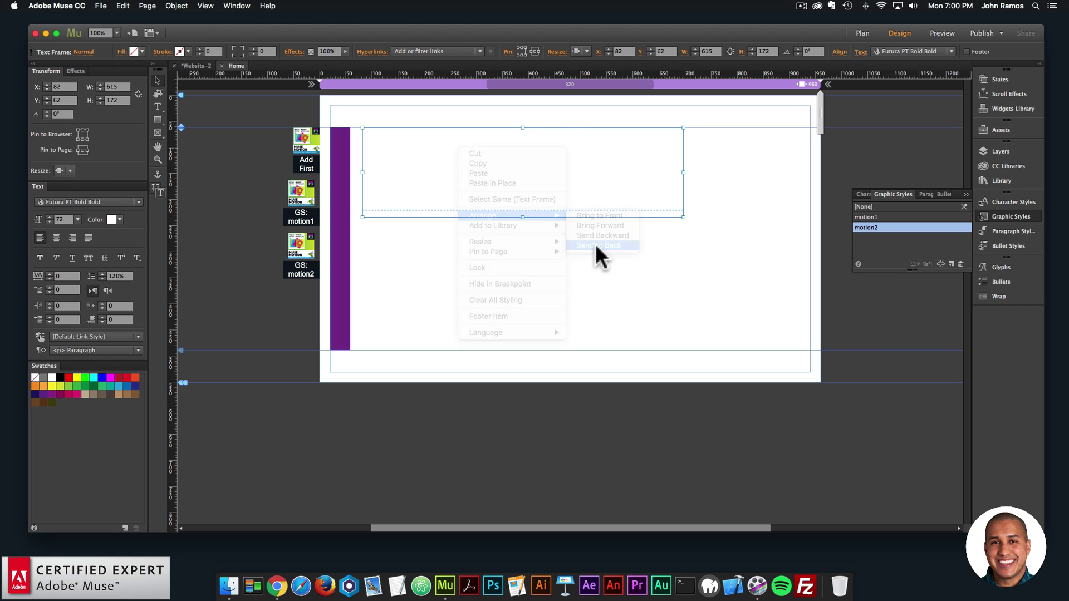
click(520, 289)
- Preview the page in the browser again, reload it three times to replay the reveal, and return to Adobe Muse
click(101, 6)
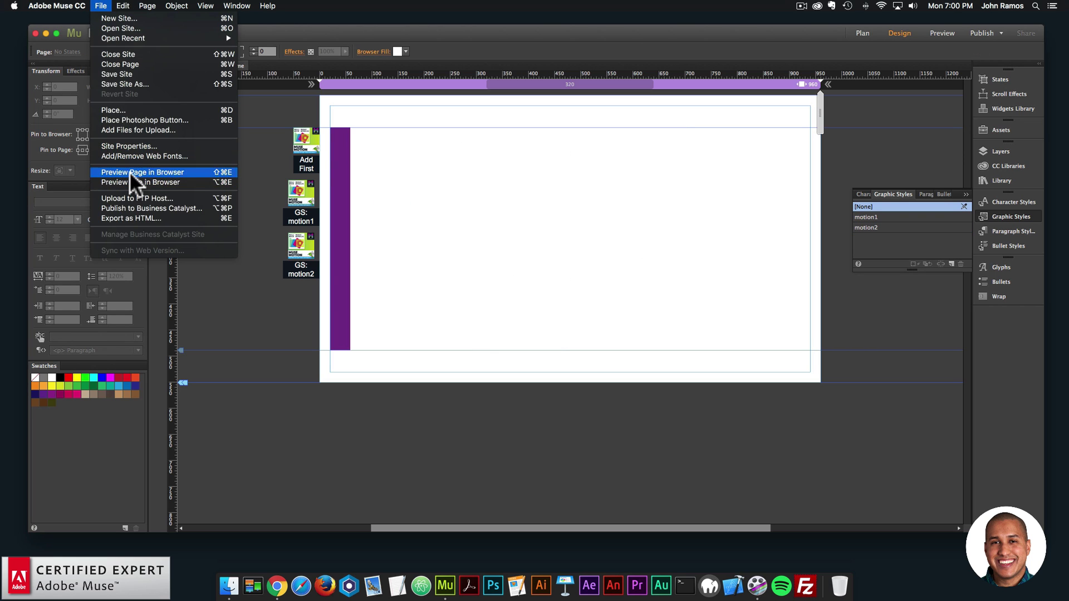
click(130, 172)
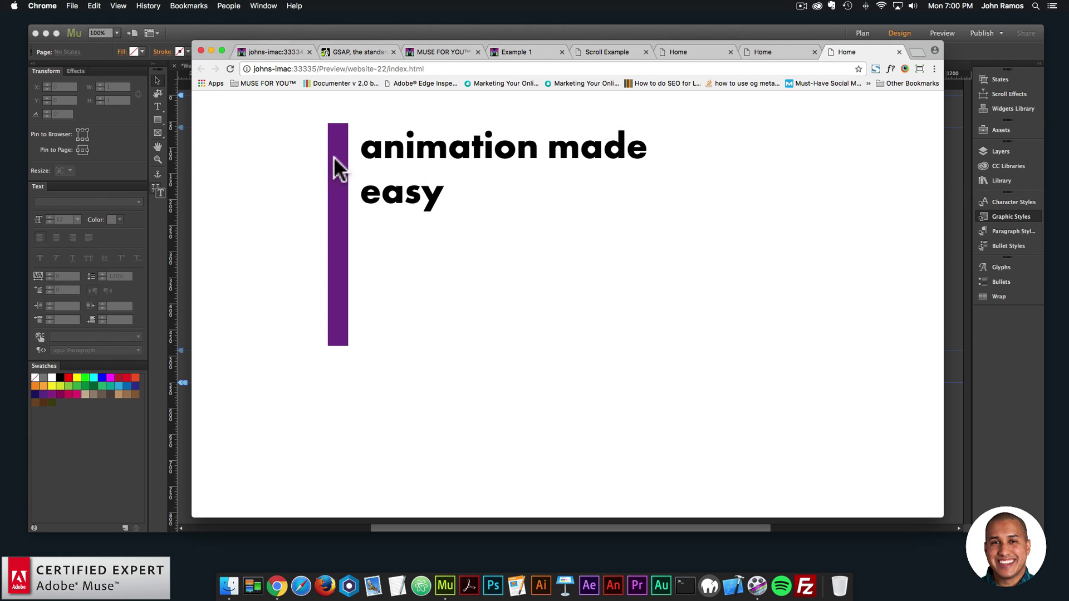
click(230, 68)
click(230, 68)
click(230, 68)
click(997, 396)
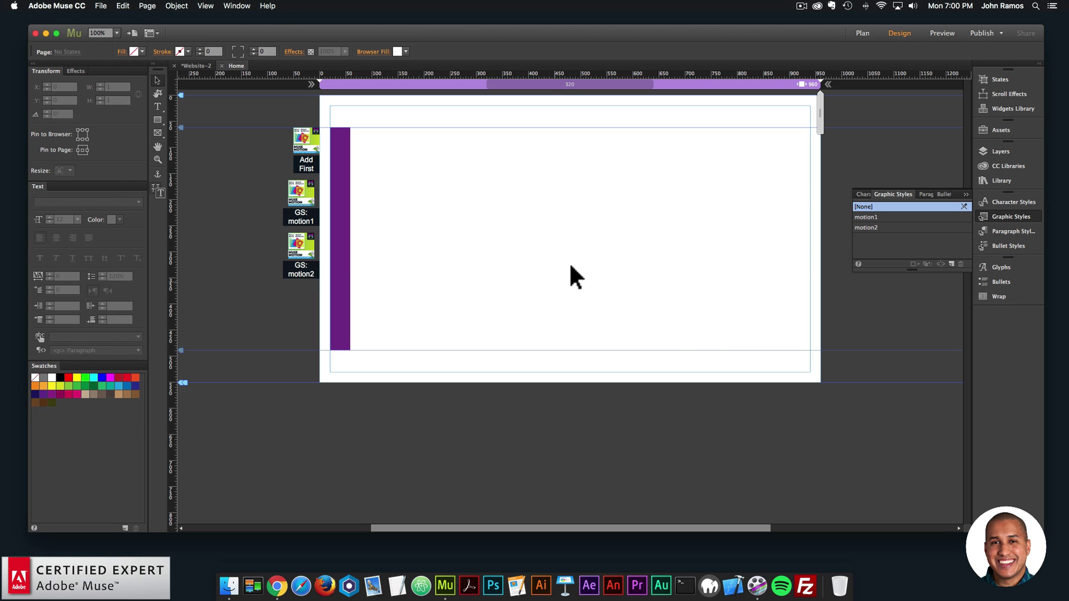
- Duplicate the purple bar and its text frame together below the originals, at Y 590
key(super+minus)
drag(603, 207, 443, 133)
drag(514, 168, 504, 281)
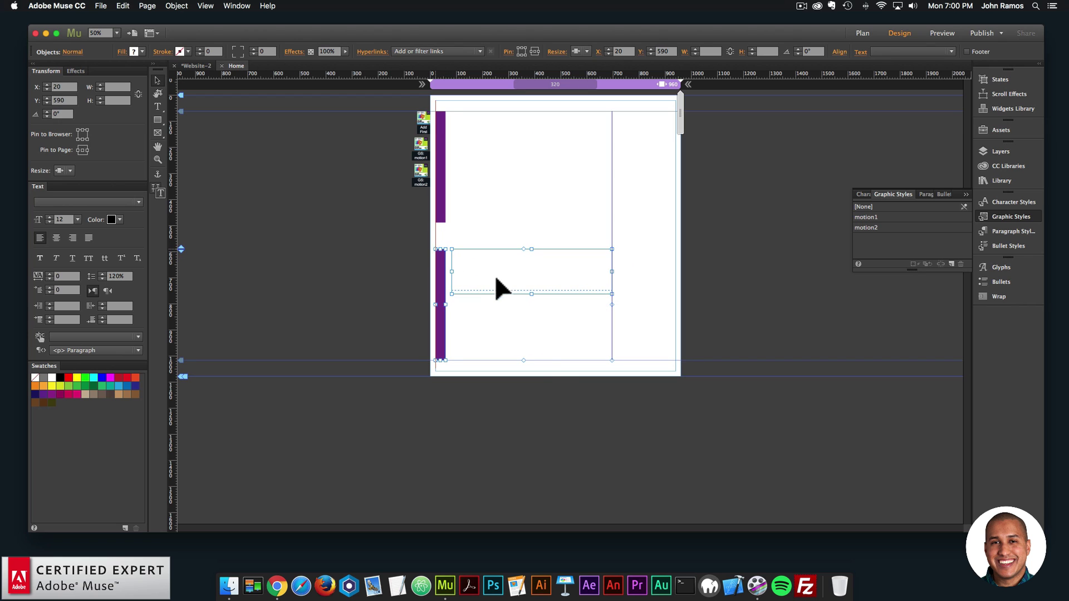
- Replace the duplicated text frame's content with "with muse motion"
double_click(562, 293)
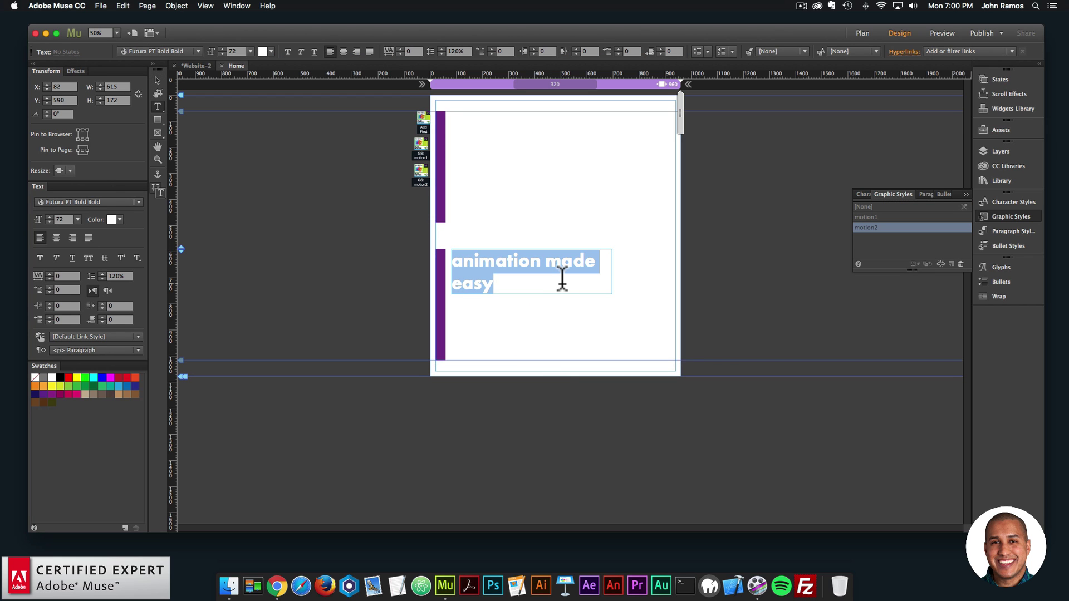
text(easy parlax)
key(super+a)
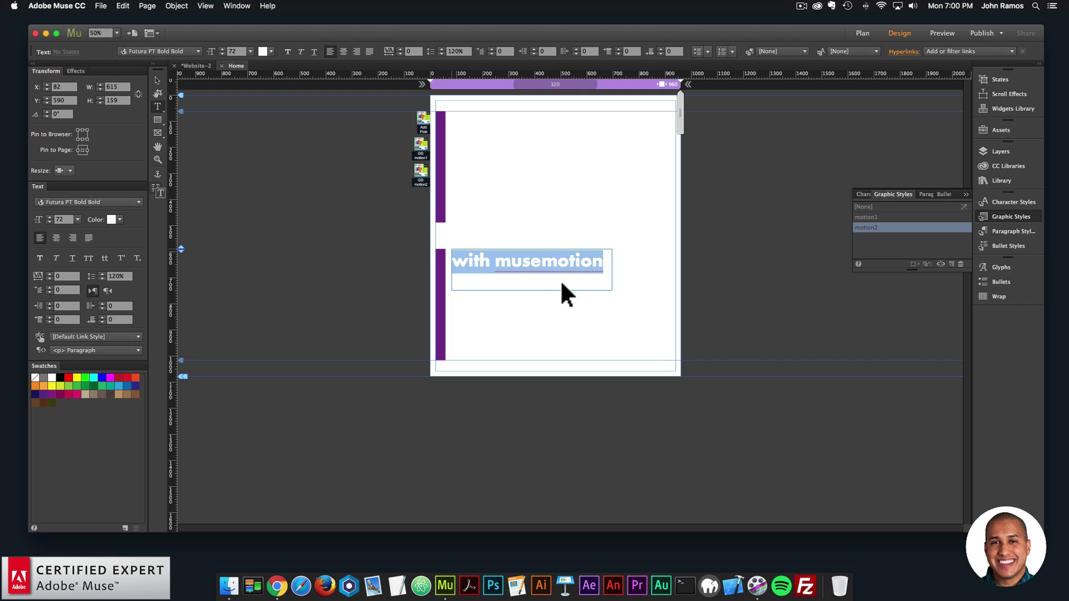
click(541, 259)
key(super+a)
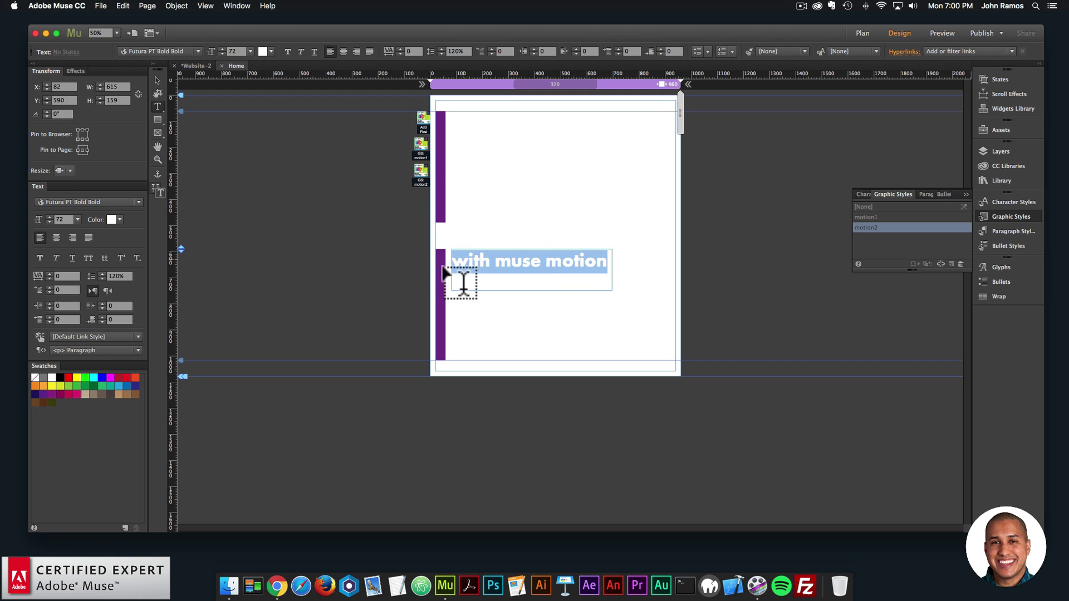
click(158, 81)
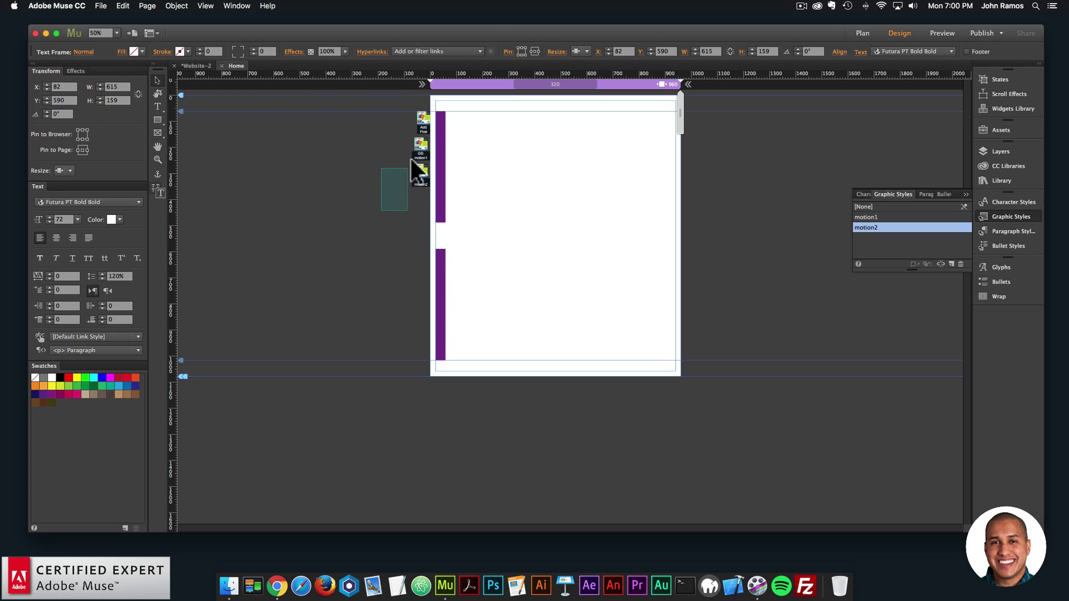
- Check which graphic styles are applied to the duplicated bar and text frame
click(440, 295)
click(522, 260)
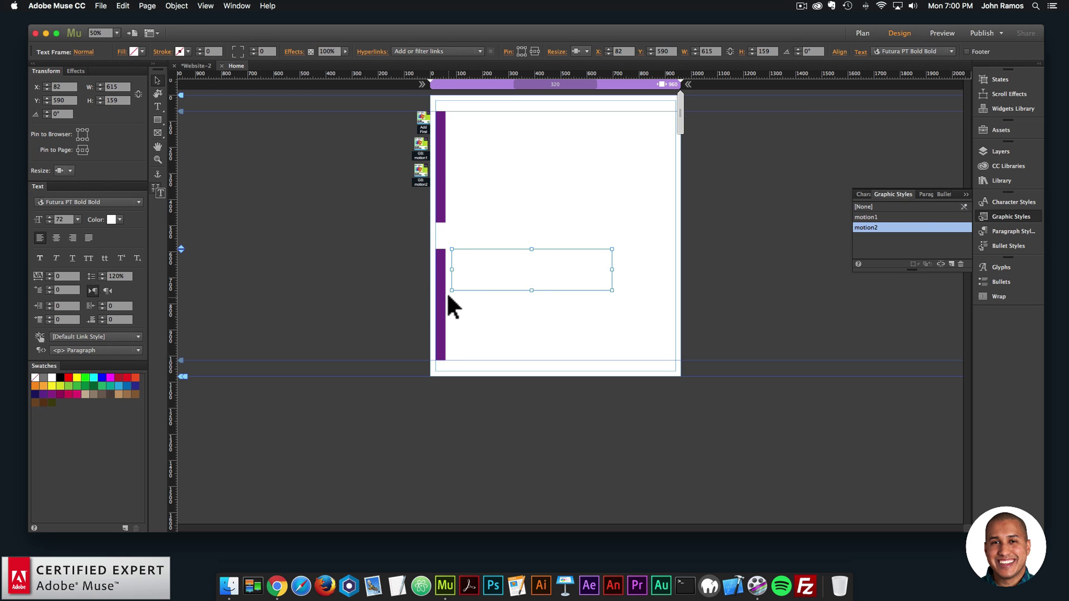
click(443, 279)
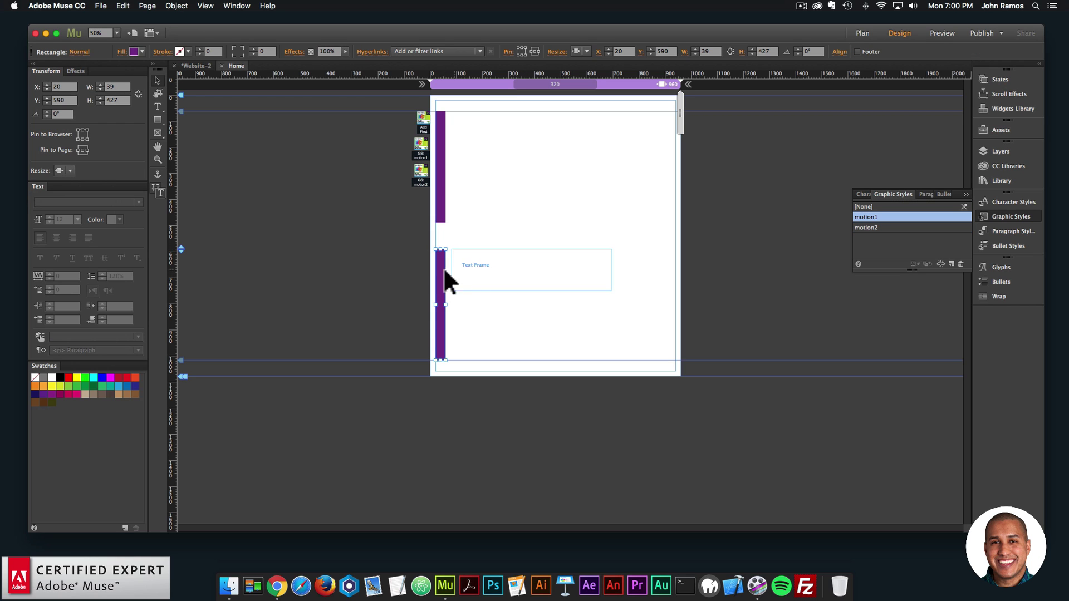
click(507, 261)
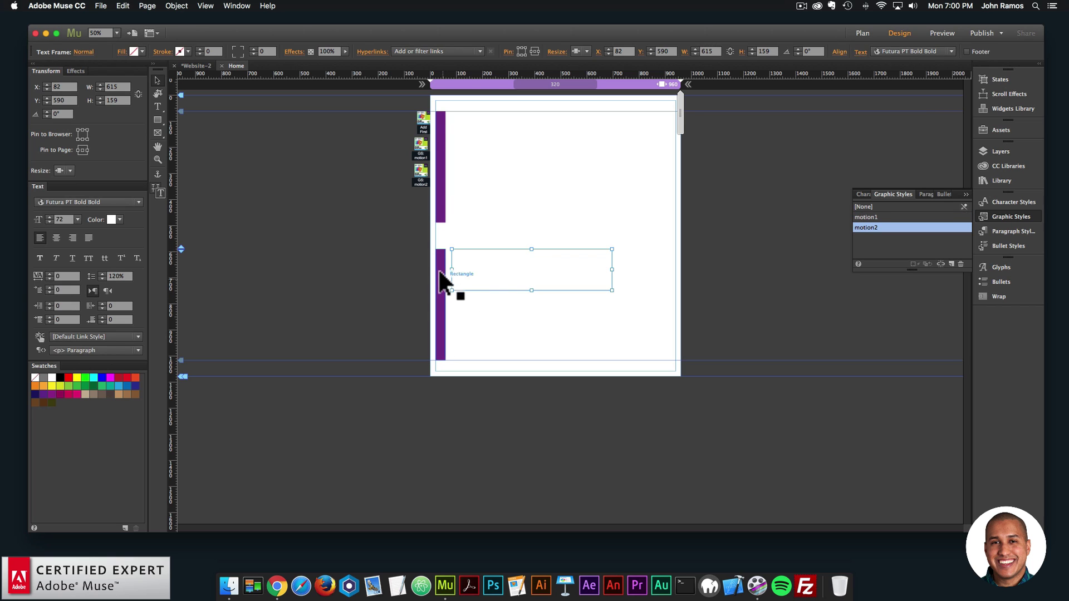
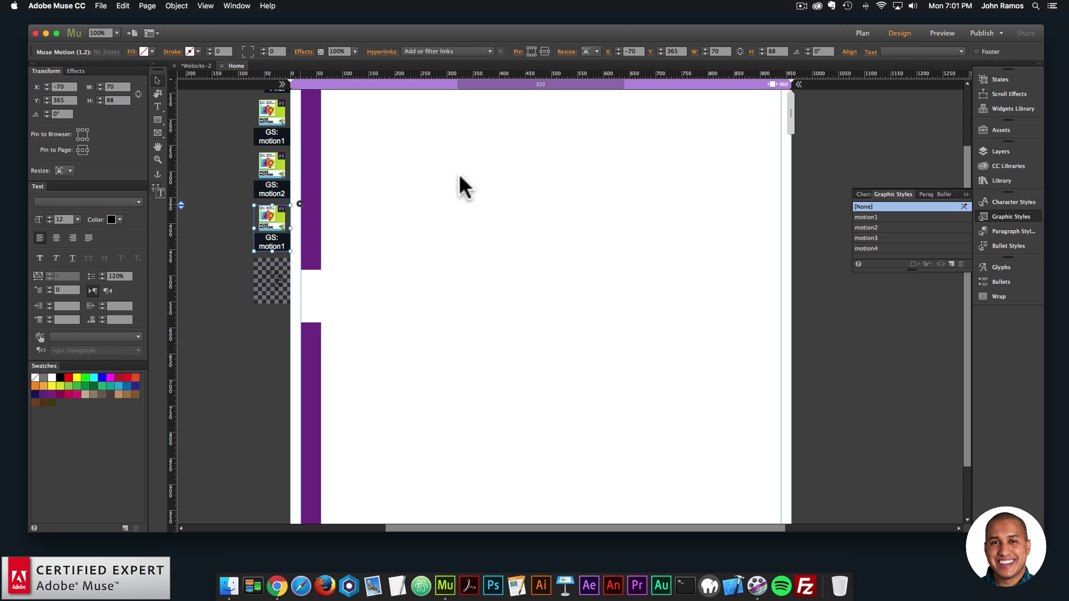
- Set the graphic style names of the two copied Muse Motion widgets to motion3 and motion4
click(300, 204)
click(494, 119)
click(299, 257)
click(472, 119)
key(BackSpace)
text(4)
key(Return)
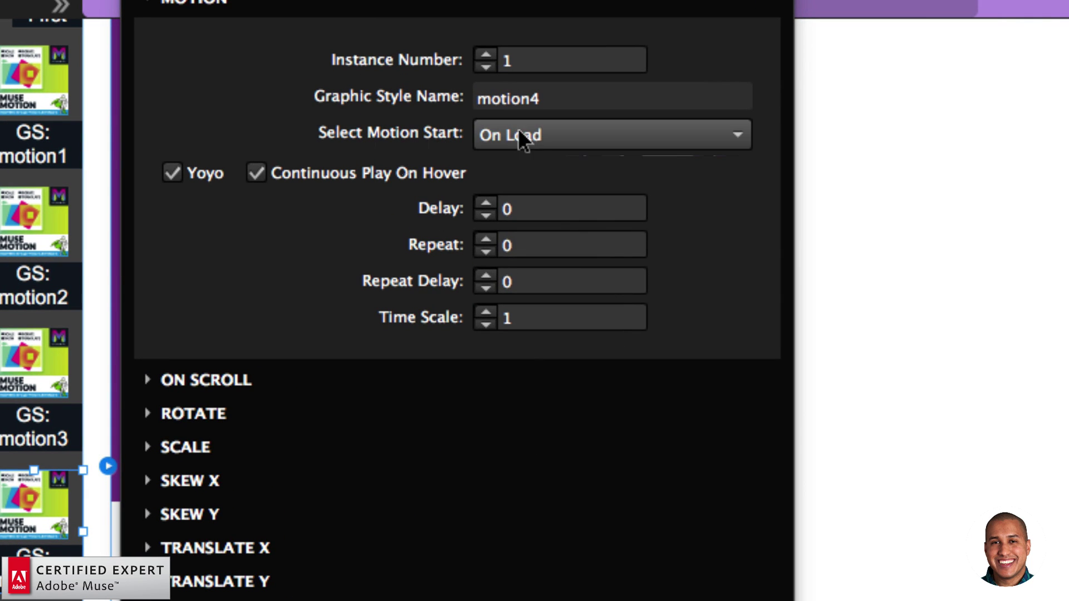
- Set the motion4 widget's motion start to On Scroll
click(455, 133)
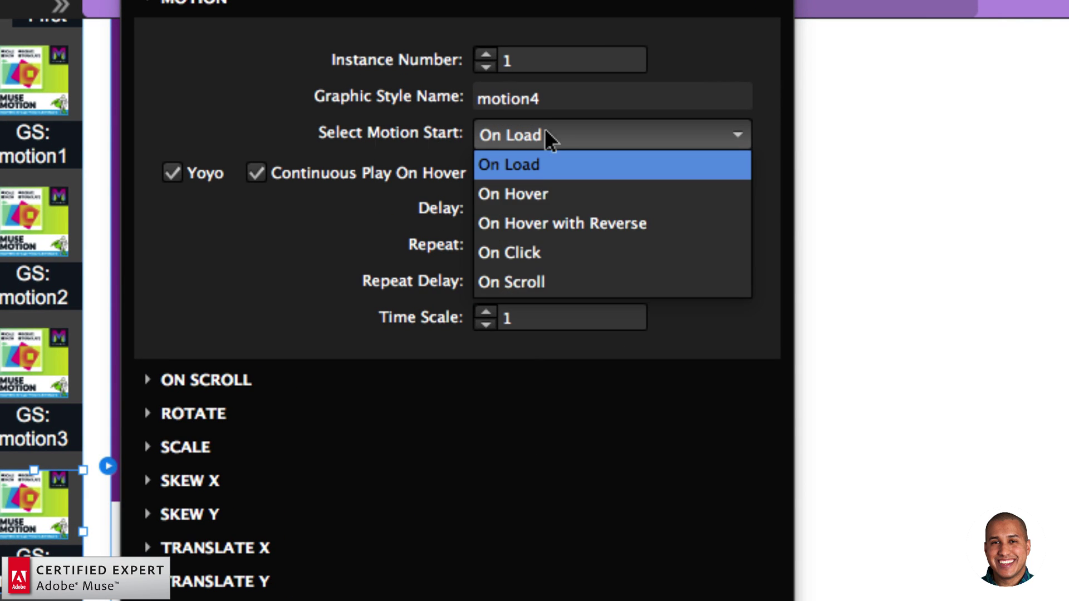
click(529, 278)
click(532, 136)
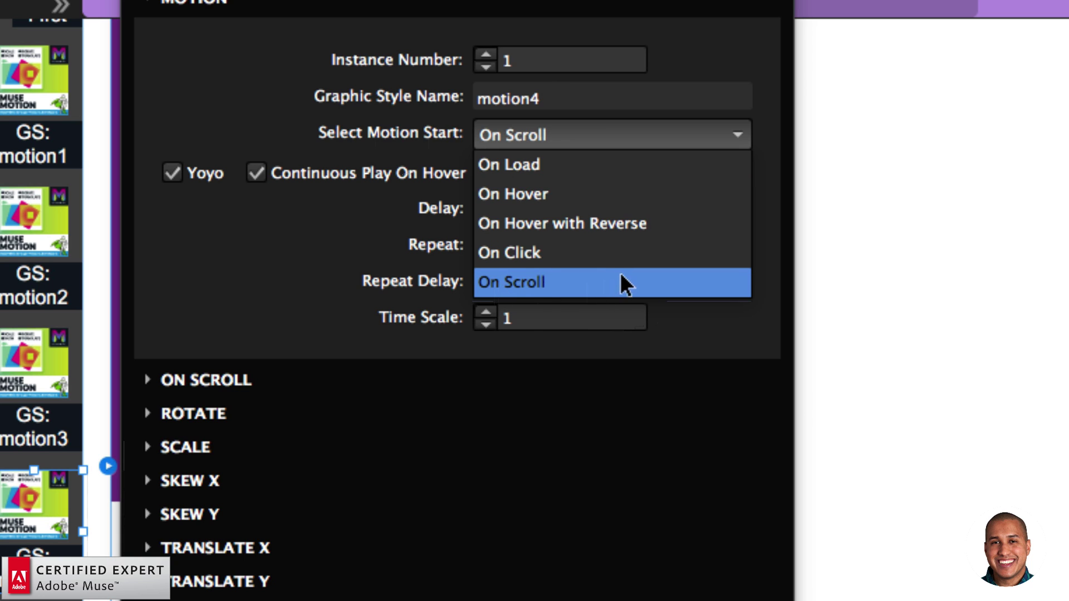
click(538, 134)
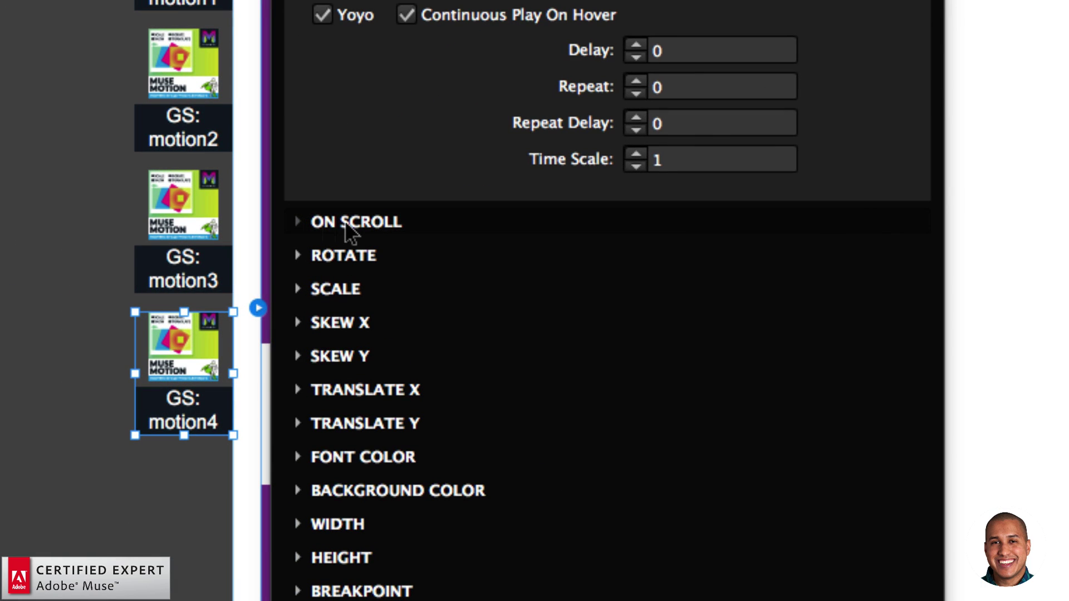
- Examine the start and stop animation choices and the offset settings in the motion4 widget's On Scroll section
click(347, 223)
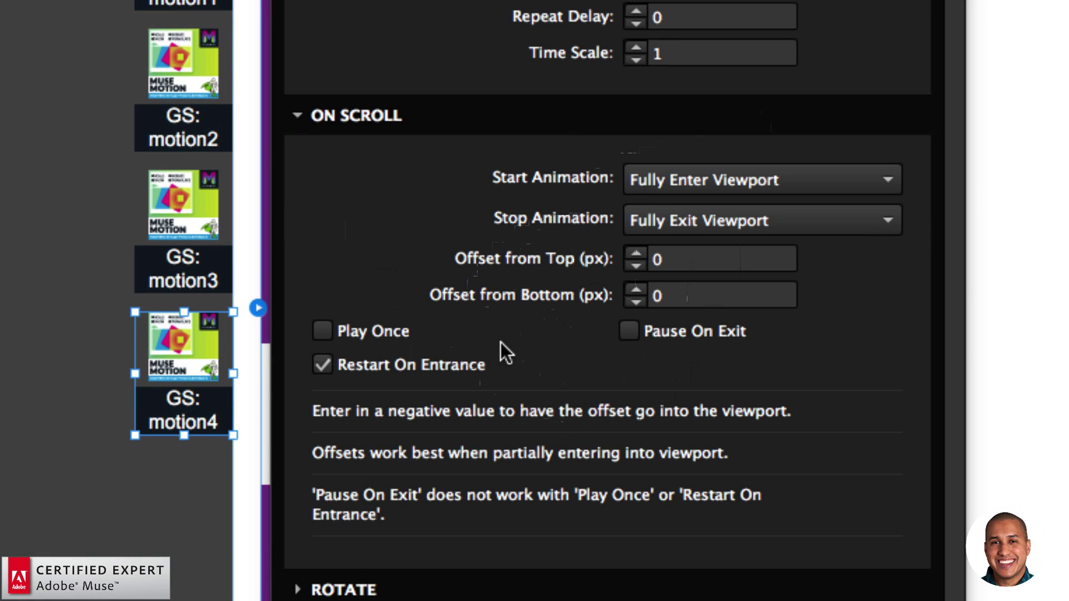
click(686, 183)
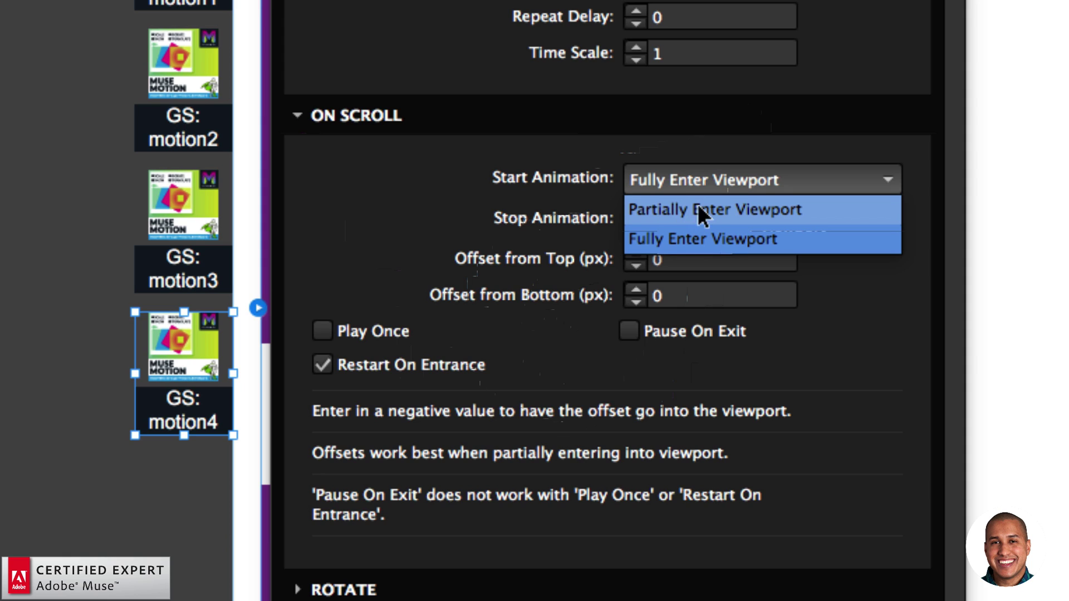
click(616, 212)
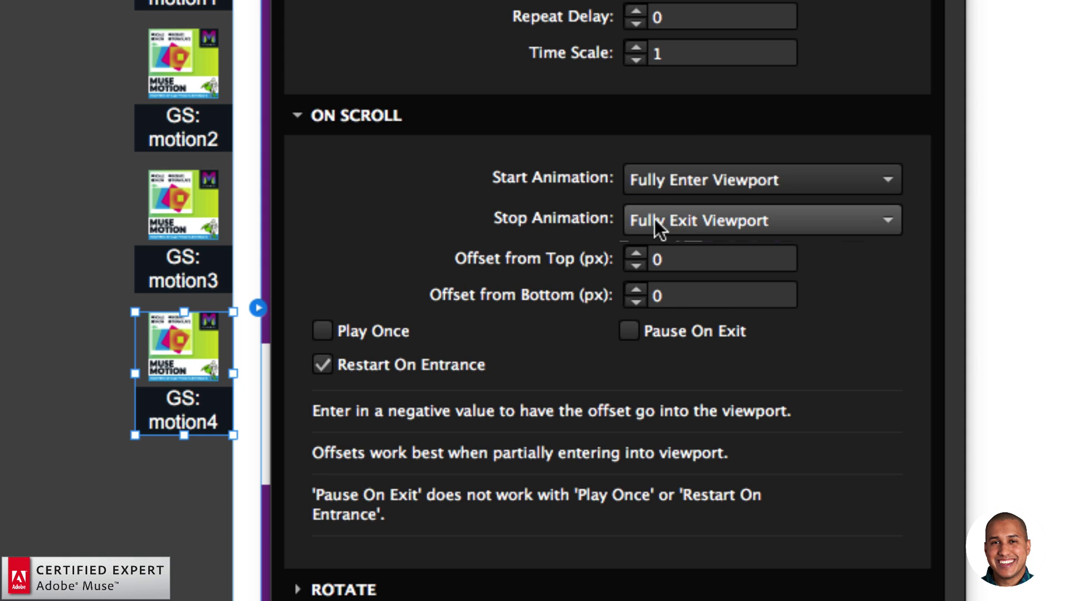
click(705, 218)
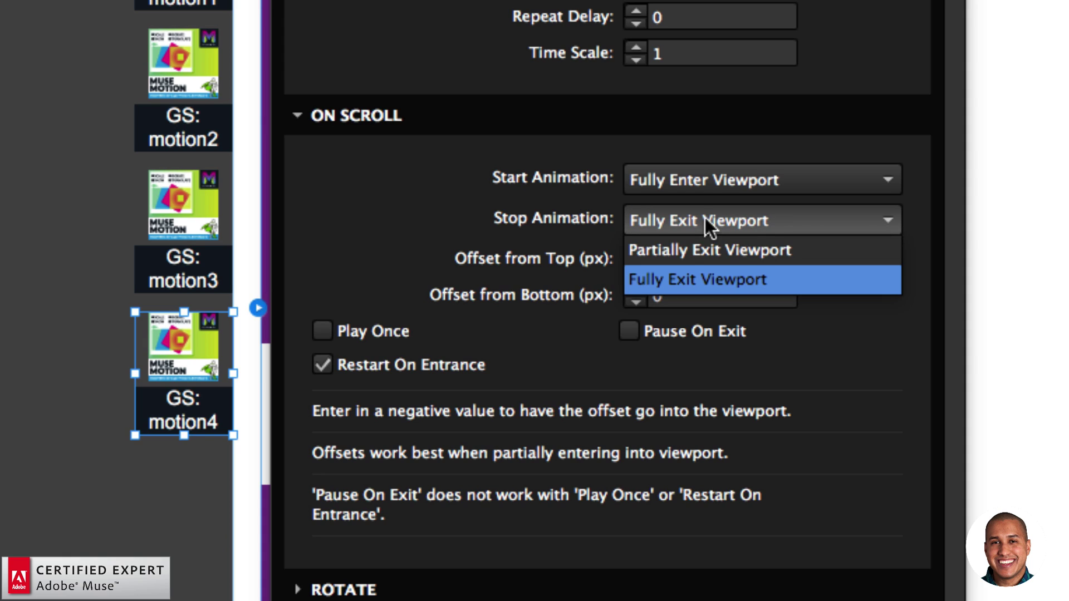
click(601, 236)
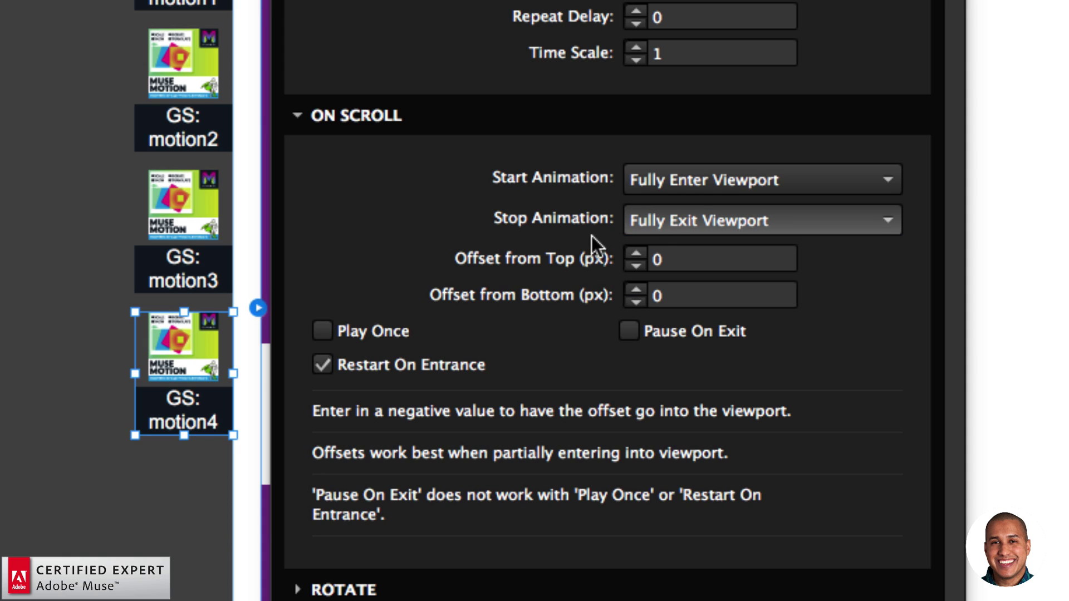
click(659, 259)
click(658, 294)
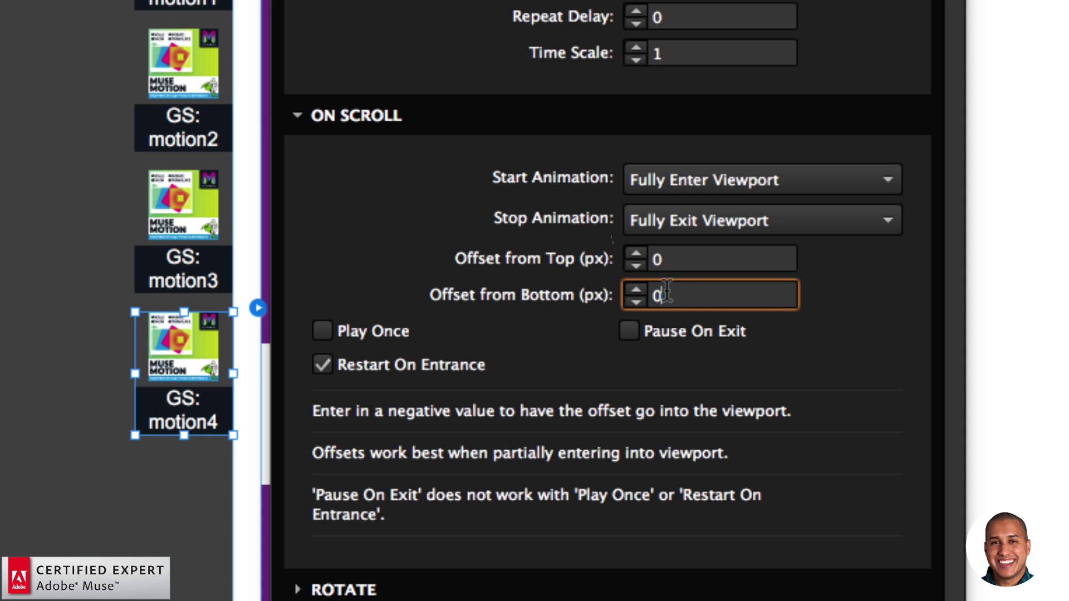
click(672, 262)
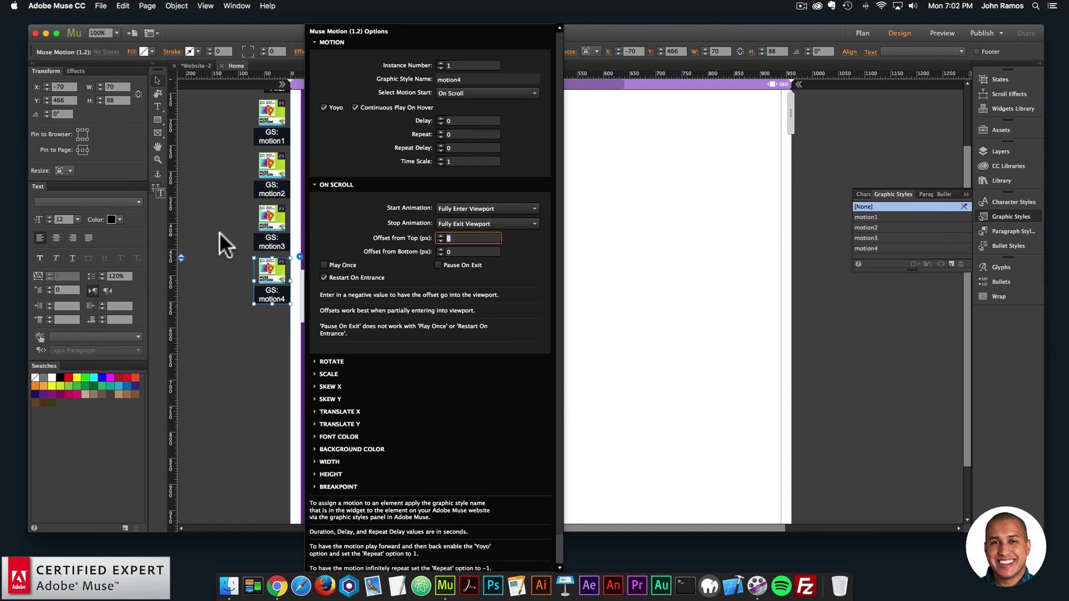
- Set the motion3 widget's motion start to On Scroll and close its options
click(225, 232)
click(267, 225)
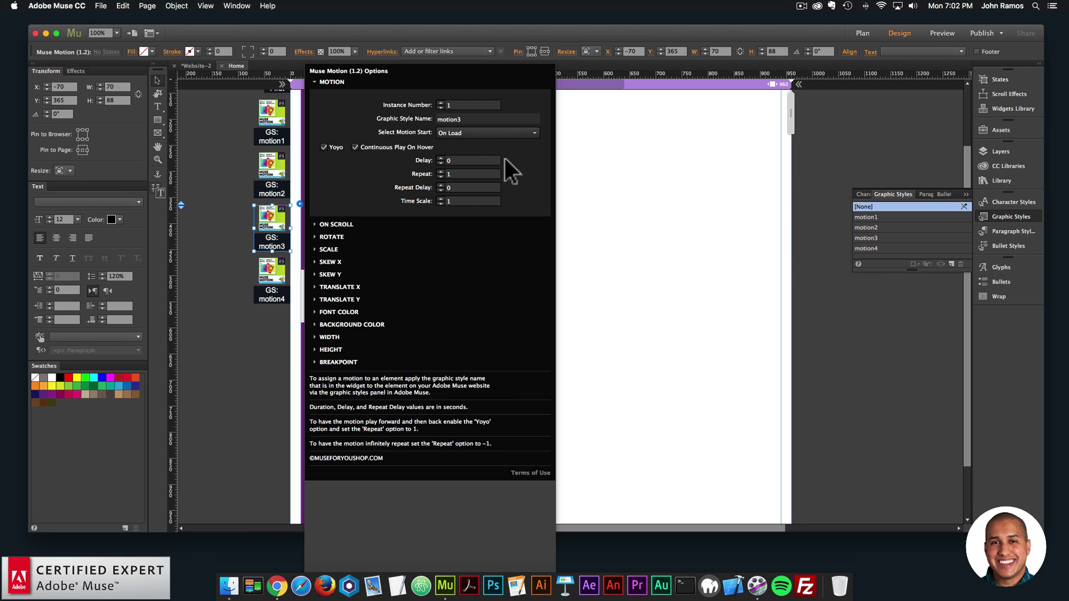
click(480, 133)
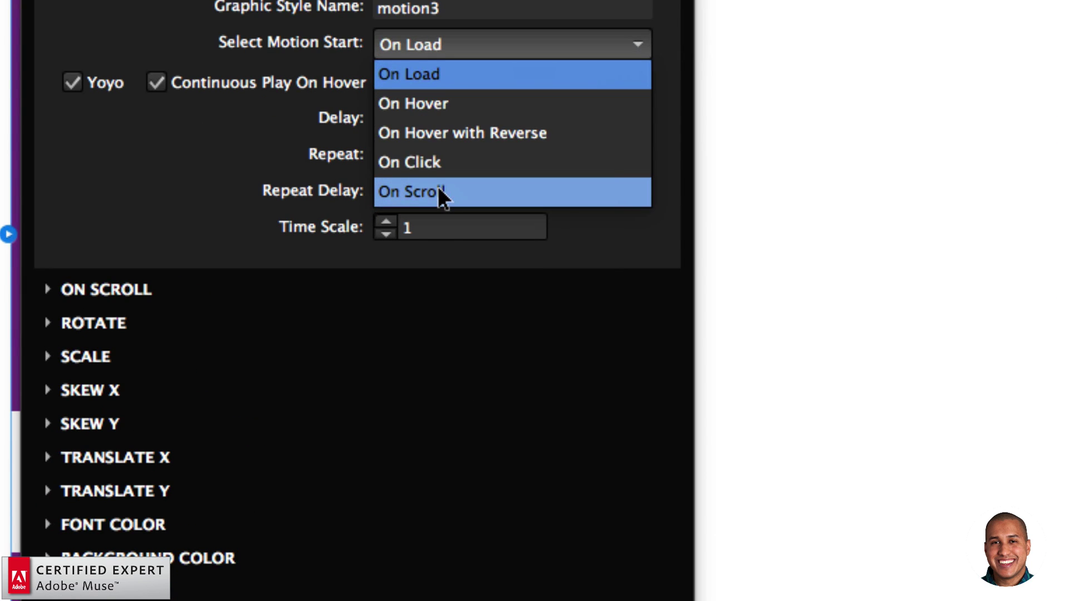
click(473, 186)
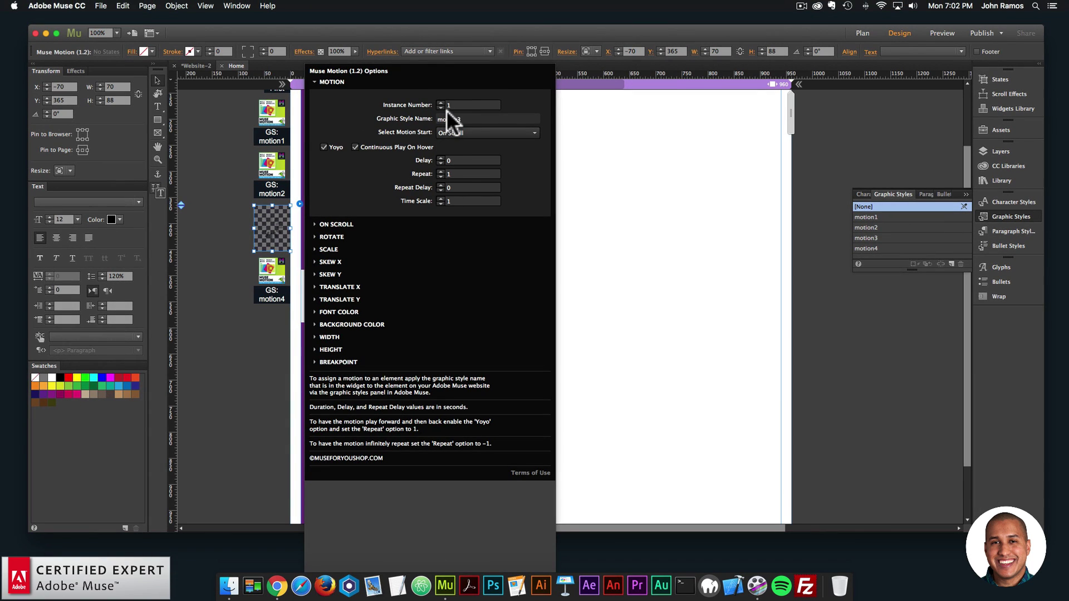
click(276, 288)
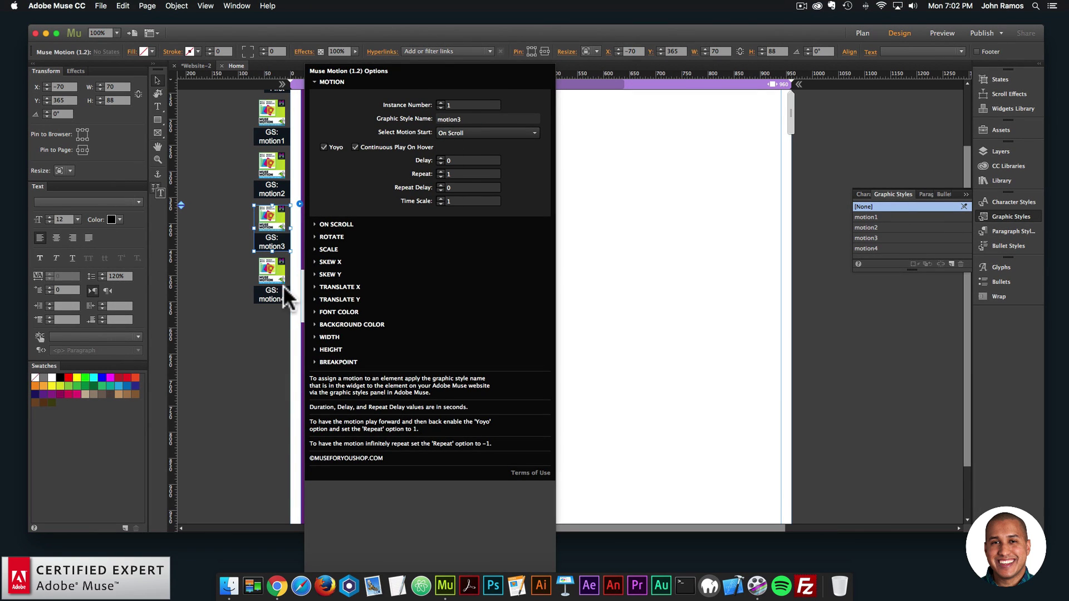
click(262, 369)
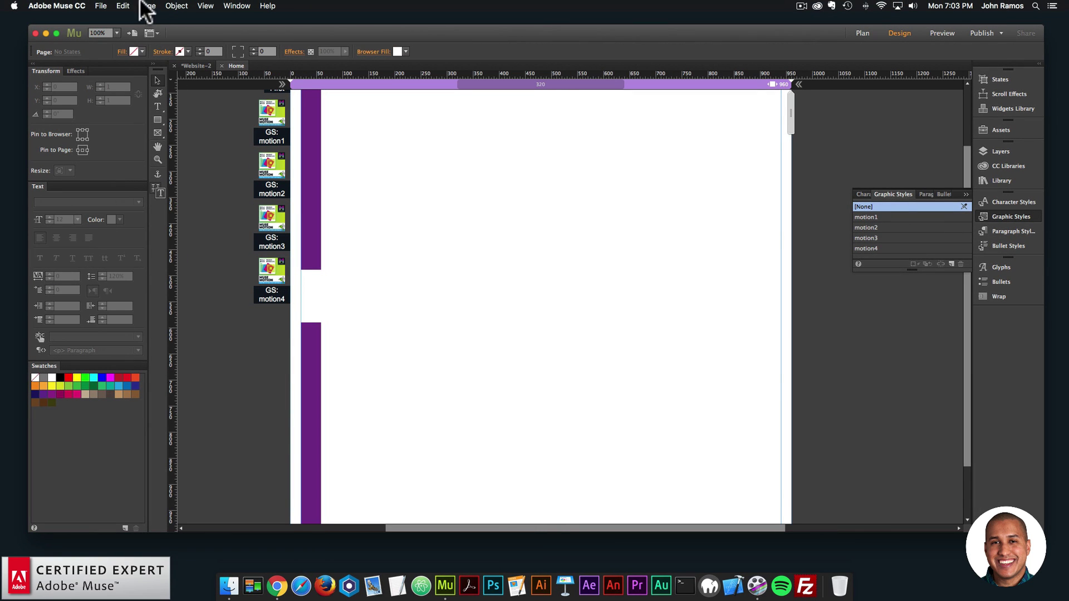
- Preview the page in the browser and scroll to check the second bar and text animation
click(100, 6)
click(152, 172)
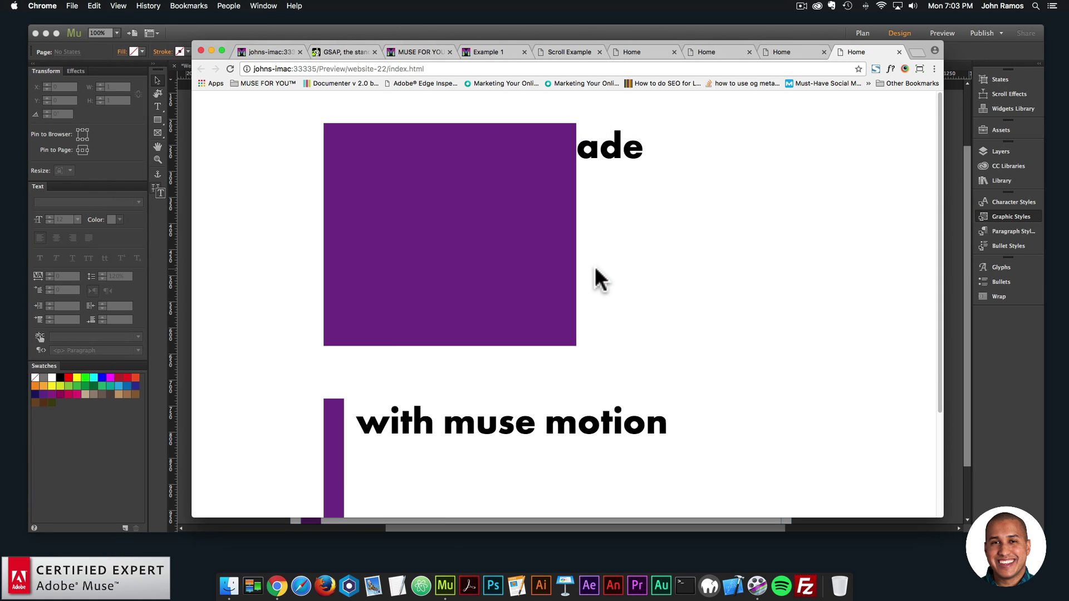
scroll(594, 266, down, 3)
scroll(718, 348, up, 3)
click(189, 282)
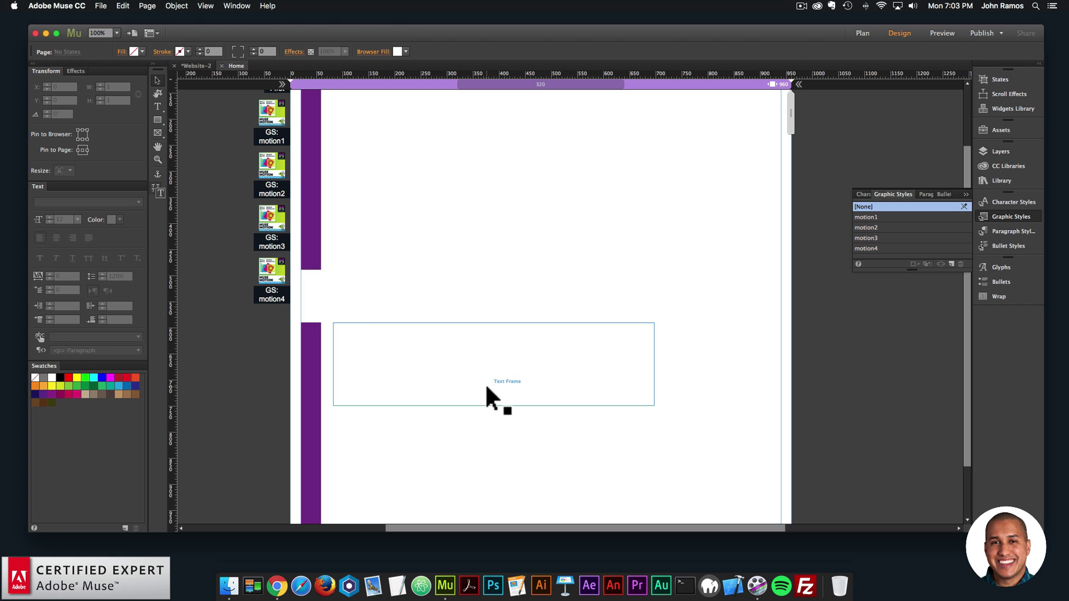
- Move the second purple bar and its text frame farther down the page to widen the gap below the first bar
key(super+minus)
key(super+minus)
drag(685, 355, 437, 257)
drag(505, 271, 503, 345)
click(500, 305)
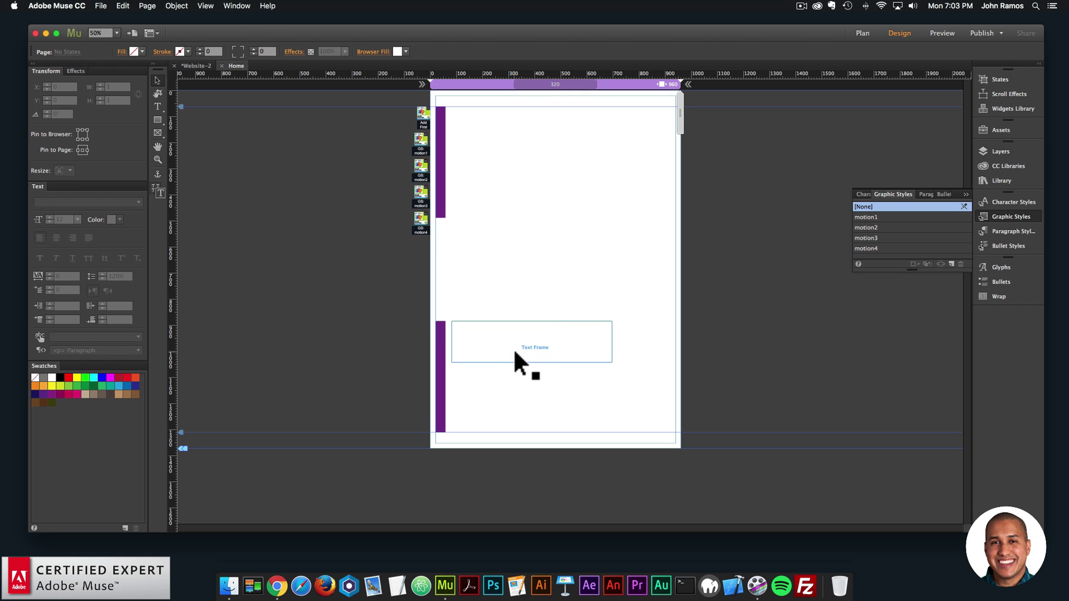
- Preview the page in the browser and scroll down and up repeatedly to test the repositioned second bar's scroll reveal
click(102, 6)
click(128, 172)
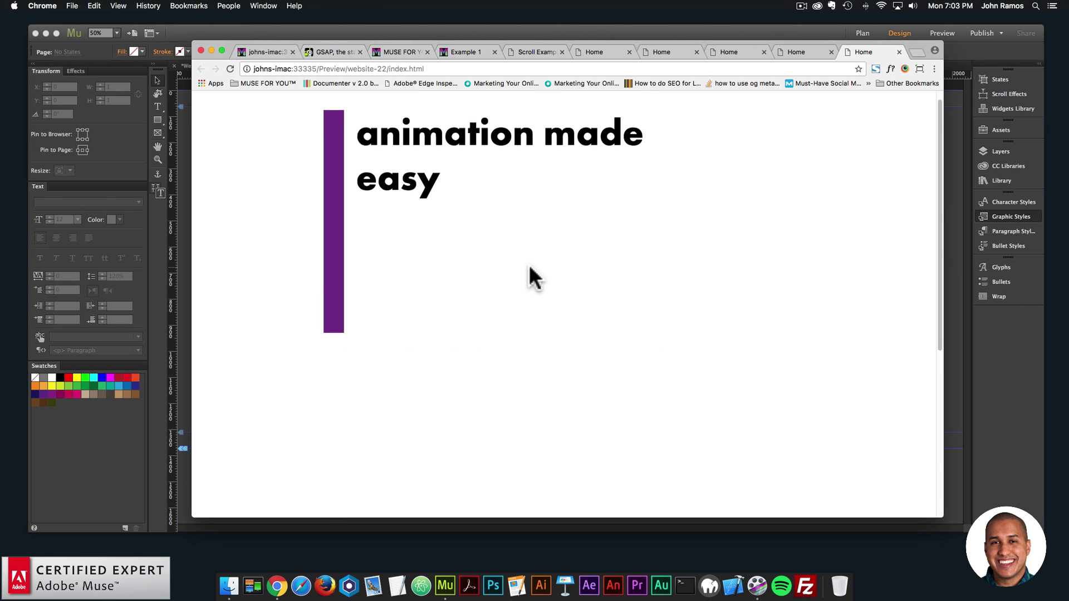
scroll(530, 266, down, 5)
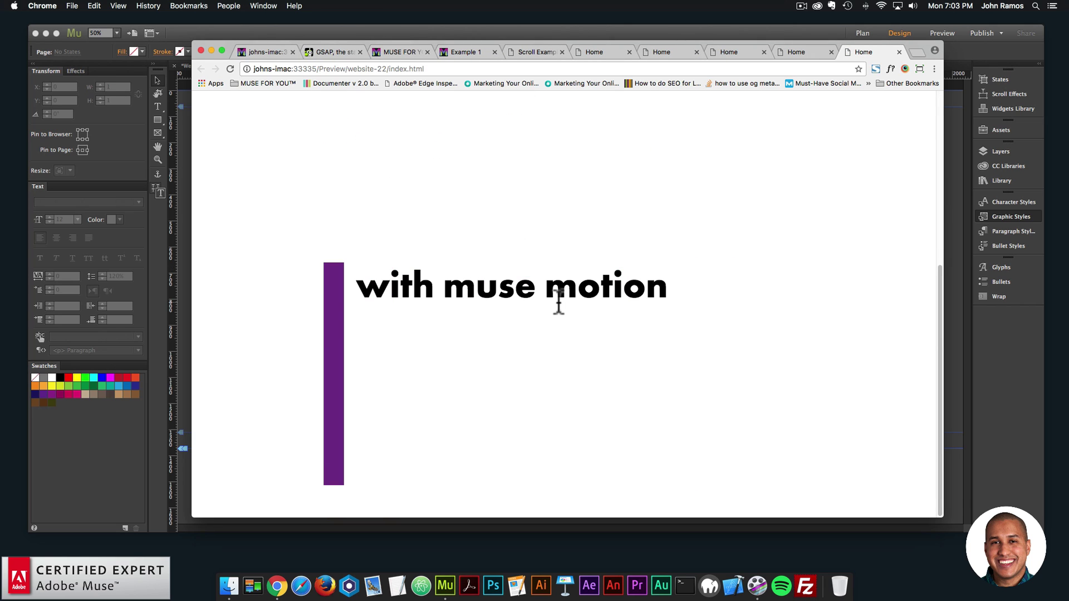
scroll(351, 289, up, 5)
scroll(356, 284, down, 5)
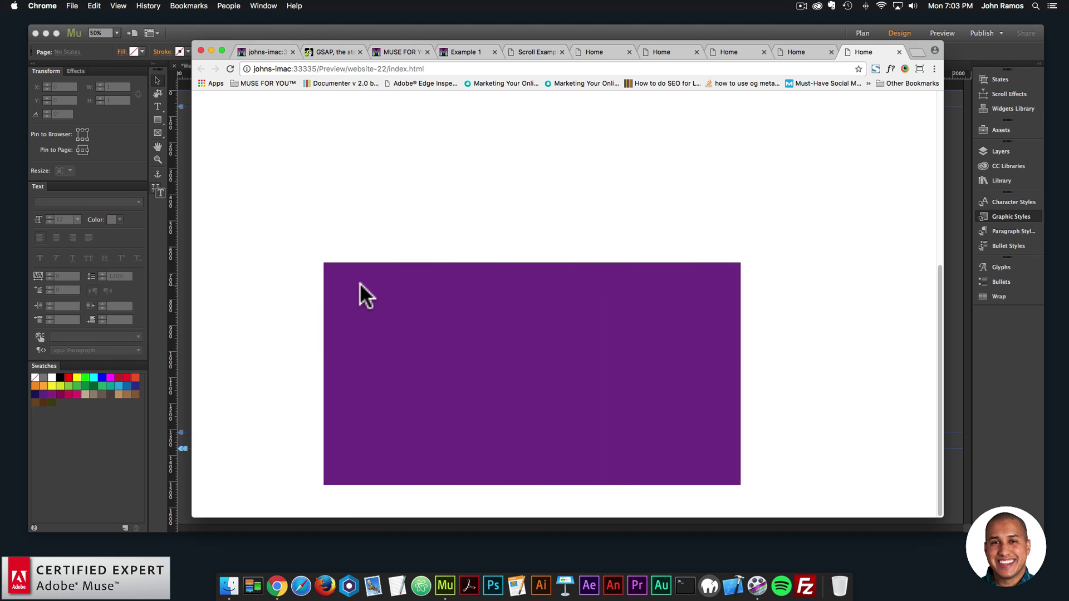
scroll(389, 285, up, 5)
scroll(399, 282, down, 5)
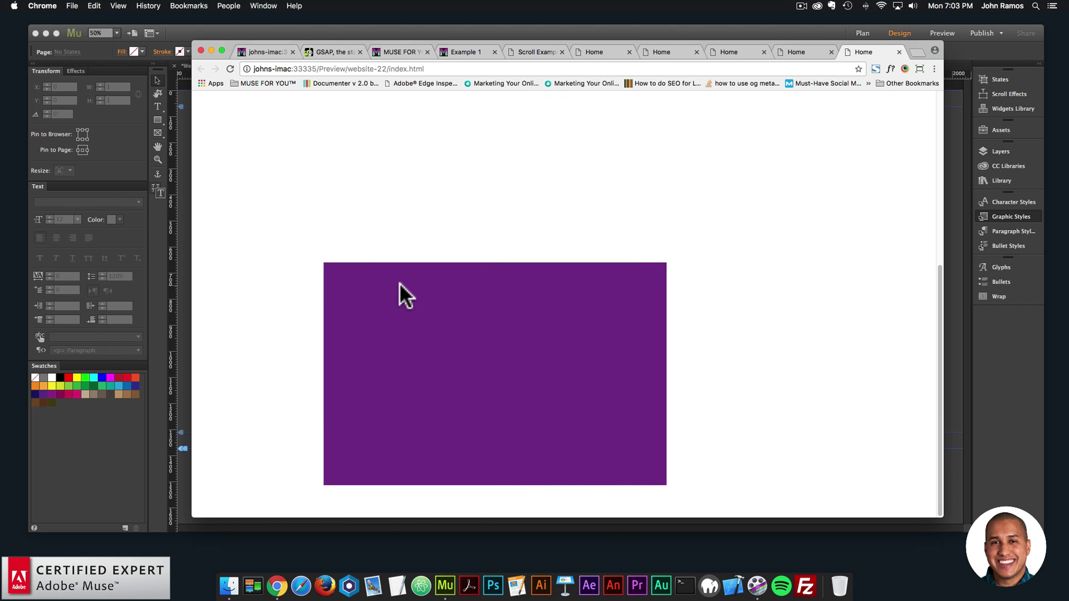
click(155, 401)
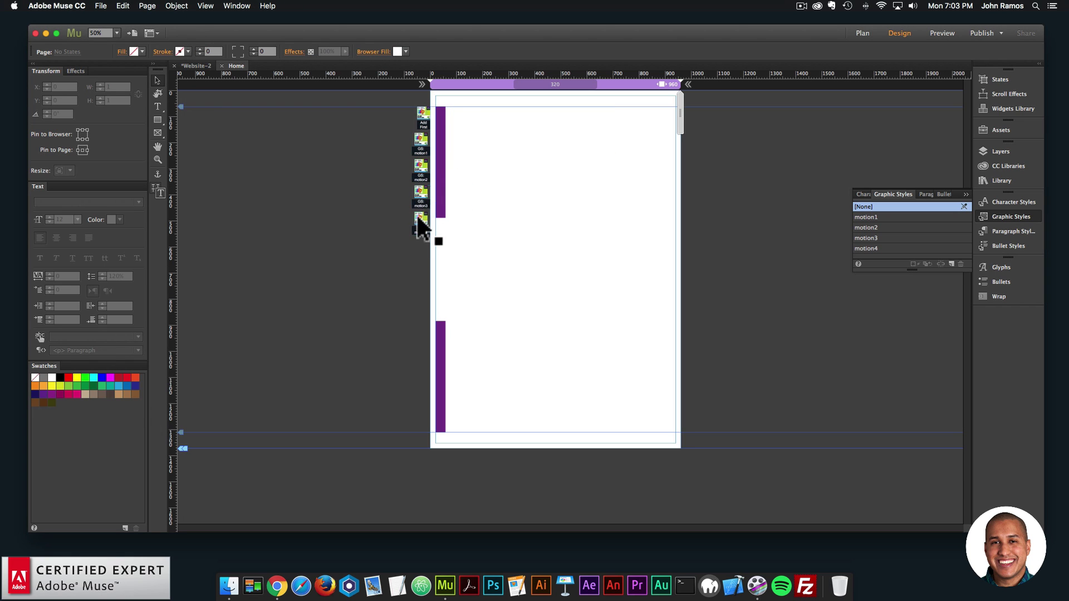
- Enable Play Once in the motion3 widget's On Scroll settings
click(421, 192)
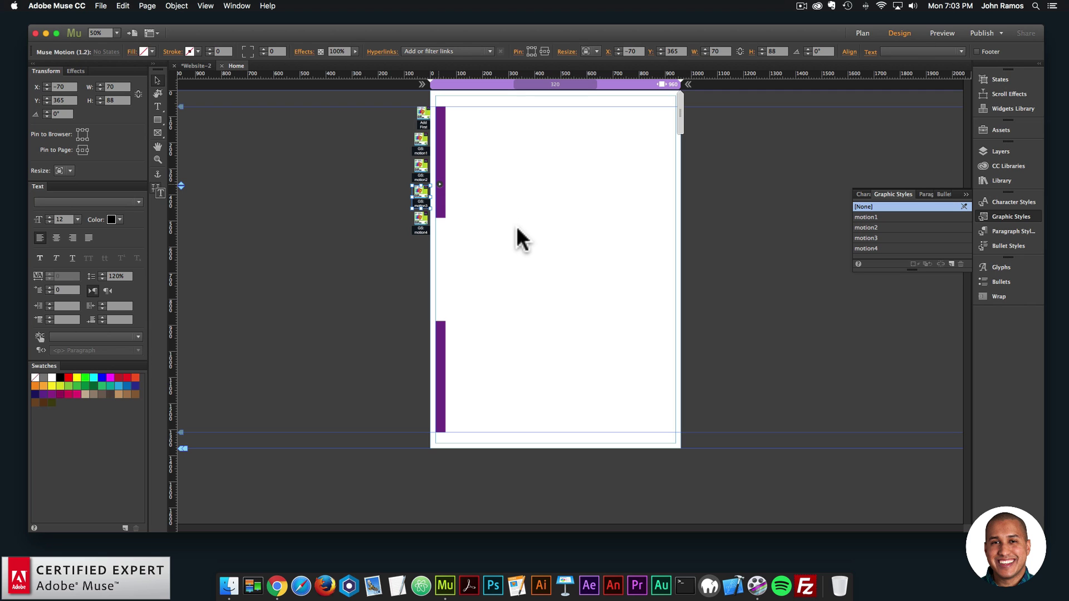
click(440, 185)
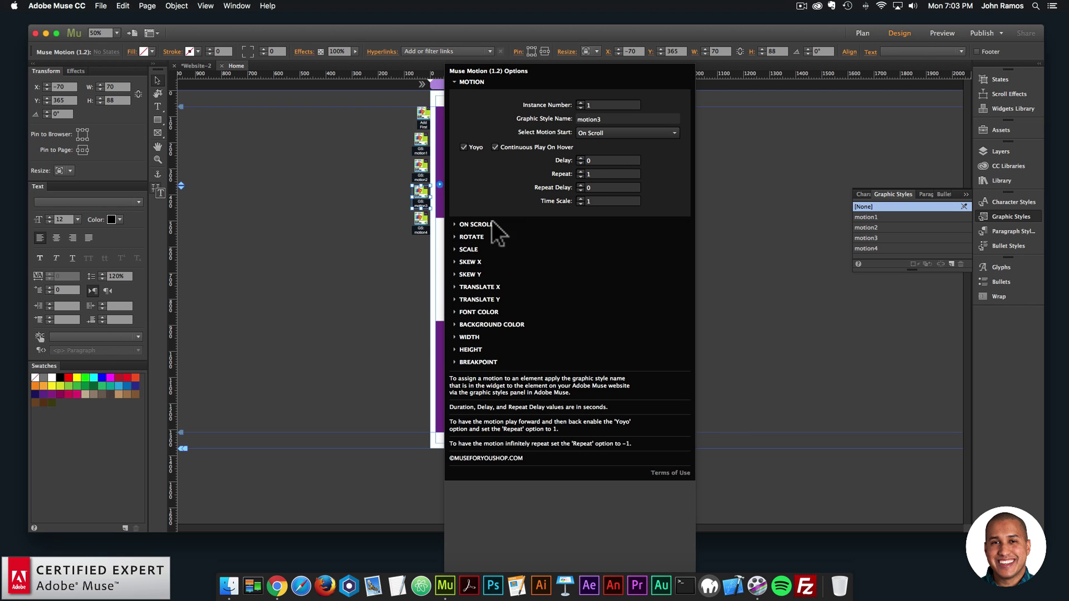
click(485, 224)
click(465, 265)
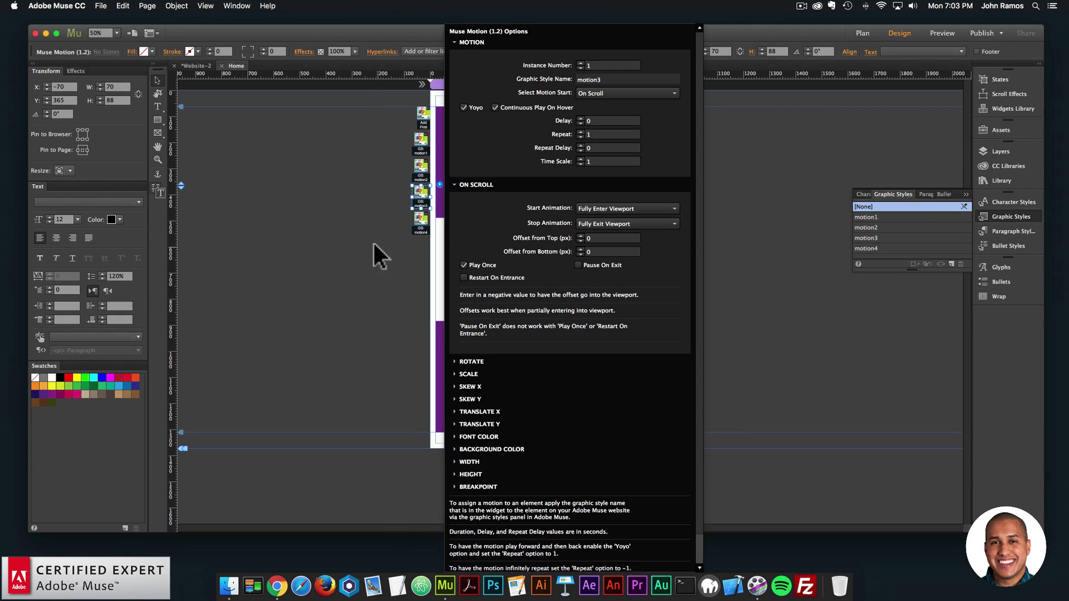
click(332, 111)
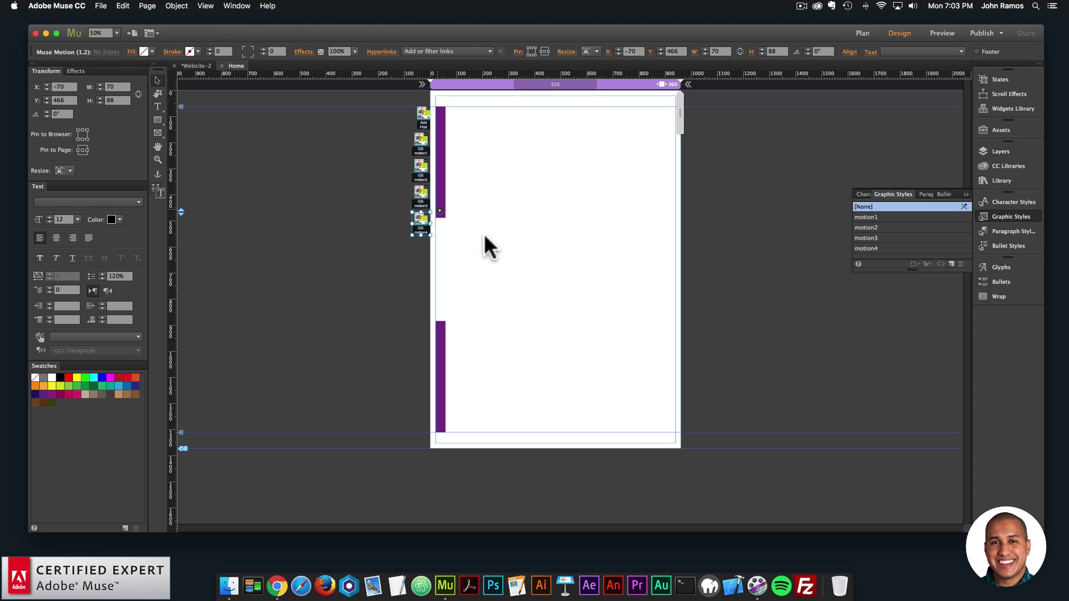
- Turn off Restart On Entrance and enable Play Once in the motion4 widget's On Scroll settings
click(440, 211)
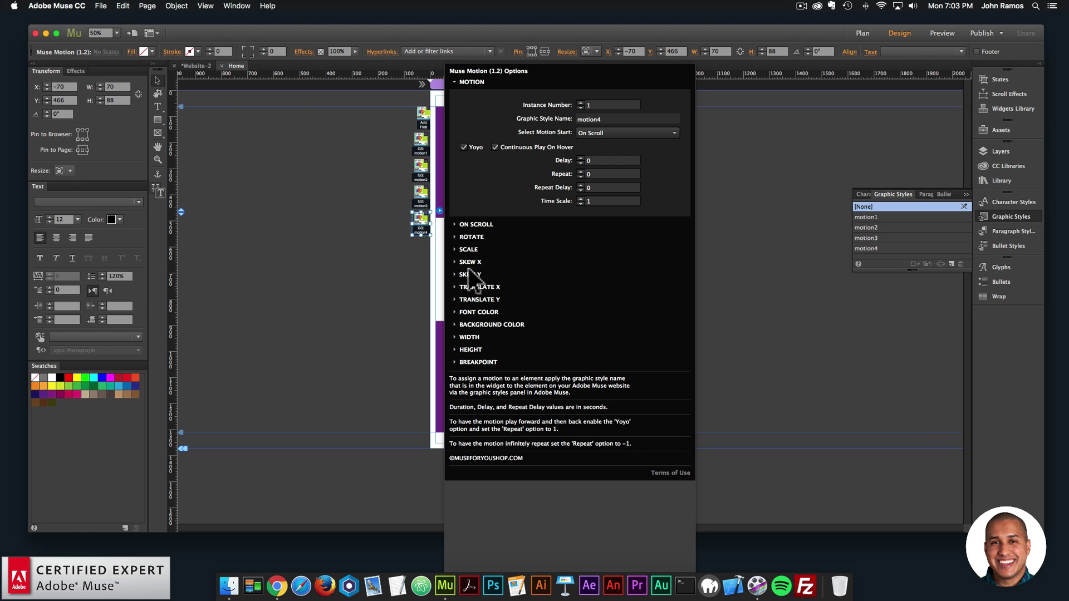
click(479, 222)
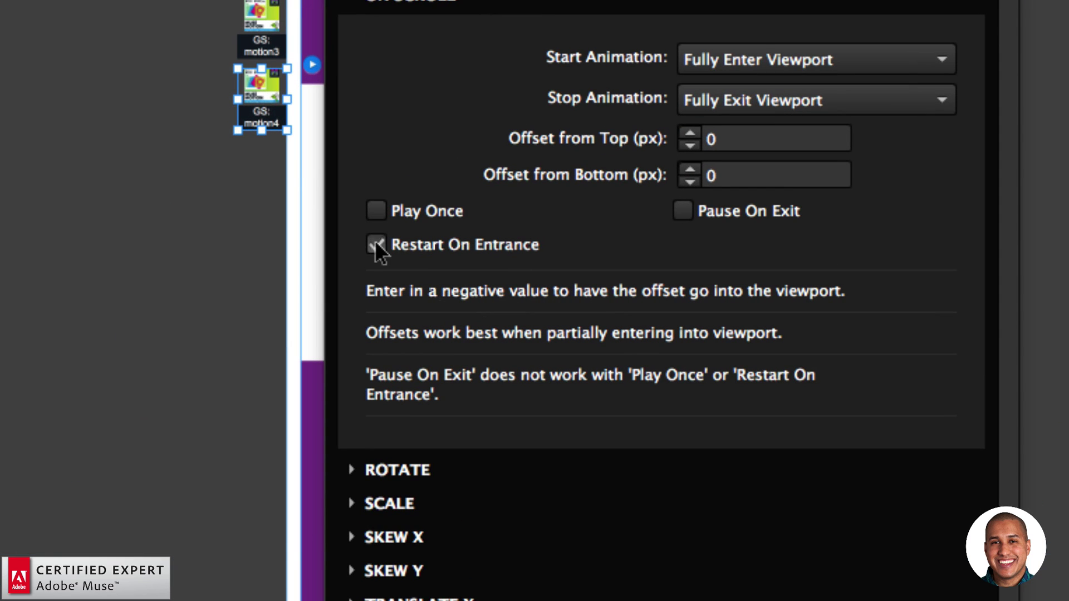
click(375, 243)
click(379, 212)
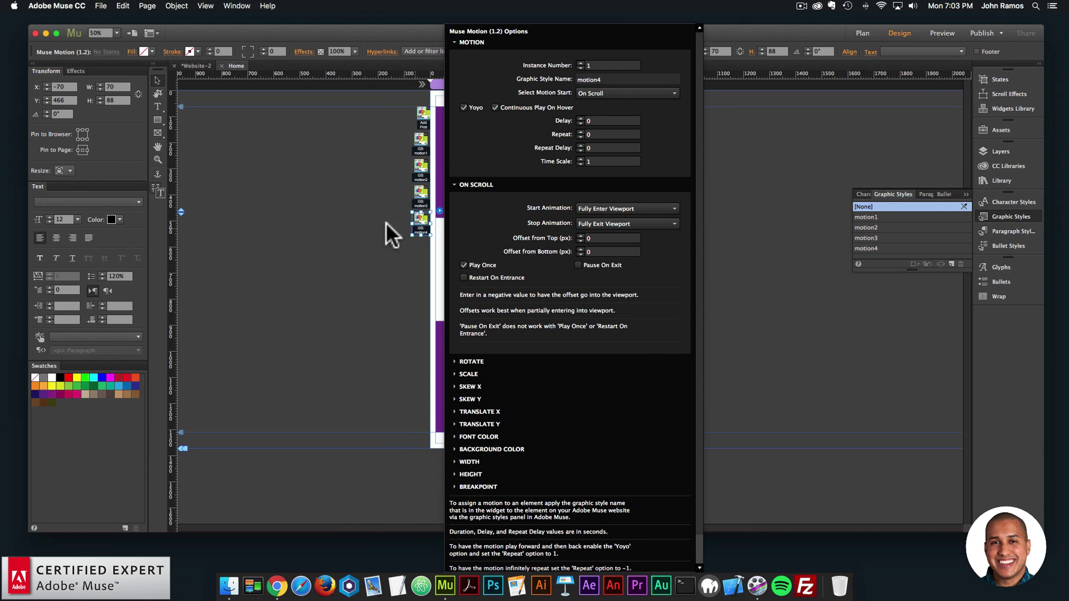
key(Escape)
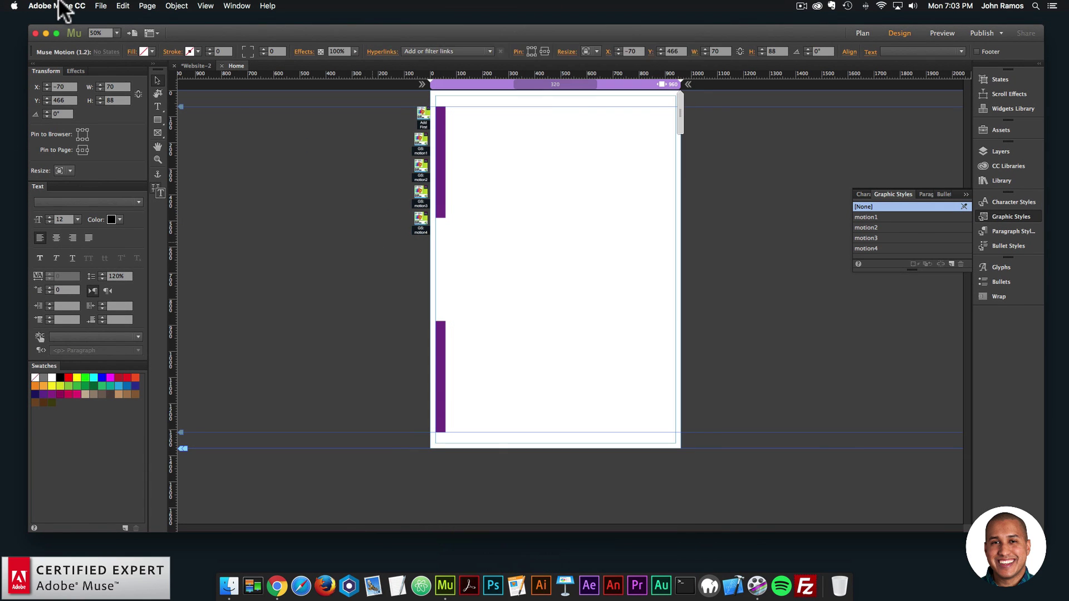
- Preview the page in the browser and check the second reveal on scroll with the Play Once settings
click(101, 6)
click(119, 168)
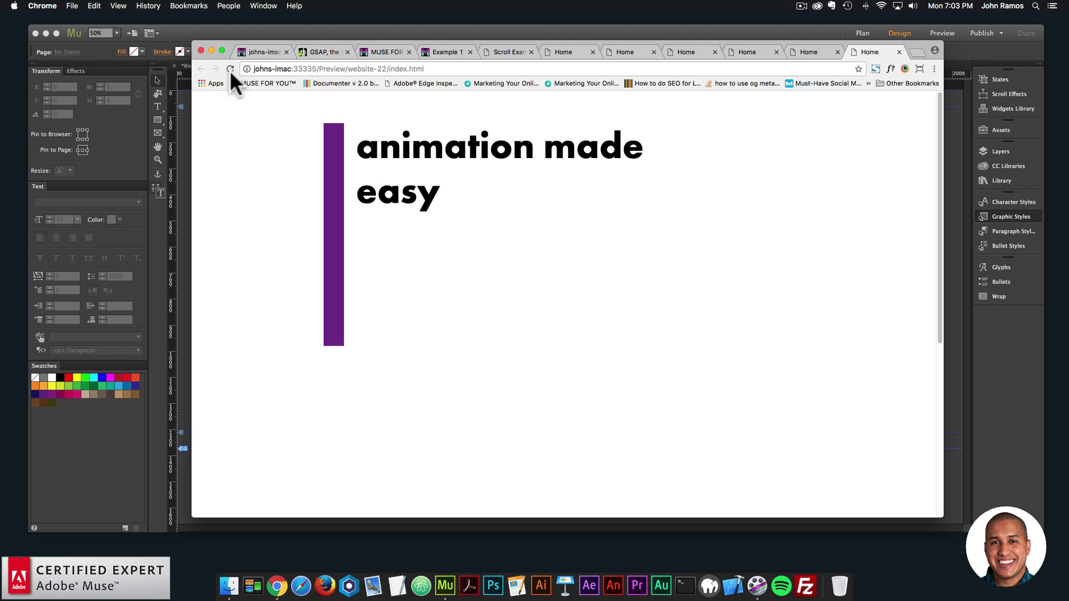
scroll(396, 210, down, 5)
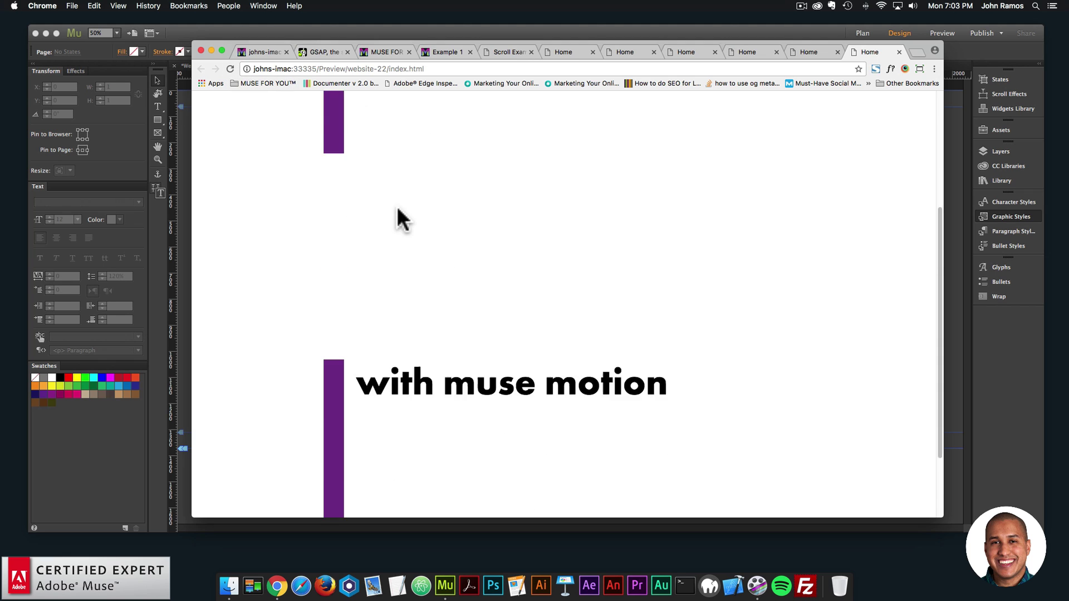
click(201, 50)
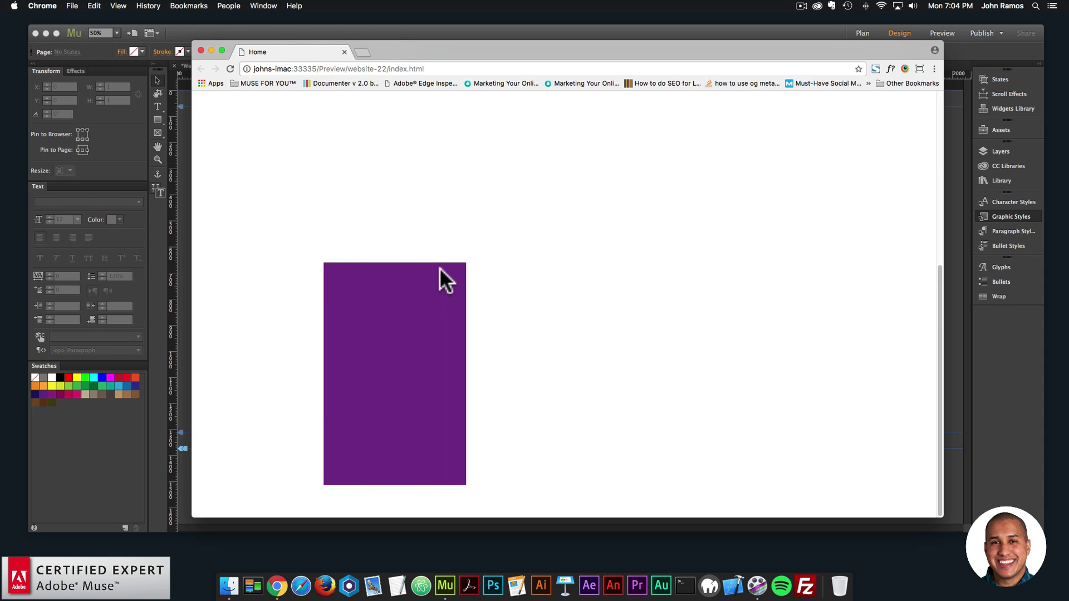
click(153, 428)
- Duplicate the second bar and text frame farther down the page, aligning the copied bar with the others at X 20, Y 1752
drag(637, 307, 404, 380)
drag(586, 370, 548, 512)
key(super+minus)
key(super+minus)
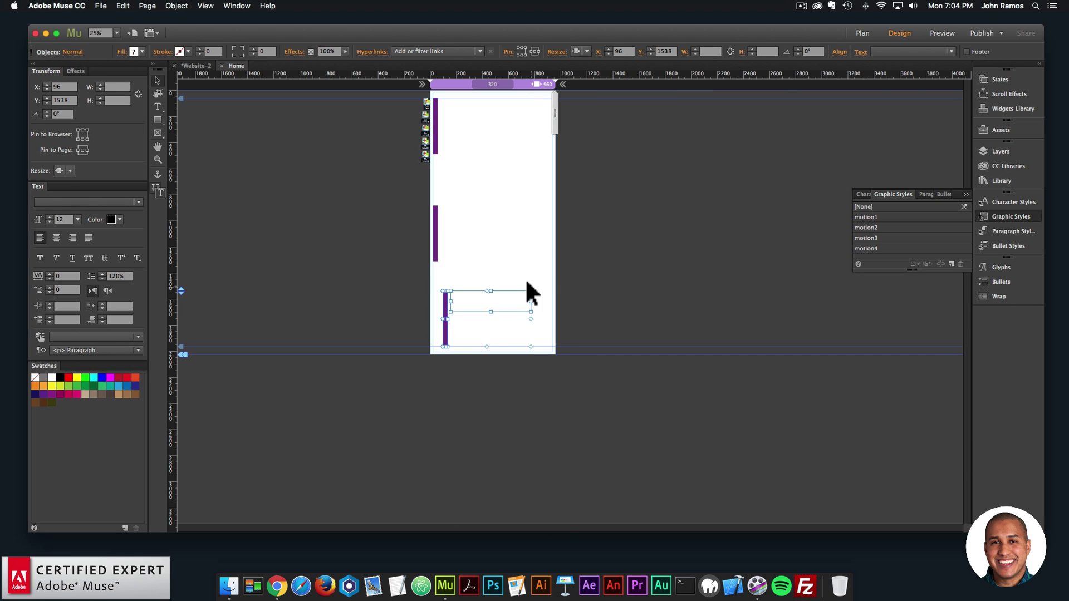
drag(492, 316, 486, 328)
click(412, 193)
- Copy the motion3 and motion4 widgets and place the copies below the motion4 widget beside the page
key(super+equal)
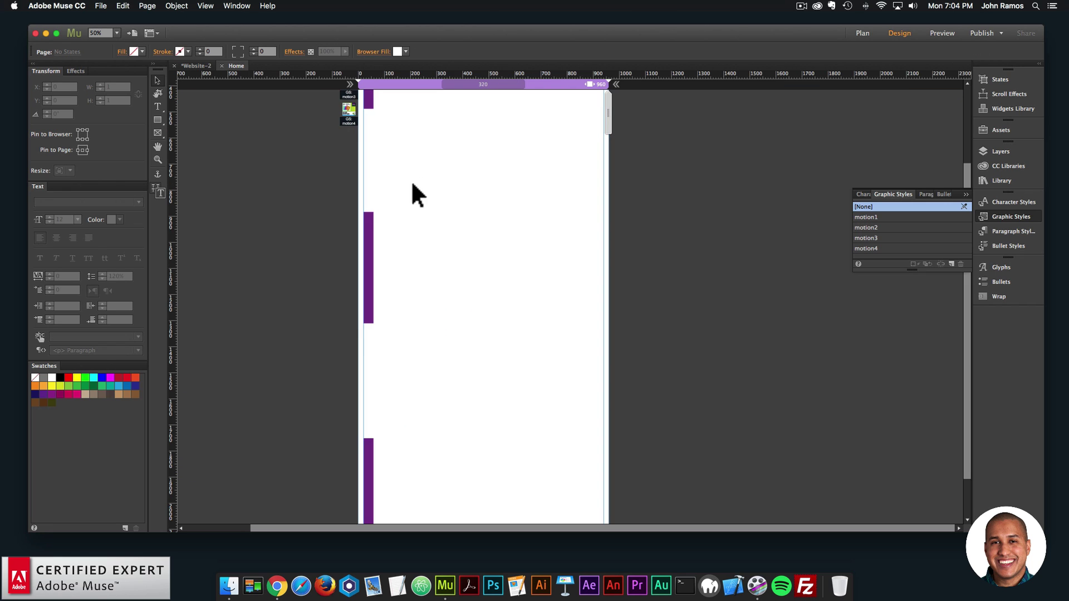
drag(297, 252, 352, 205)
key(super+c)
key(super+v)
drag(566, 289, 351, 262)
- Set the graphic style names of the two newly copied Muse Motion widgets to motion5 and motion6
click(355, 248)
click(355, 248)
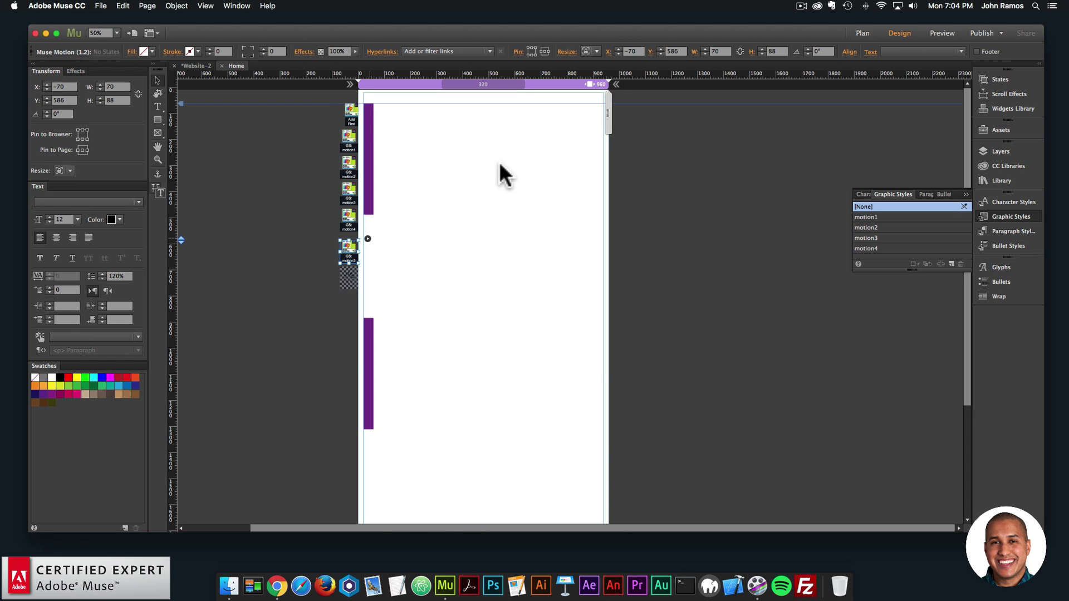
click(540, 118)
text(5)
key(Return)
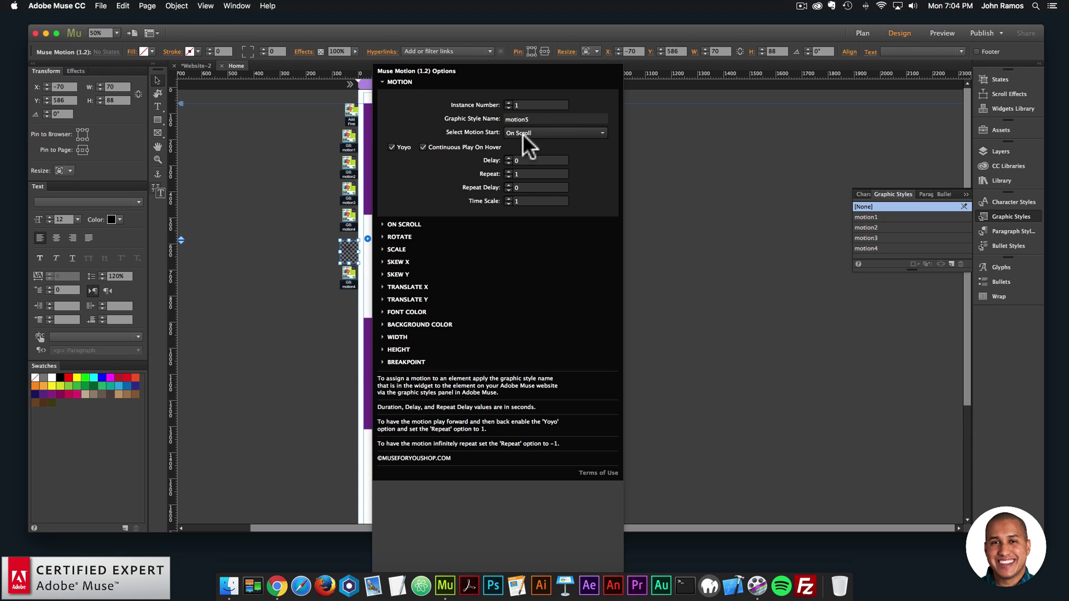
click(355, 270)
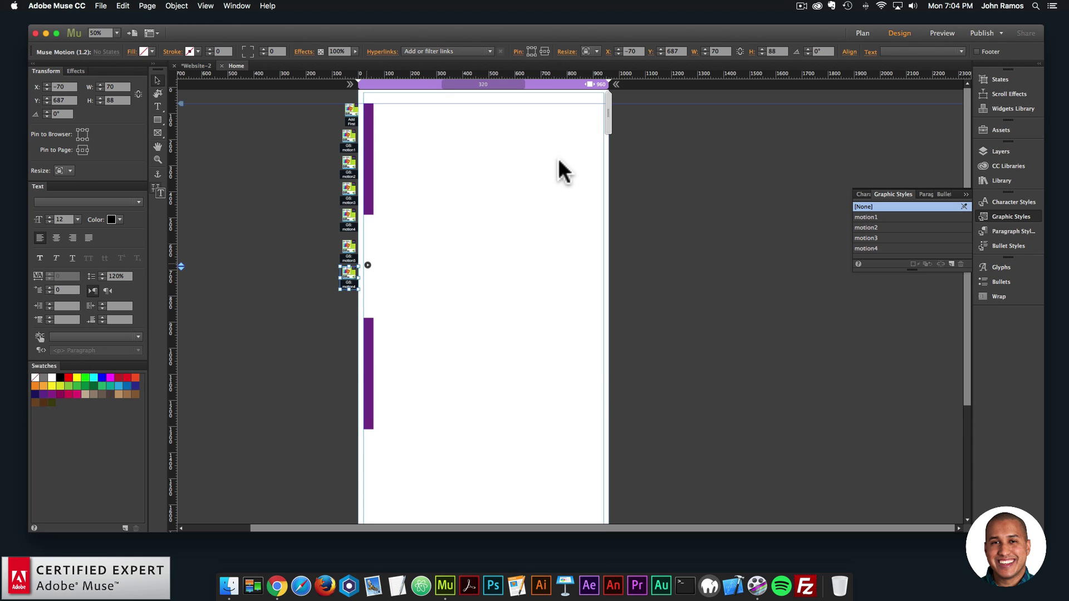
click(539, 119)
text(6)
key(Return)
click(276, 301)
- Create a graphic style named motion5 for the third purple bar
scroll(275, 305, down, 3)
click(371, 407)
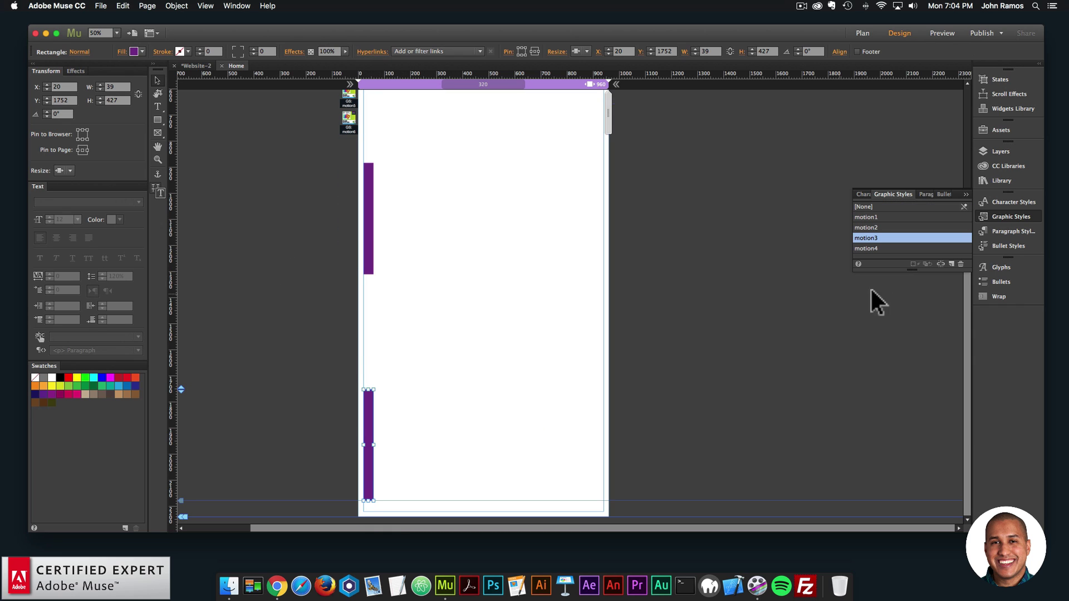
click(950, 263)
double_click(873, 216)
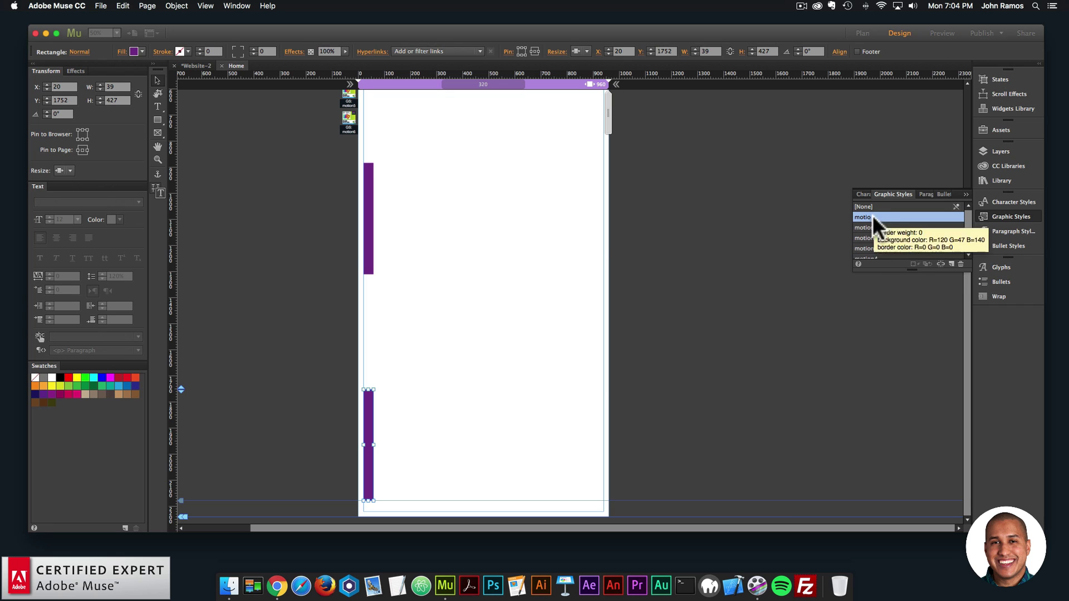
text(motion5)
key(Return)
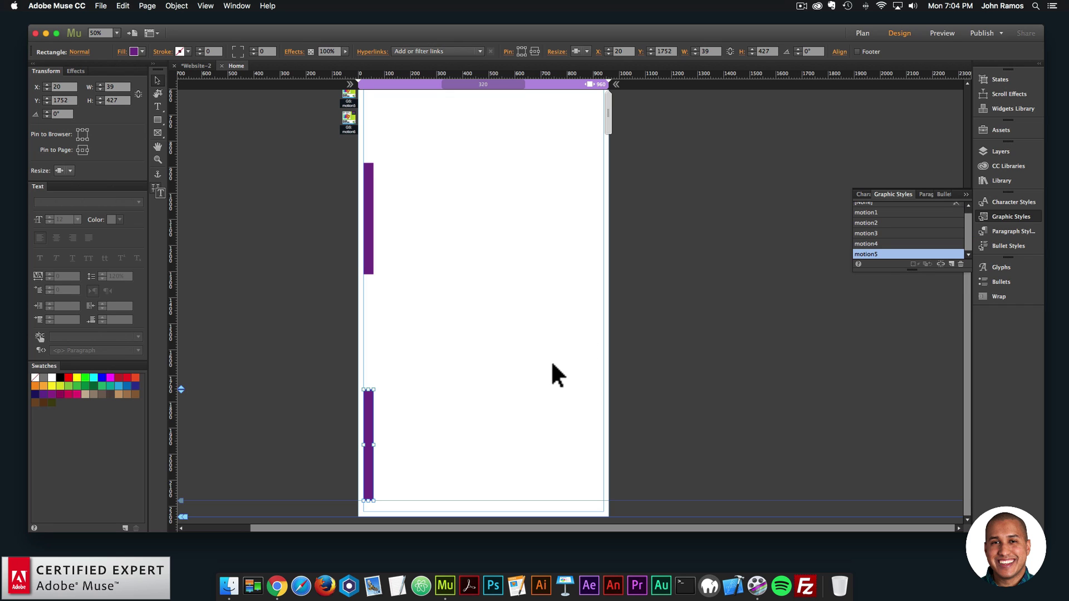
- Create a graphic style named motion6 for the text frame beside the third bar
click(950, 263)
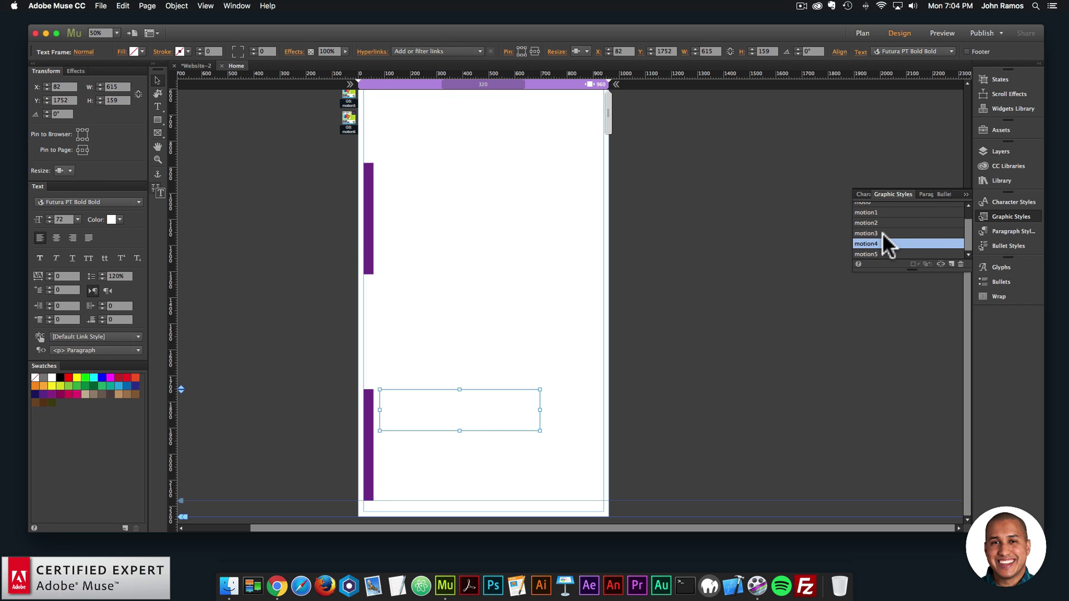
scroll(876, 225, up, 2)
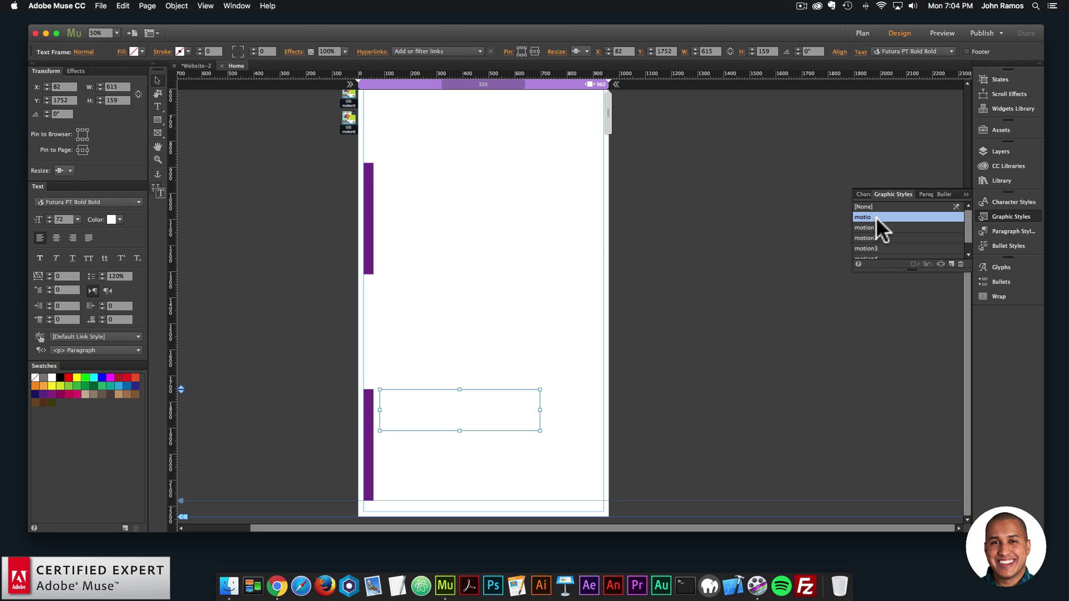
double_click(876, 217)
text(motion6)
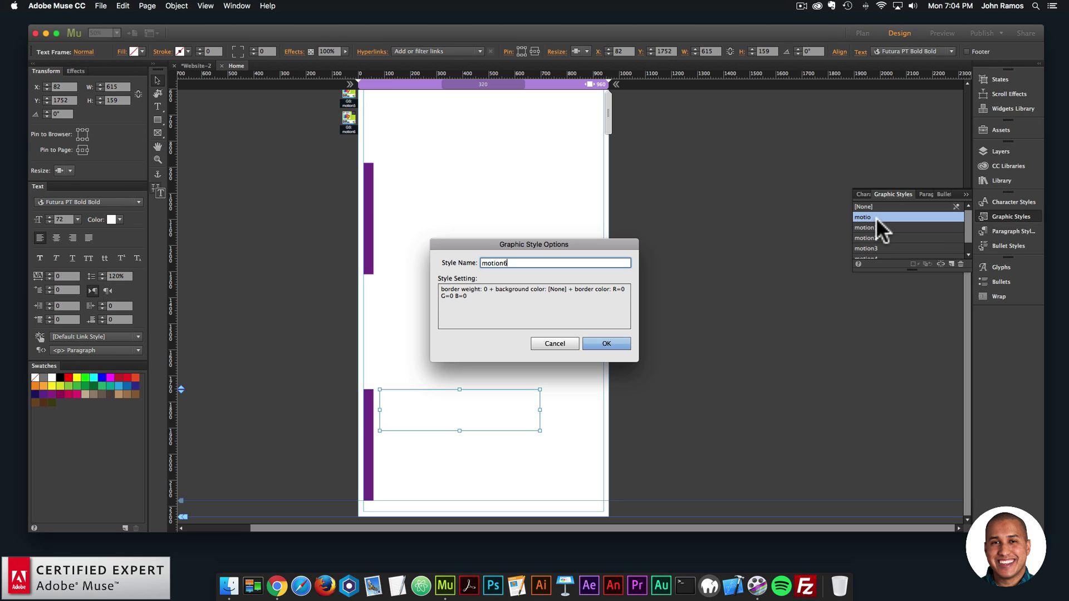
key(Return)
click(612, 184)
- Review the On Scroll settings in the motion6 widget's options
scroll(348, 167, up, 3)
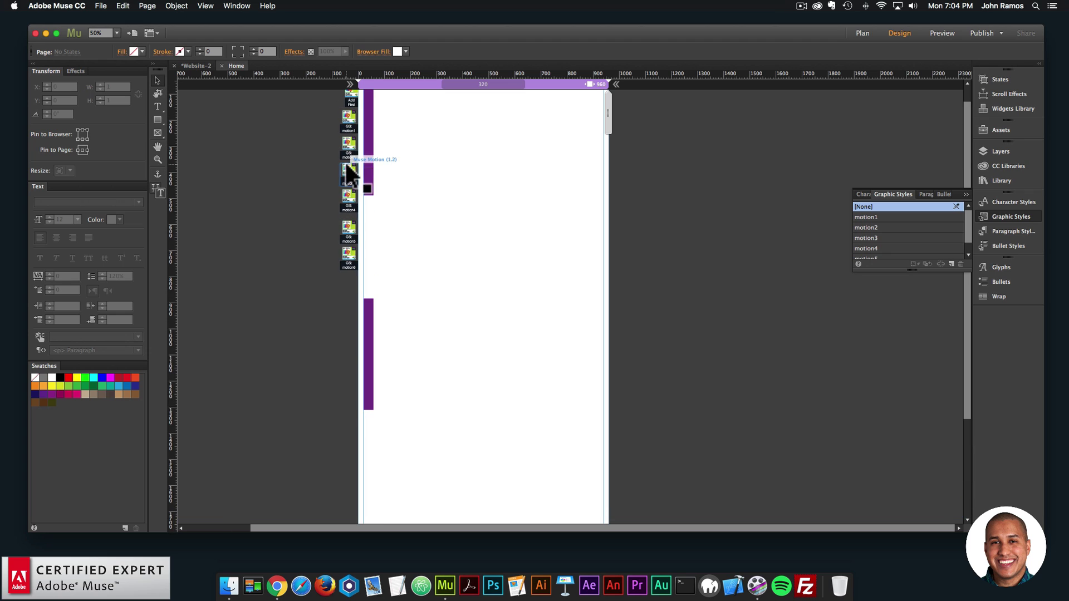
click(348, 256)
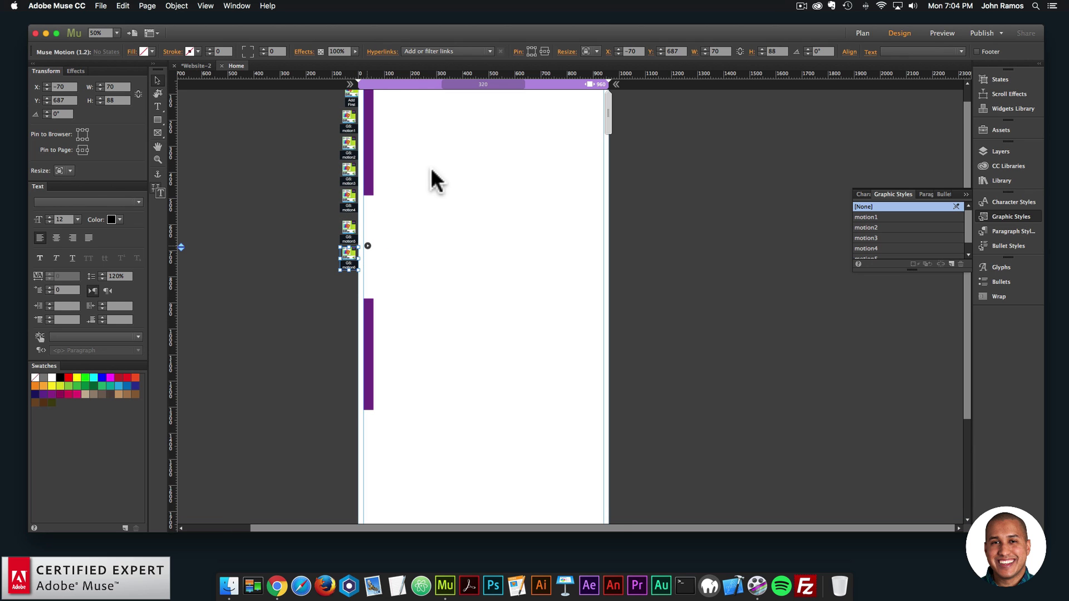
click(367, 245)
click(406, 223)
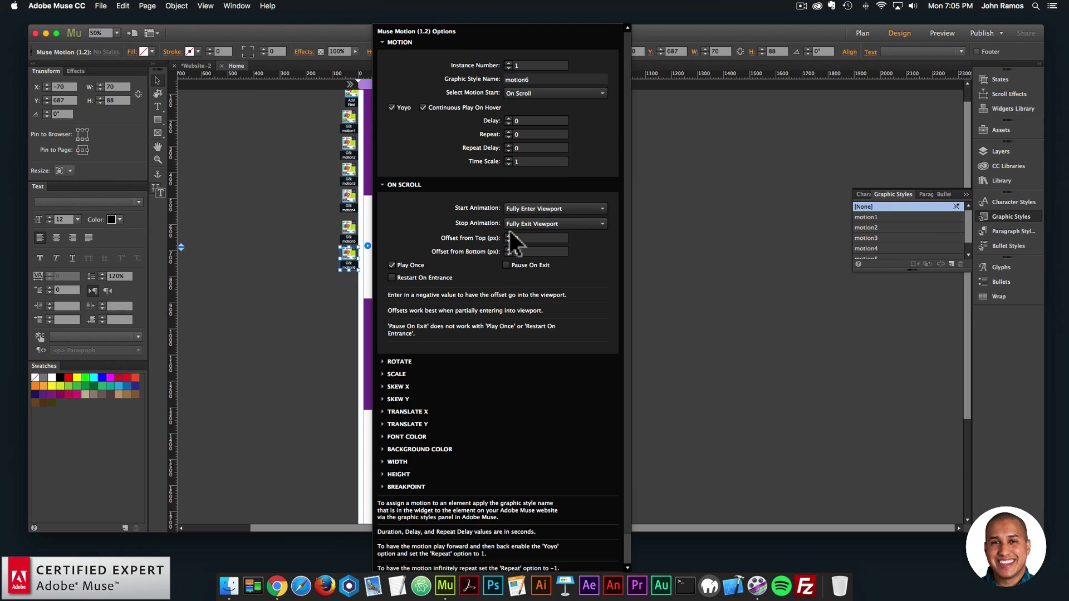
click(289, 304)
scroll(464, 335, down, 5)
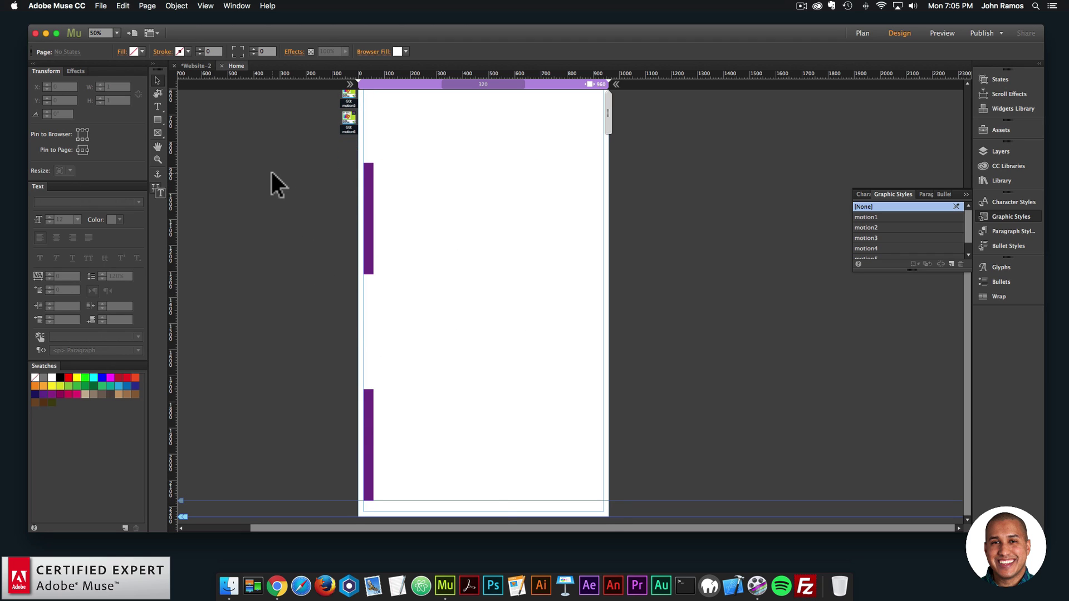
scroll(322, 157, up, 5)
scroll(317, 161, down, 3)
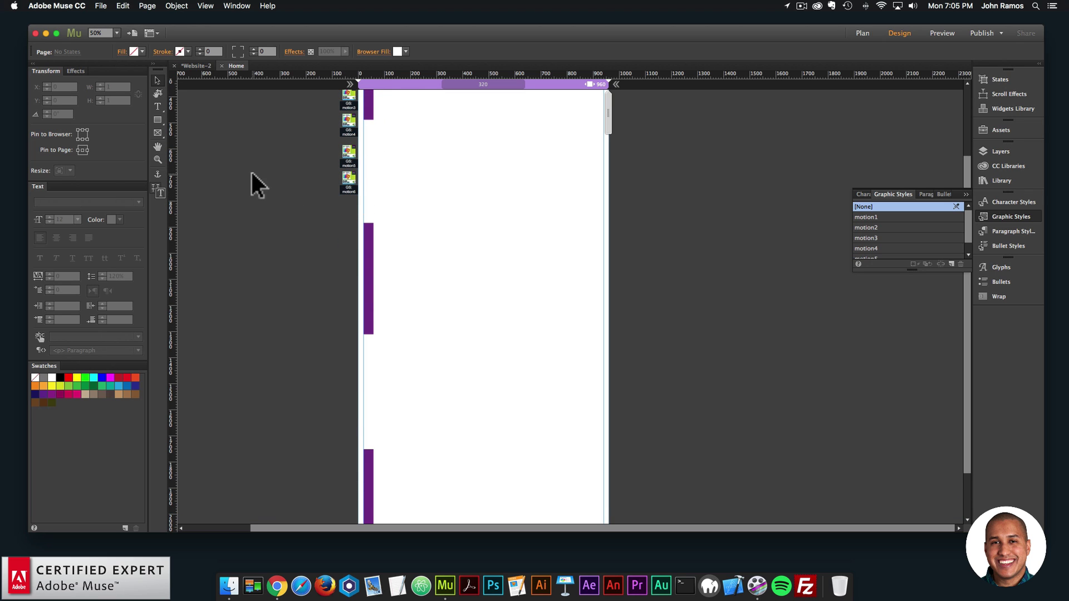
- Preview the page in the browser and scroll down through the second and third bar reveals
click(101, 5)
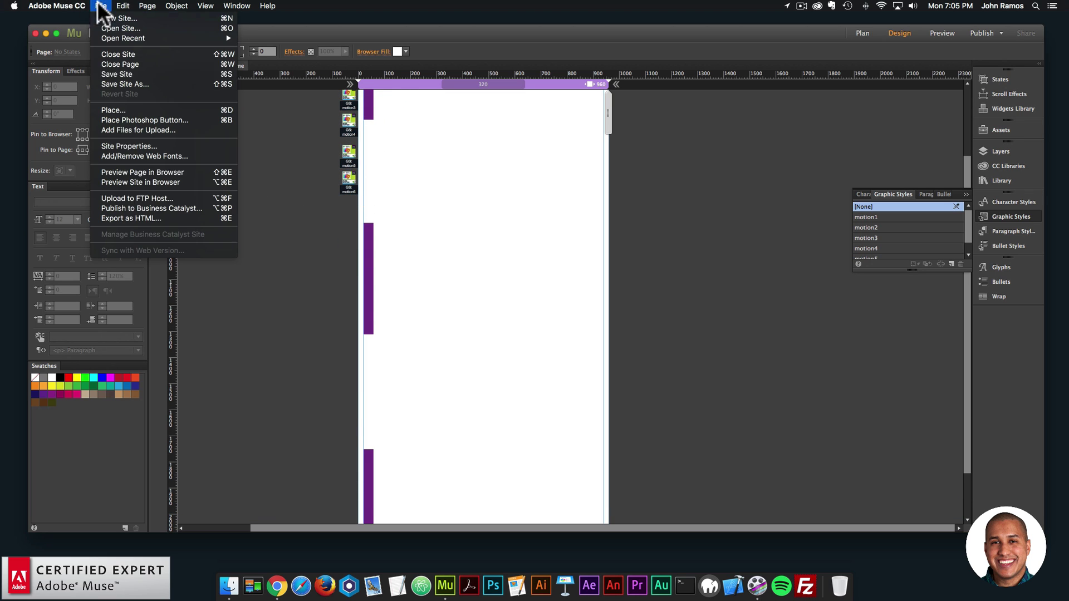
click(143, 172)
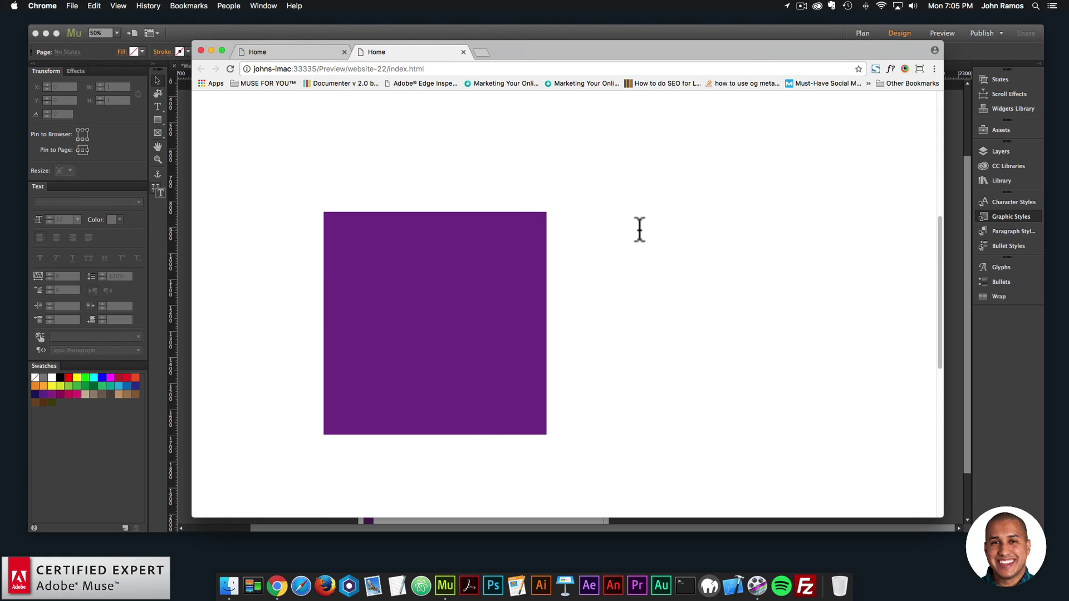
scroll(636, 226, down, 5)
scroll(636, 226, down, 2)
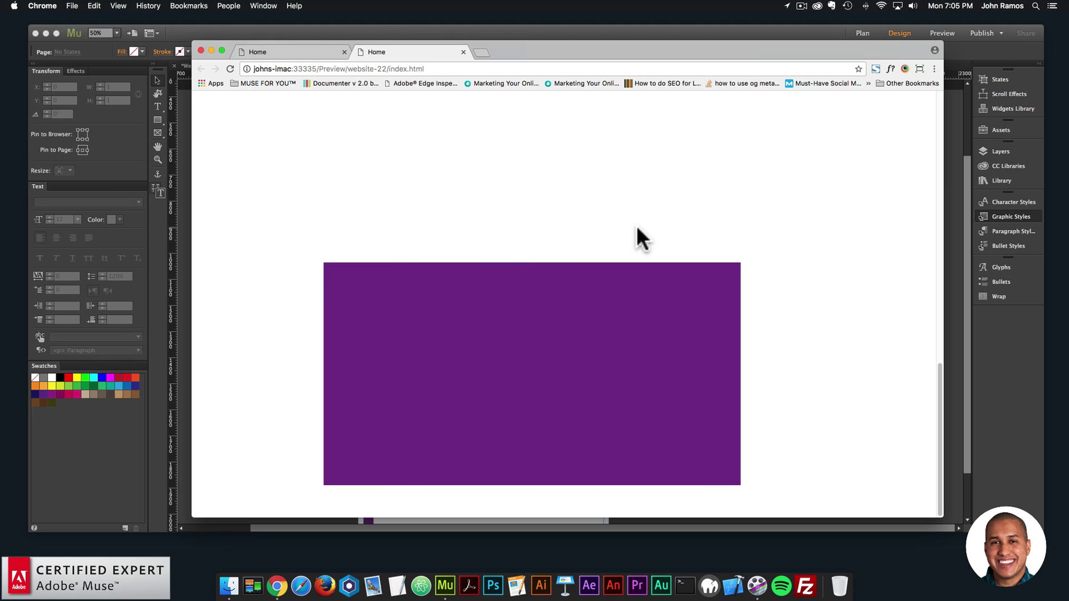
click(946, 291)
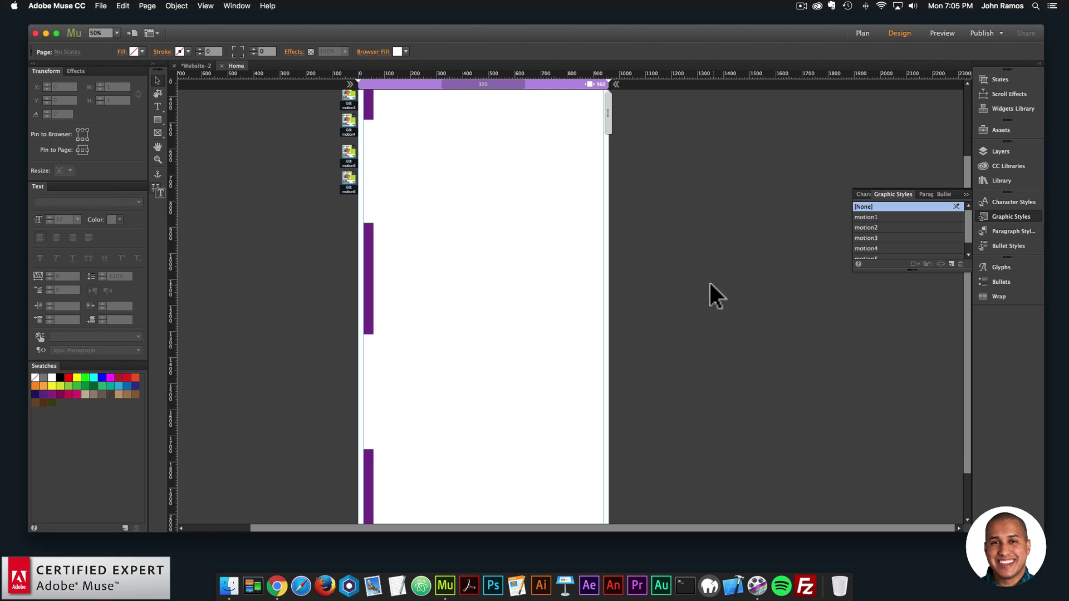
- Replace the text in the frame beside the third bar with "powered by gsap from greensock"
click(450, 416)
key(super+v)
key(super+a)
click(459, 416)
text(muse)
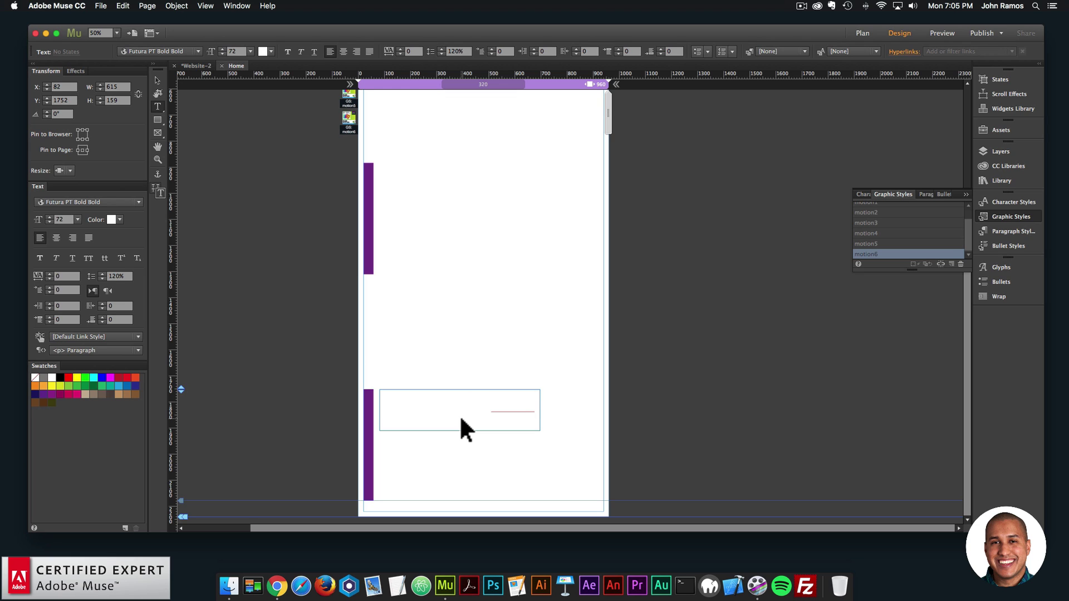
text( motionnsock)
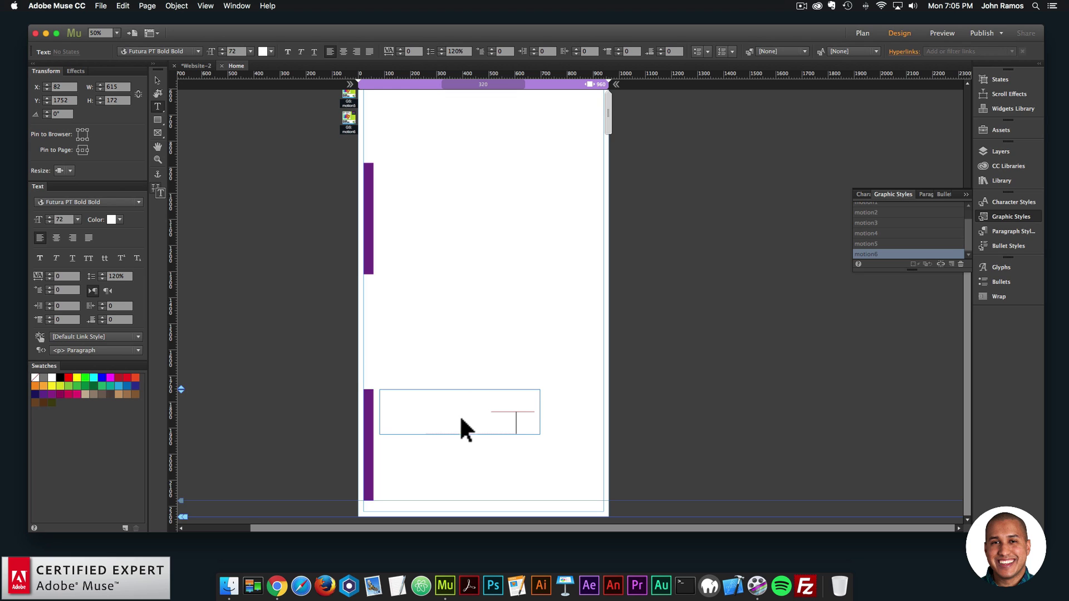
key(super+a)
click(333, 197)
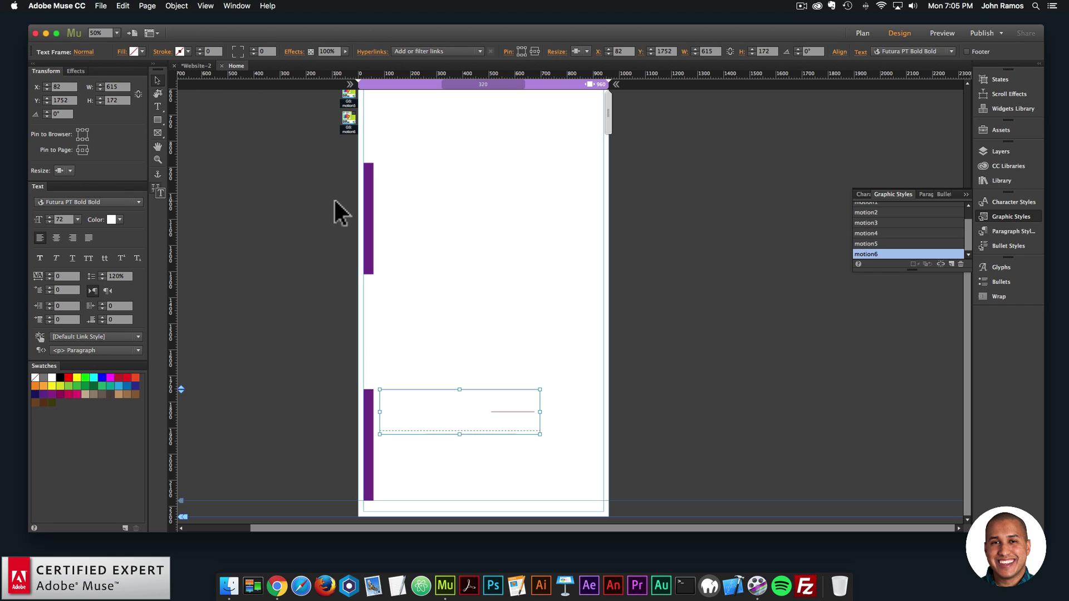
- Extend the page's minimum height well below the third bar and preview the scroll animations in the browser
key(super+minus)
drag(182, 378, 173, 482)
click(121, 6)
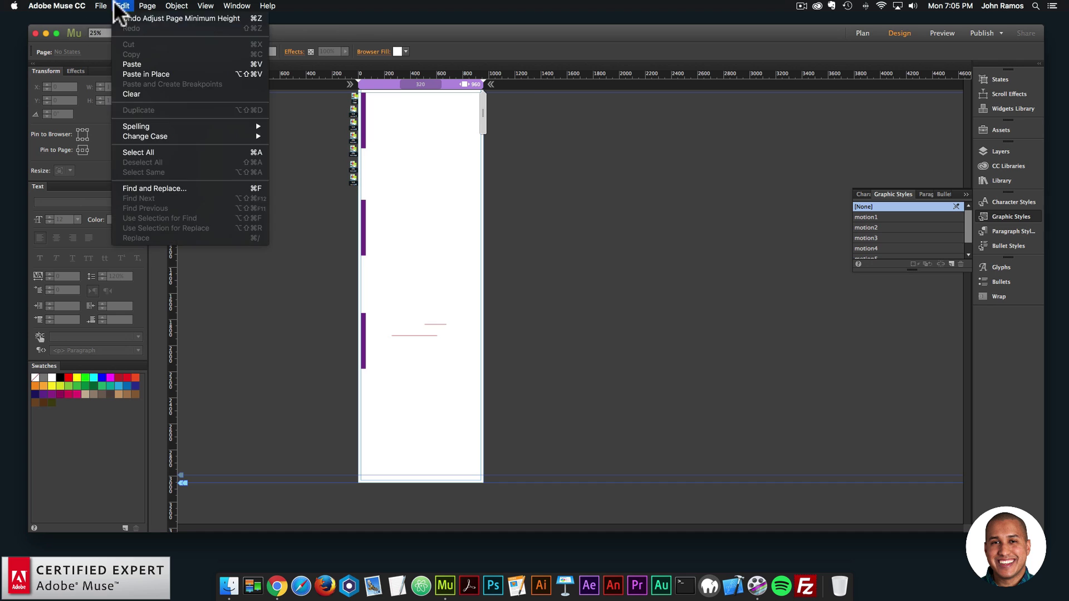
click(116, 171)
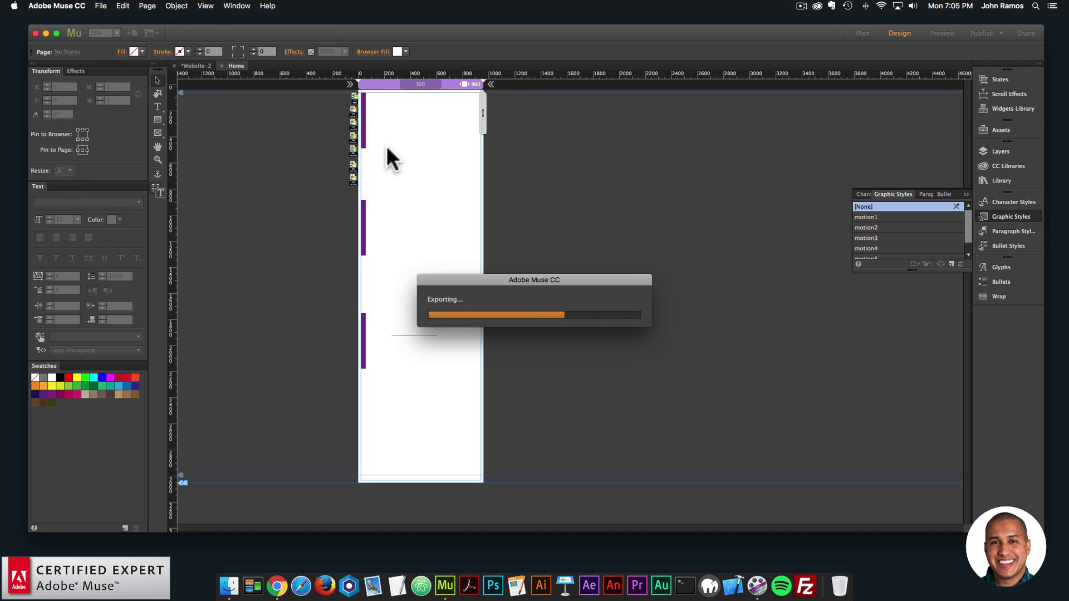
scroll(576, 240, down, 5)
scroll(574, 237, down, 5)
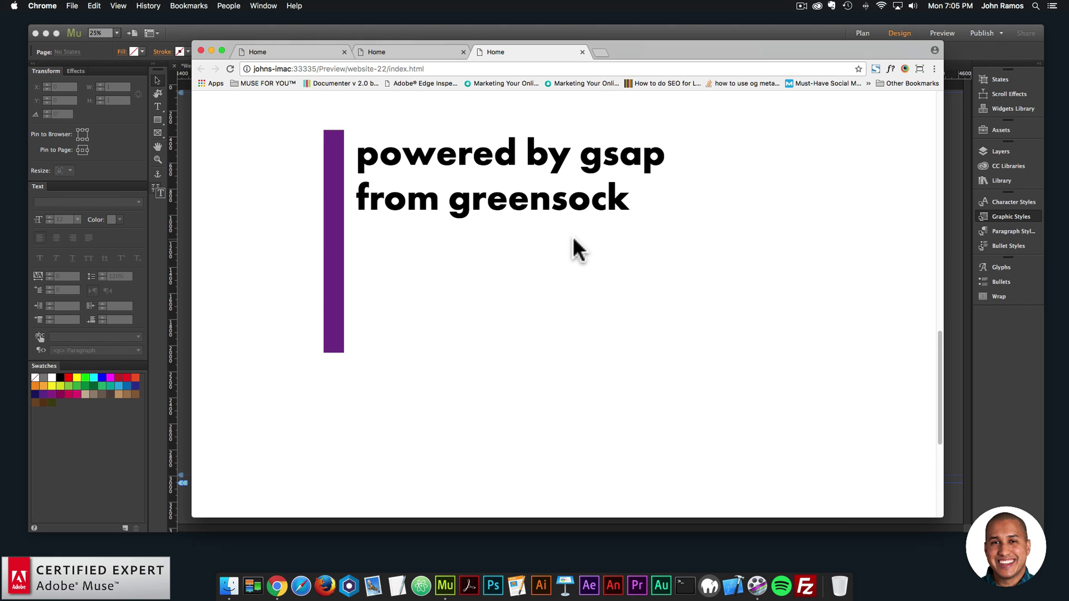
scroll(574, 239, up, 10)
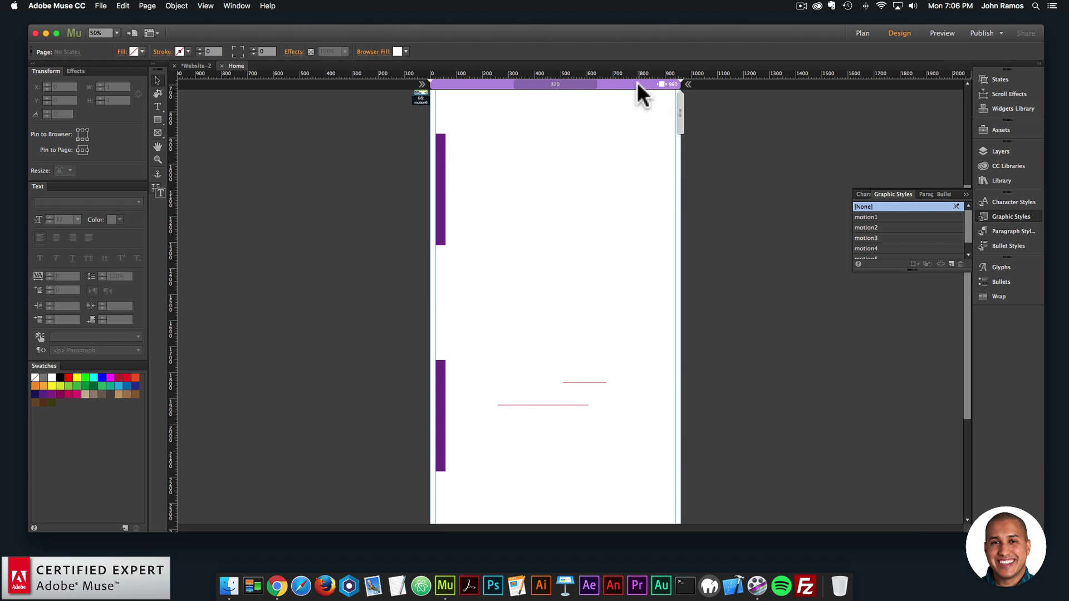
- Add a fluid-width breakpoint at 700 px to the page
right_click(636, 81)
click(648, 87)
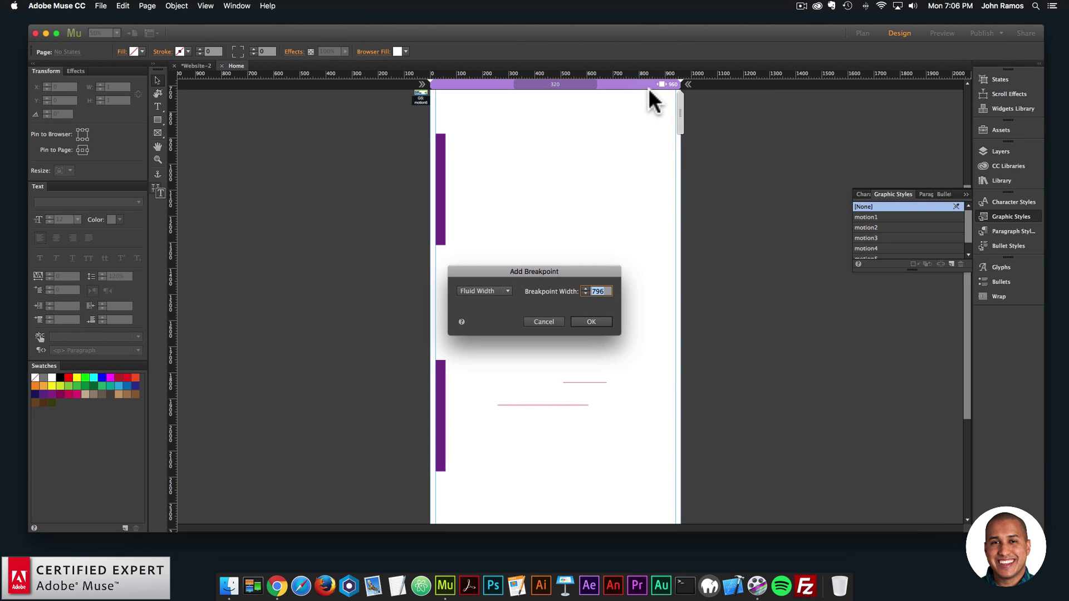
key(BackSpace)
text(700)
key(Return)
- Move the bar-and-text sets to the page's side margin at X 20 in the 700 breakpoint
drag(613, 251, 470, 154)
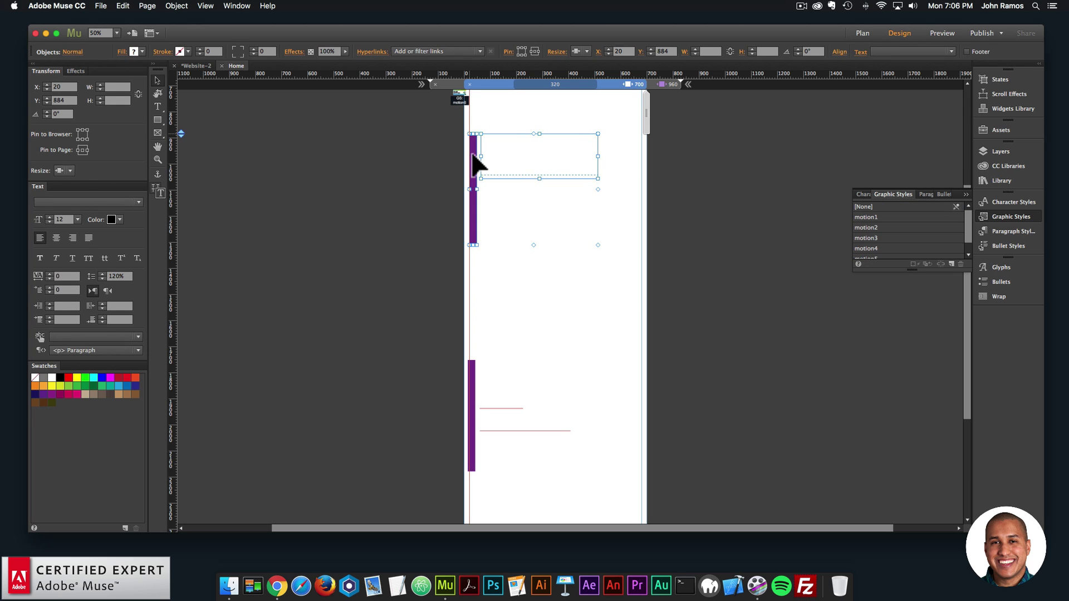
click(648, 302)
scroll(649, 303, down, 3)
drag(622, 441, 475, 311)
scroll(585, 287, down, 5)
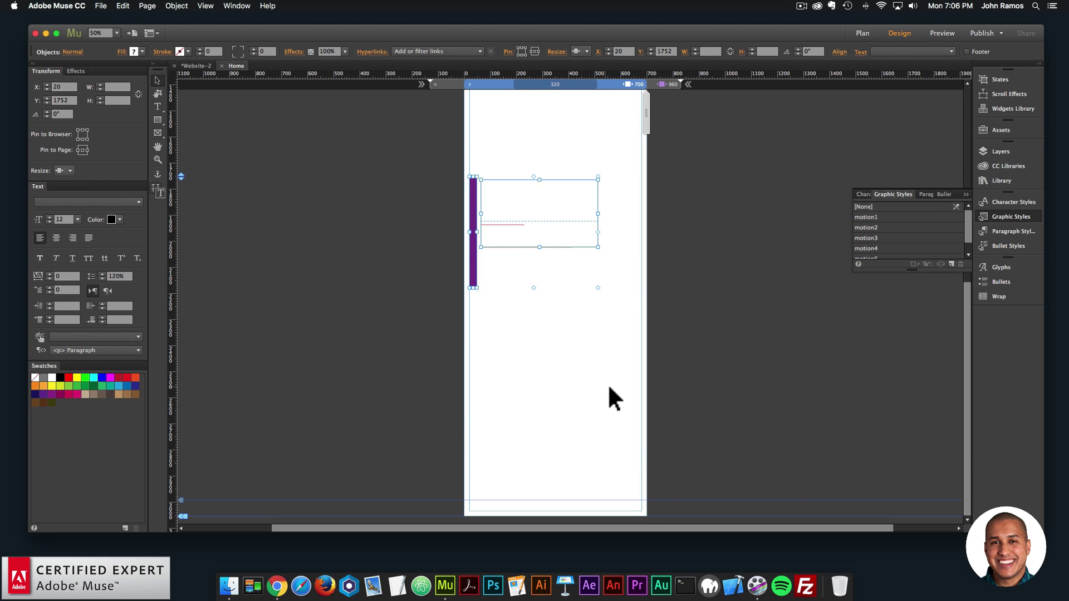
scroll(605, 387, up, 6)
drag(644, 234, 477, 138)
click(699, 316)
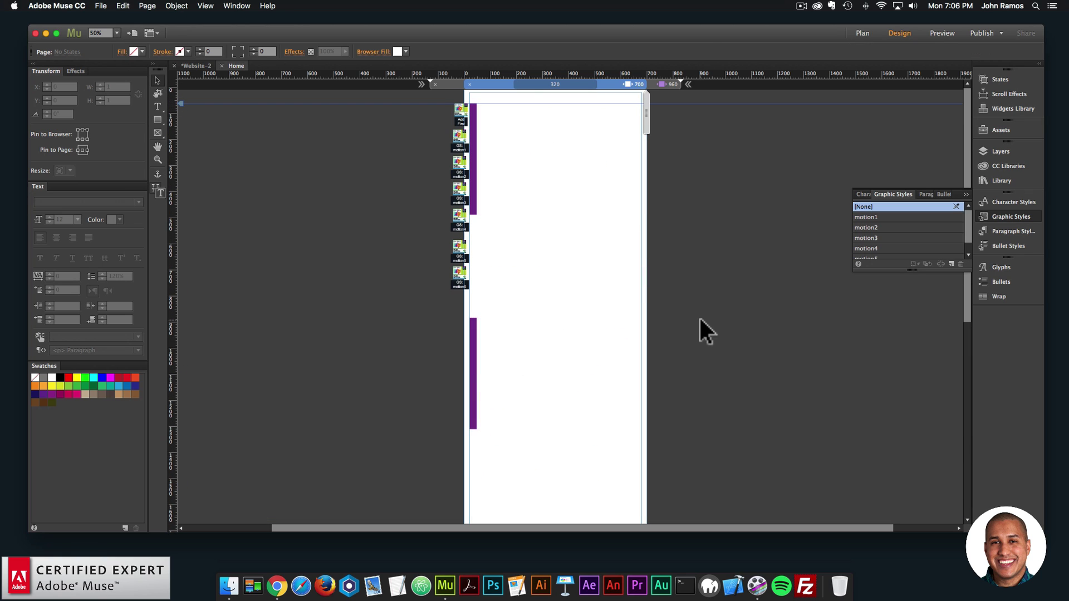
- Preview the page in the browser and check the bar and text reveal at narrower and wider window widths
click(102, 6)
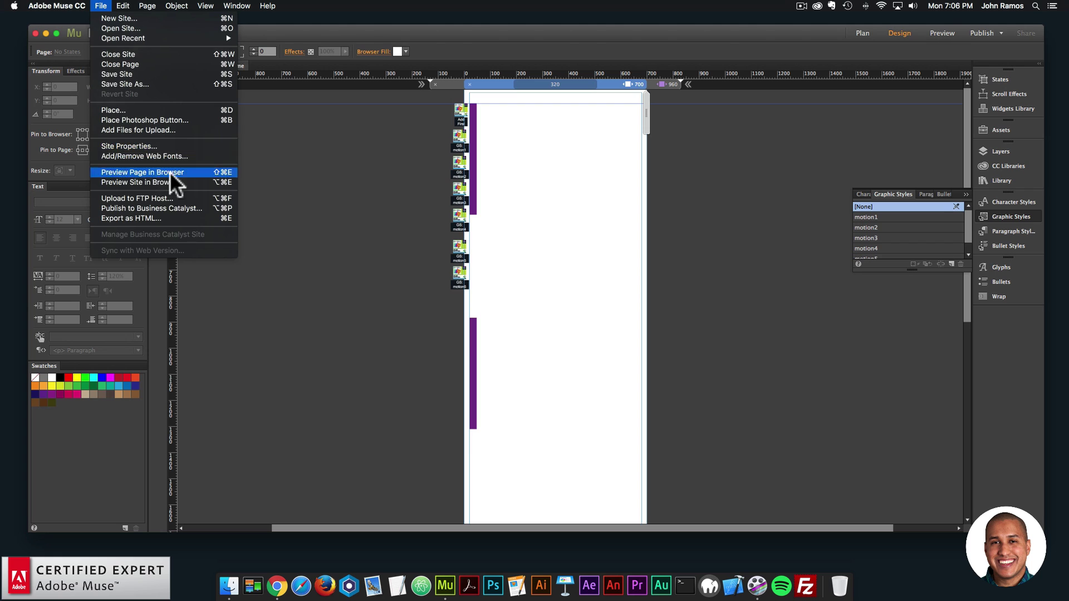
click(160, 172)
drag(846, 202, 547, 177)
click(228, 68)
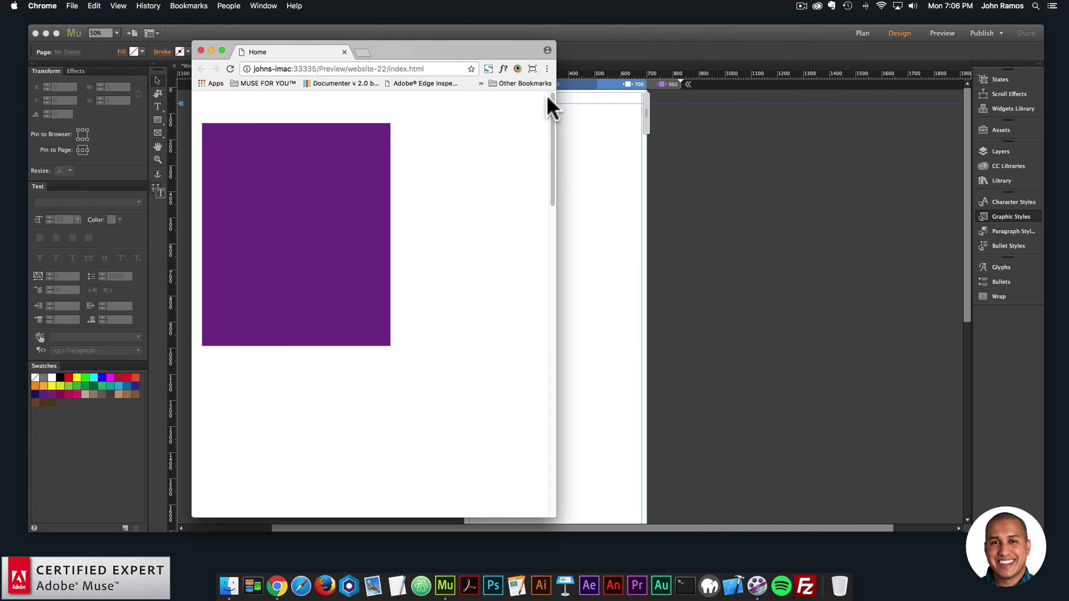
click(532, 68)
click(532, 133)
drag(553, 186, 548, 150)
drag(557, 232, 844, 232)
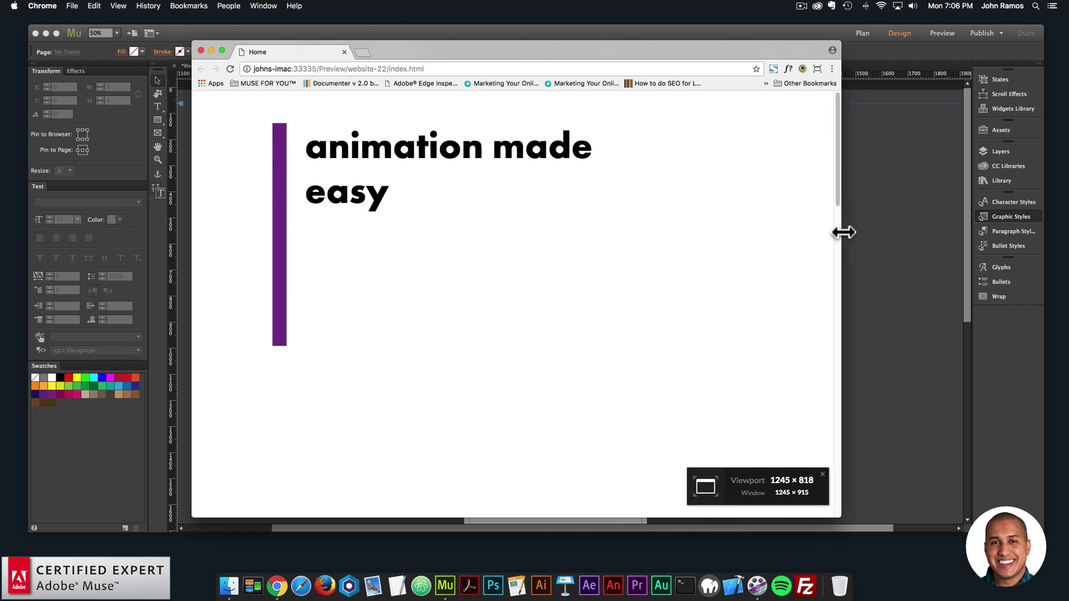
click(860, 221)
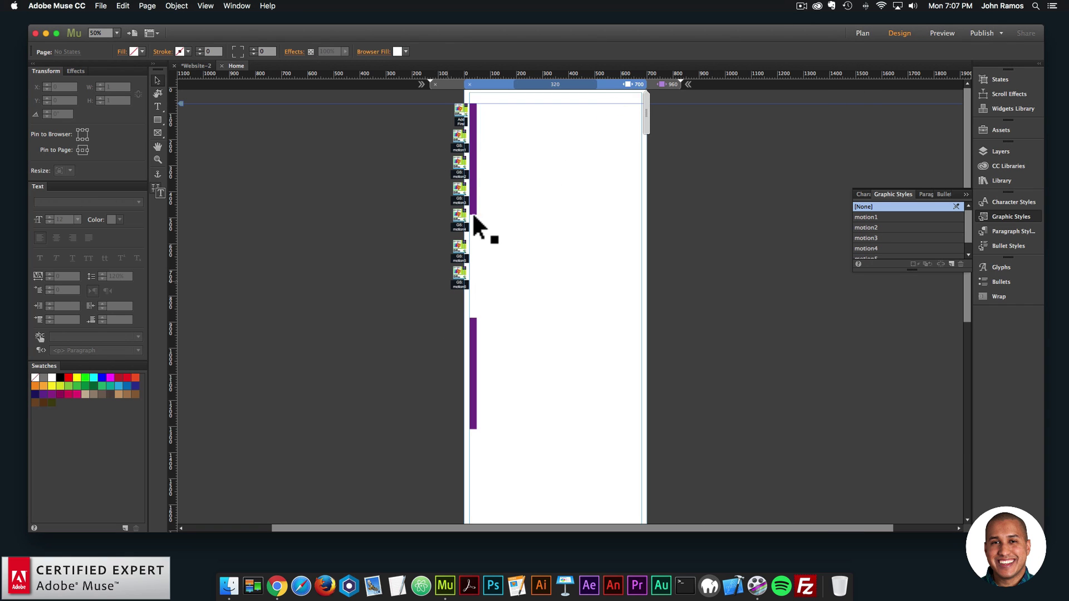
- Check the motion1 widget's Disable at Breakpoint options and add a page breakpoint at 480 px
click(464, 136)
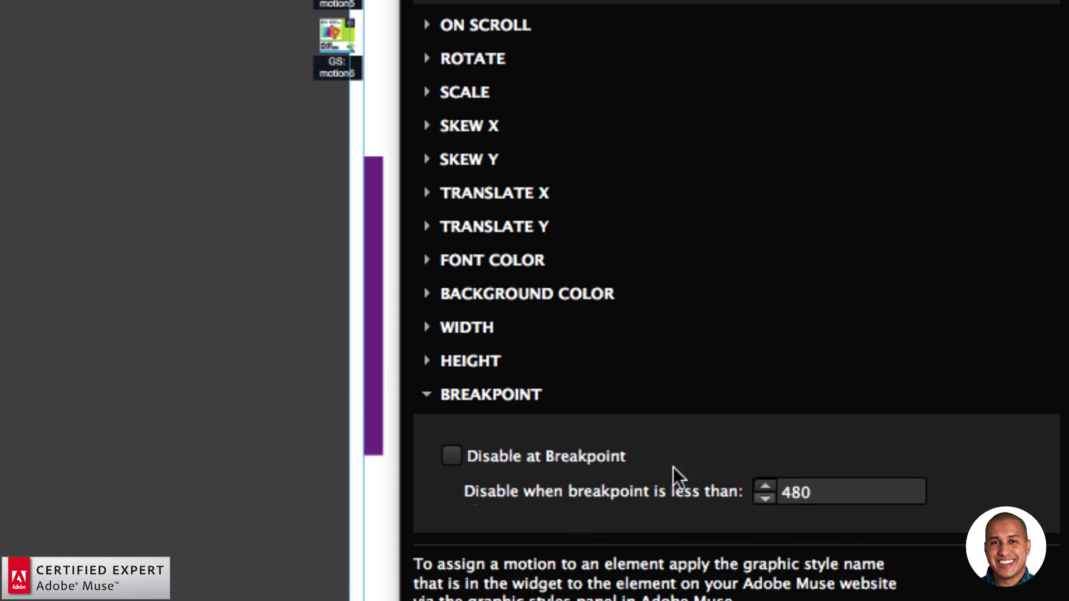
click(281, 325)
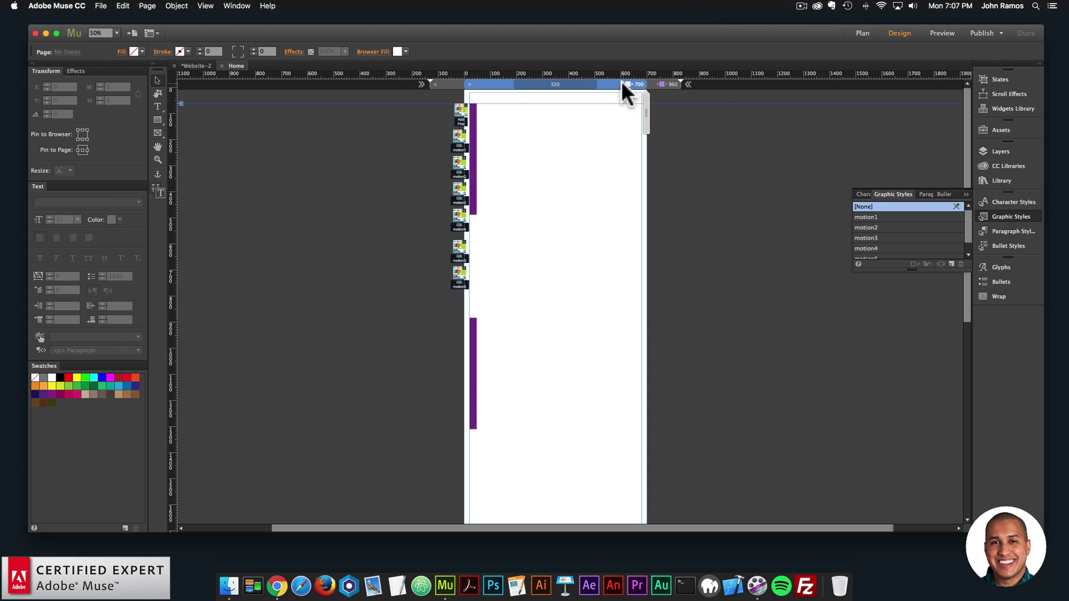
right_click(623, 83)
click(663, 88)
text(480)
key(Return)
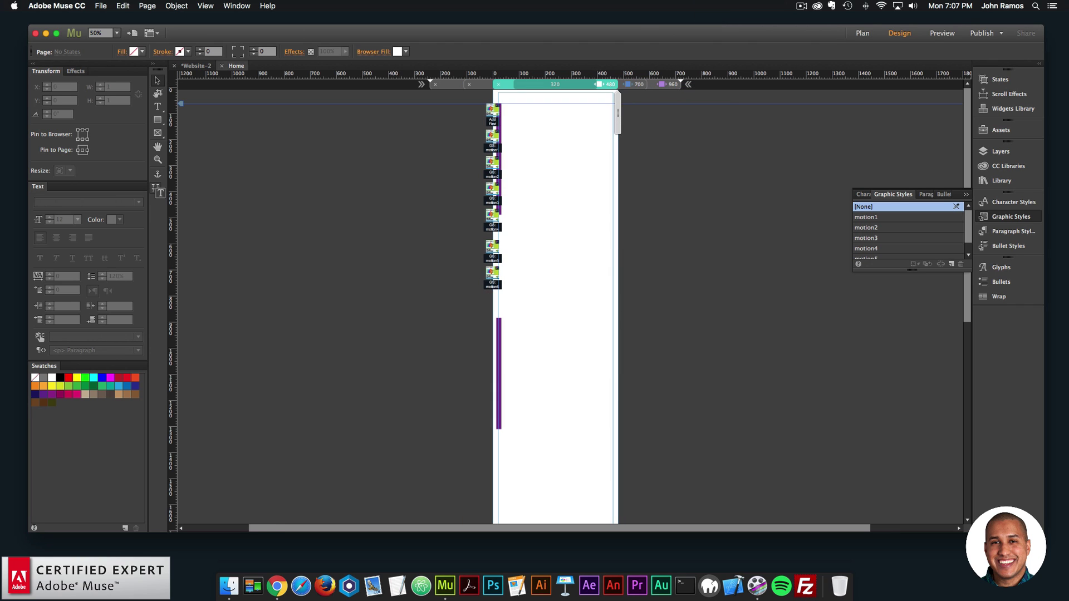
- Hide all bars, text frames and motion widgets in the 480 breakpoint
key(super+minus)
drag(591, 465, 488, 109)
right_click(526, 109)
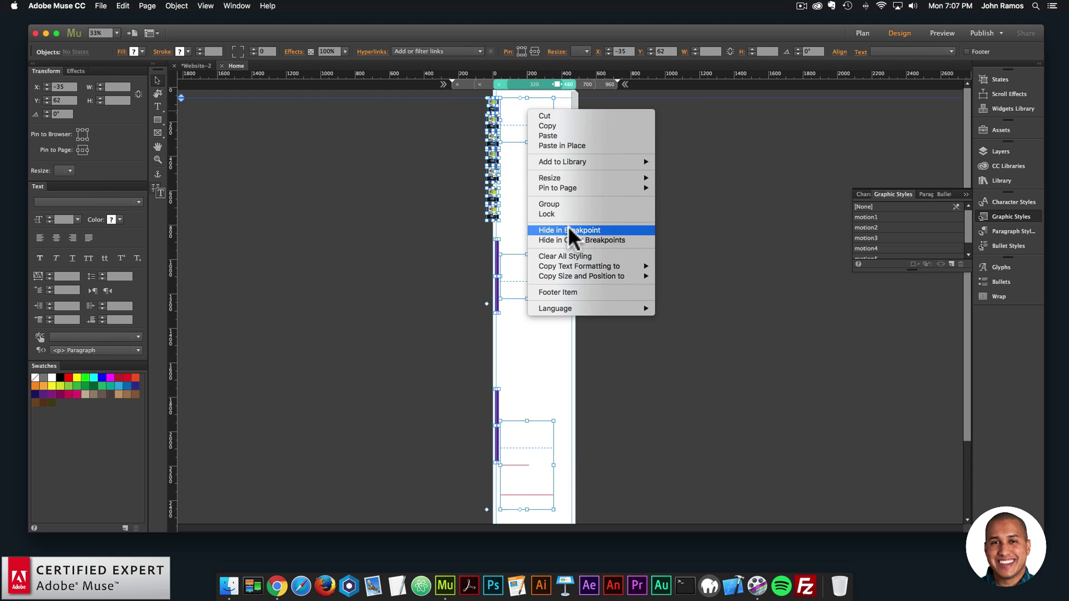
click(605, 228)
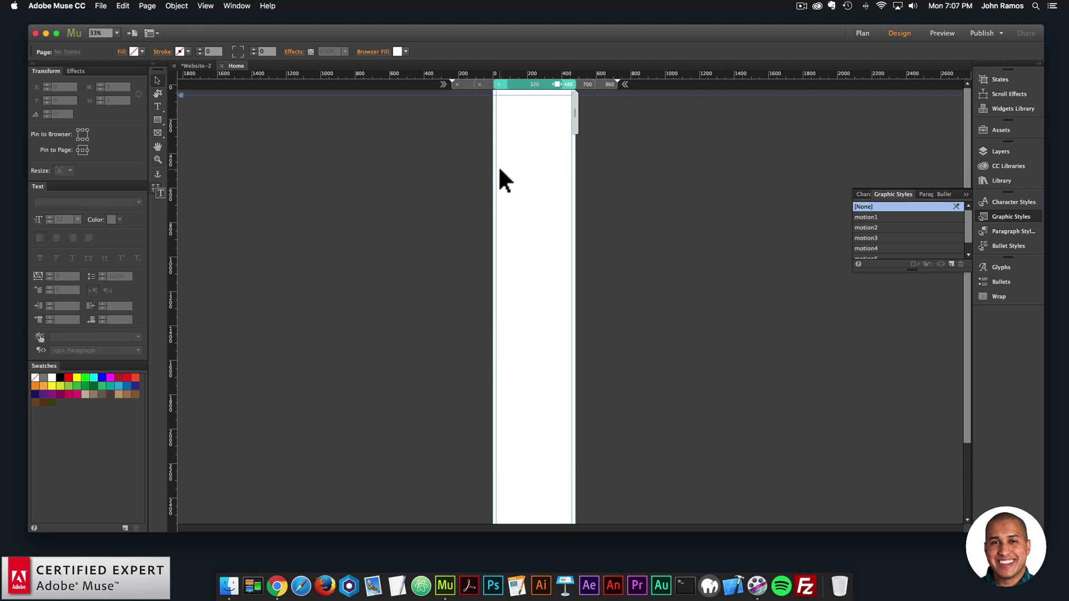
- Preview the page in the browser and narrow the window to check the responsive layout
click(100, 5)
click(122, 168)
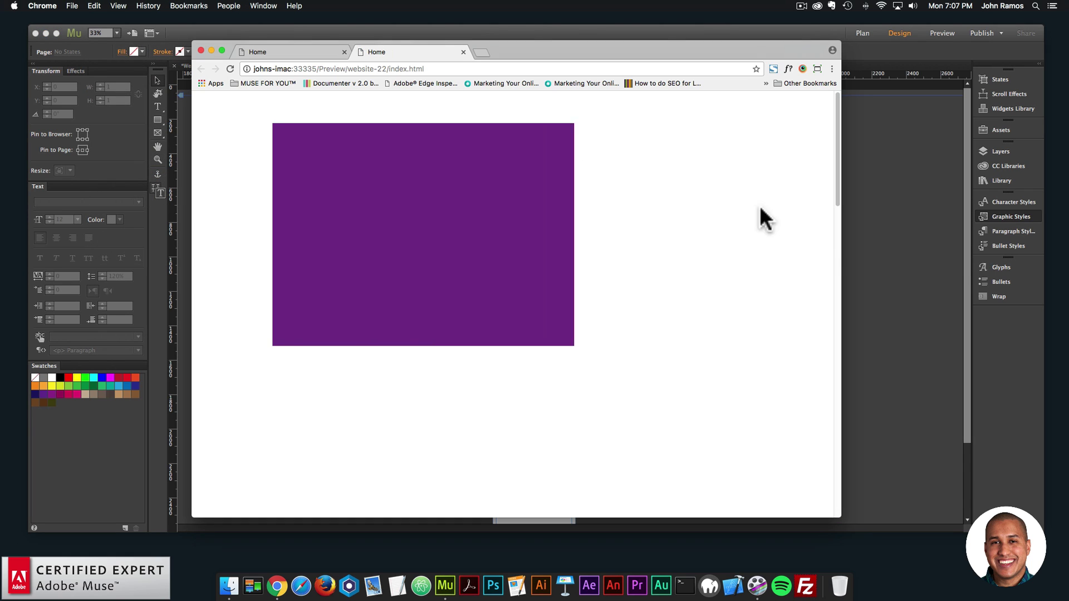
drag(840, 229, 640, 206)
click(696, 206)
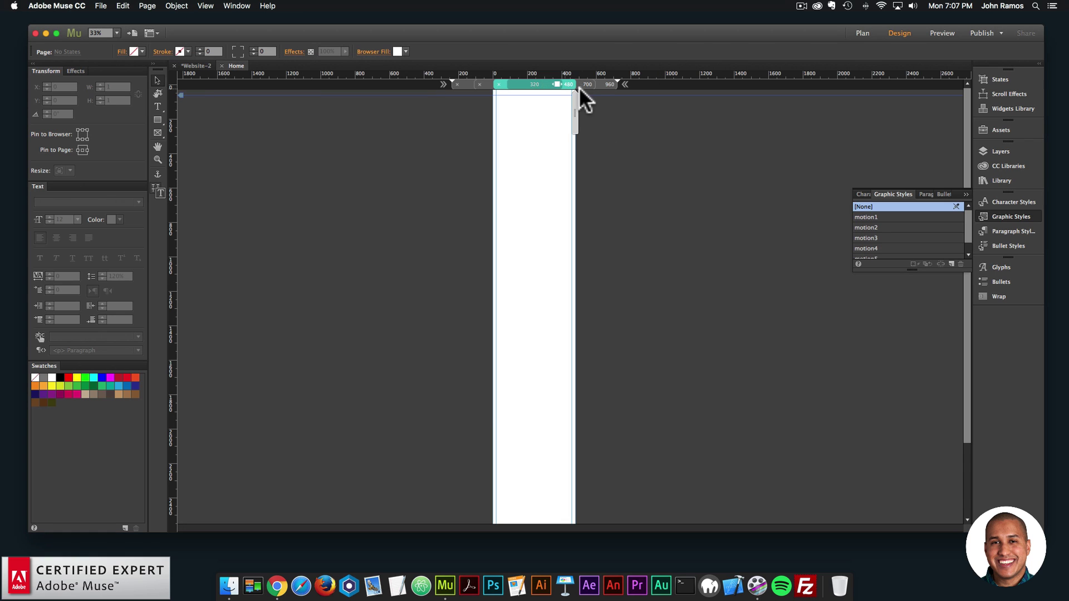
- Change the Resize option of each of the three bar-and-text sets in the 700 breakpoint
click(580, 84)
click(463, 103)
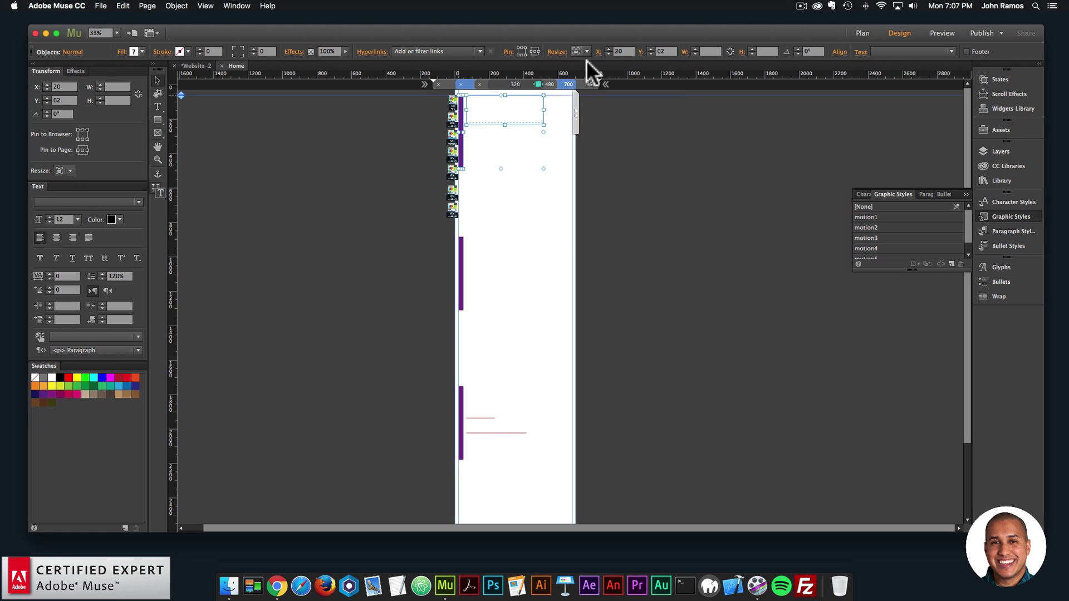
key(super+x)
key(super+v)
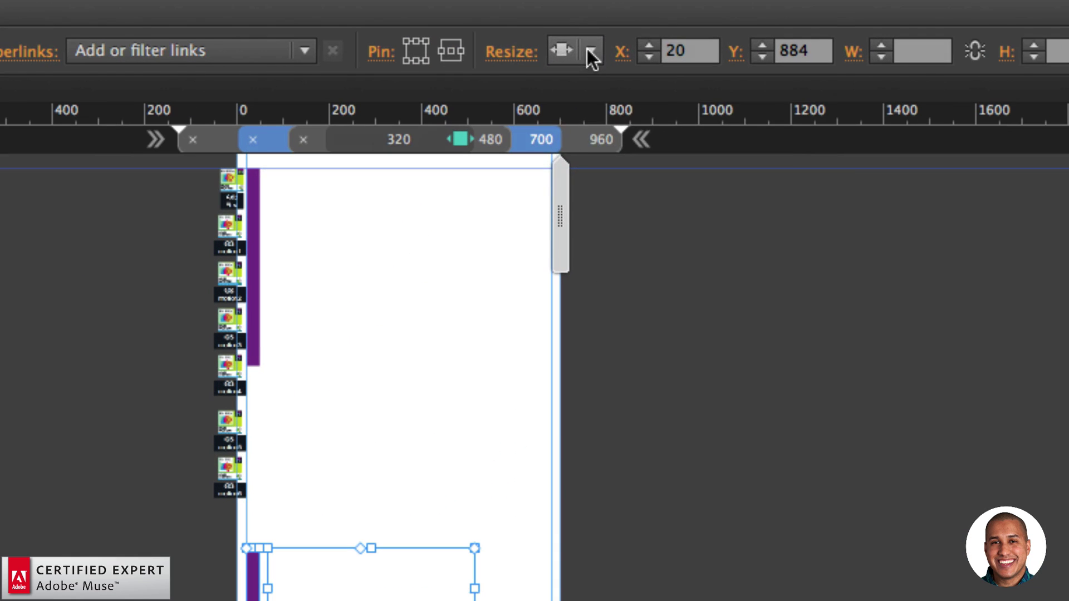
click(586, 52)
click(590, 62)
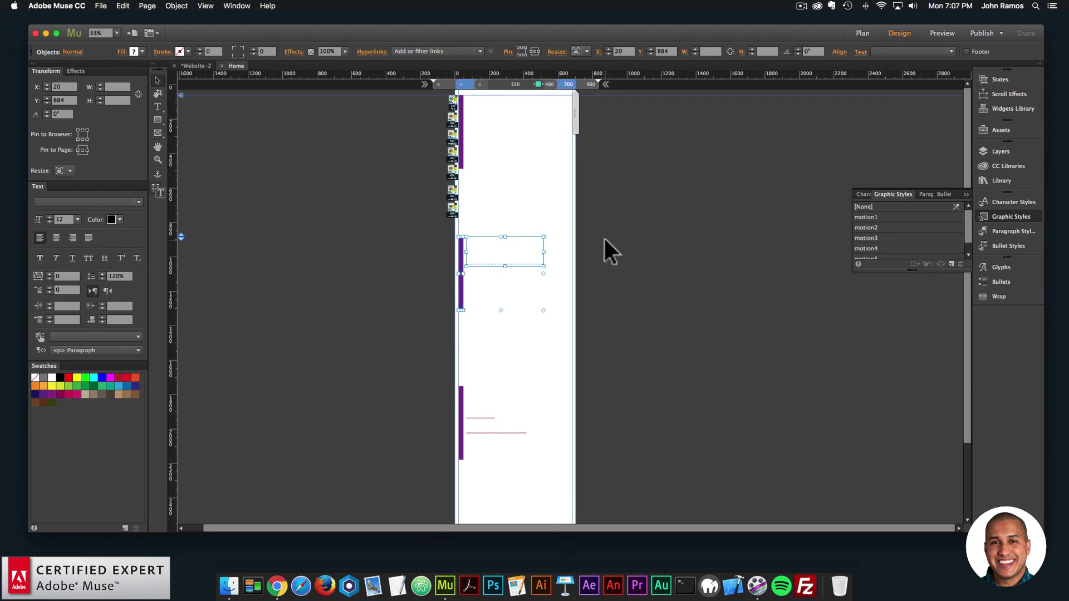
drag(471, 261, 472, 421)
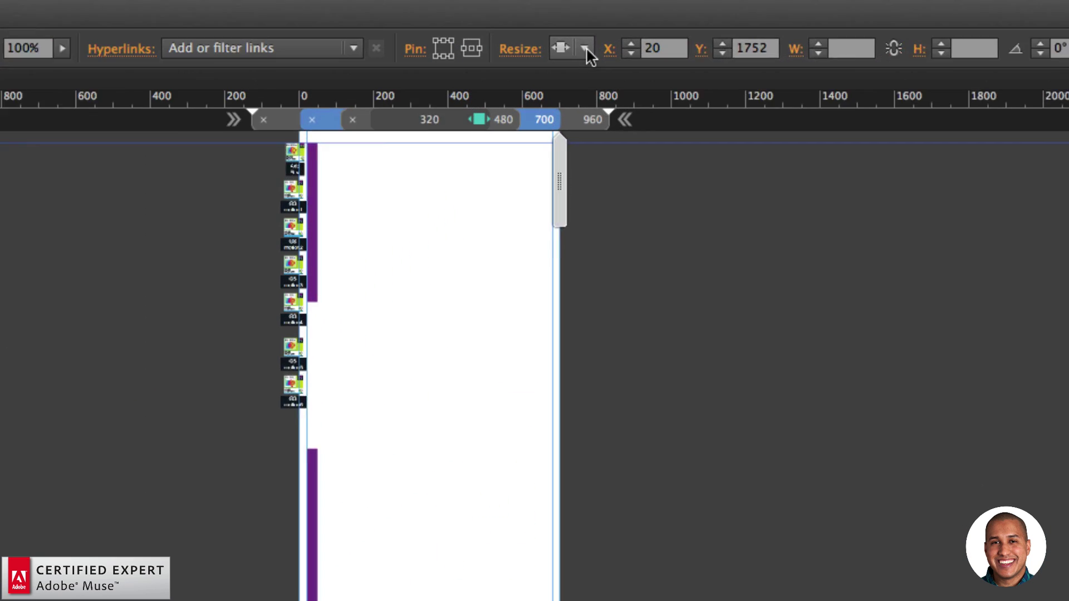
click(586, 47)
click(601, 78)
- Change the Resize option of all the bar-and-text sets together in the 960 breakpoint
click(592, 119)
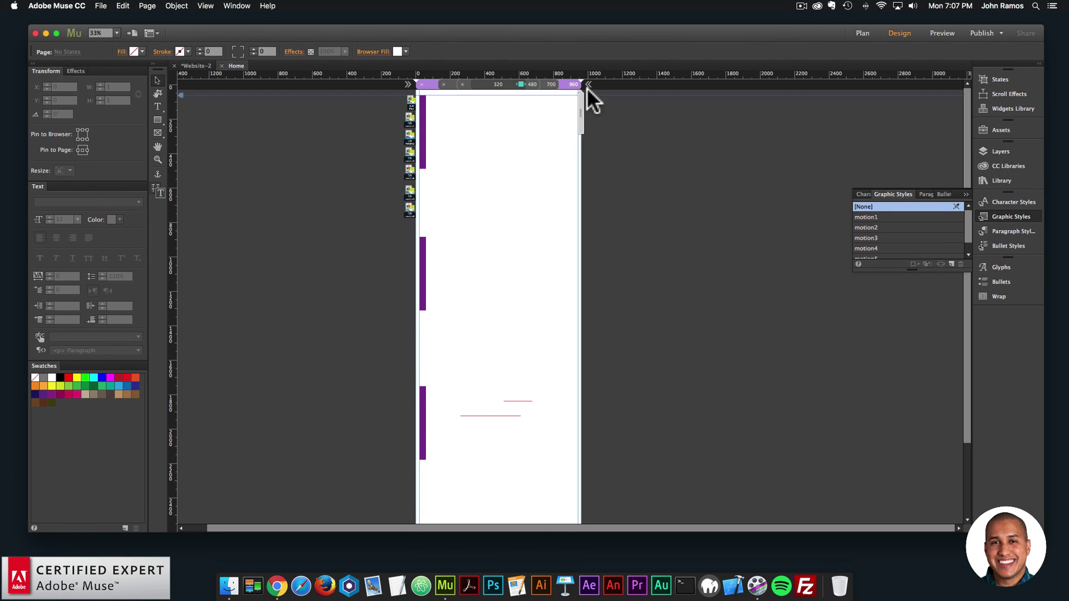
drag(598, 485, 419, 118)
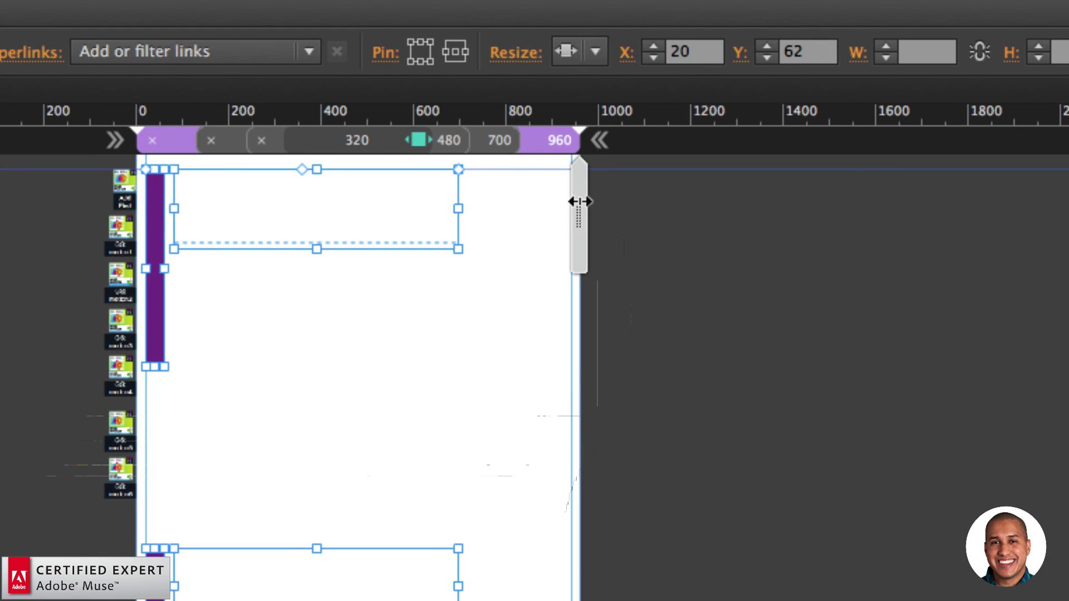
click(587, 51)
click(601, 84)
click(692, 387)
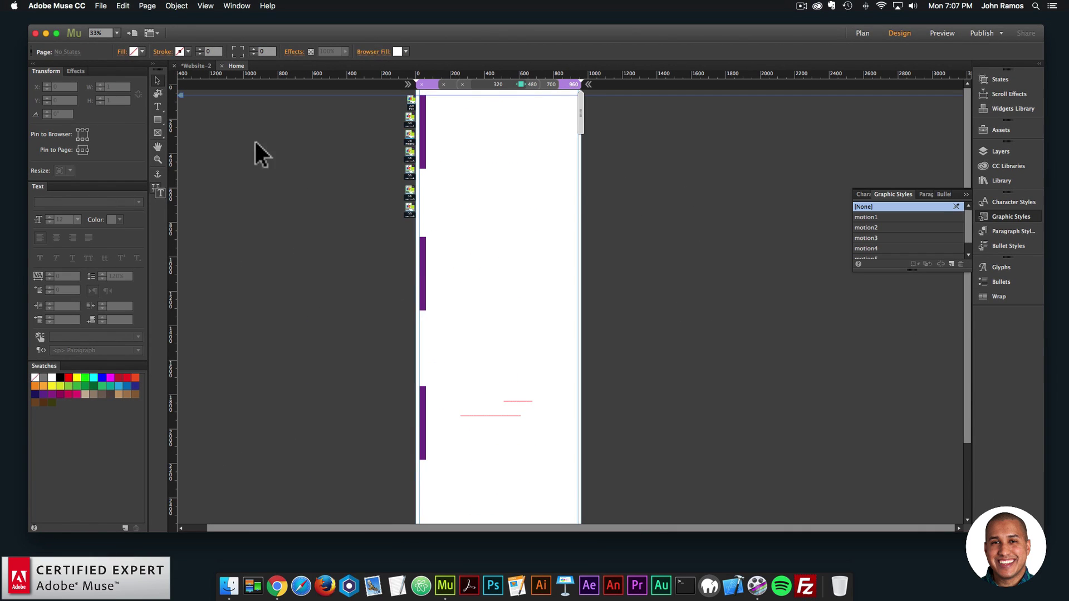
- Preview the page in the browser and check the three scroll-triggered bar-and-text reveals and the layout in a wider window
click(101, 5)
click(145, 183)
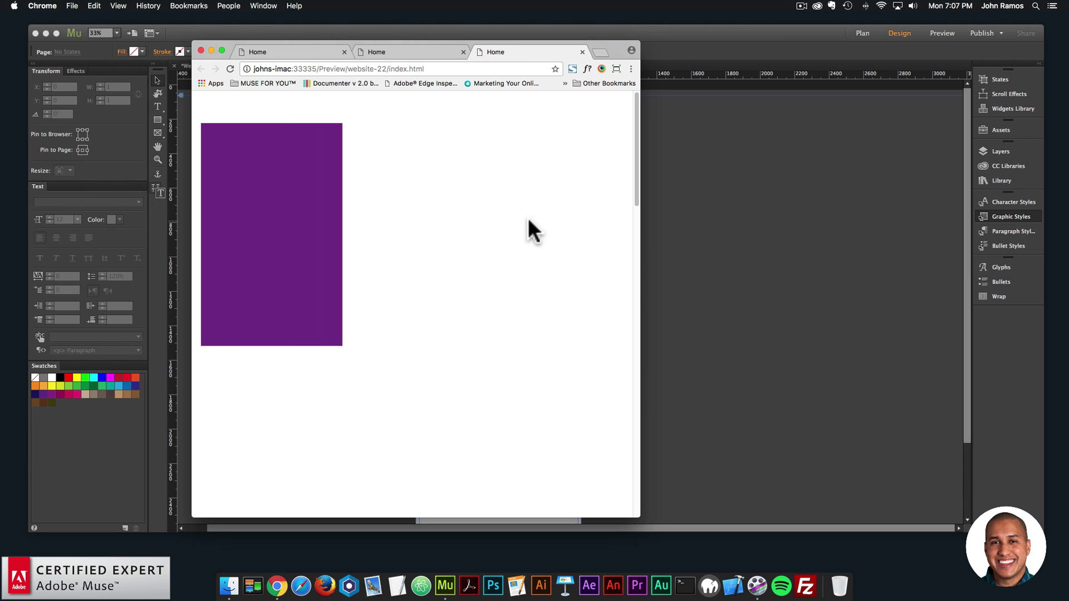
scroll(593, 234, down, 10)
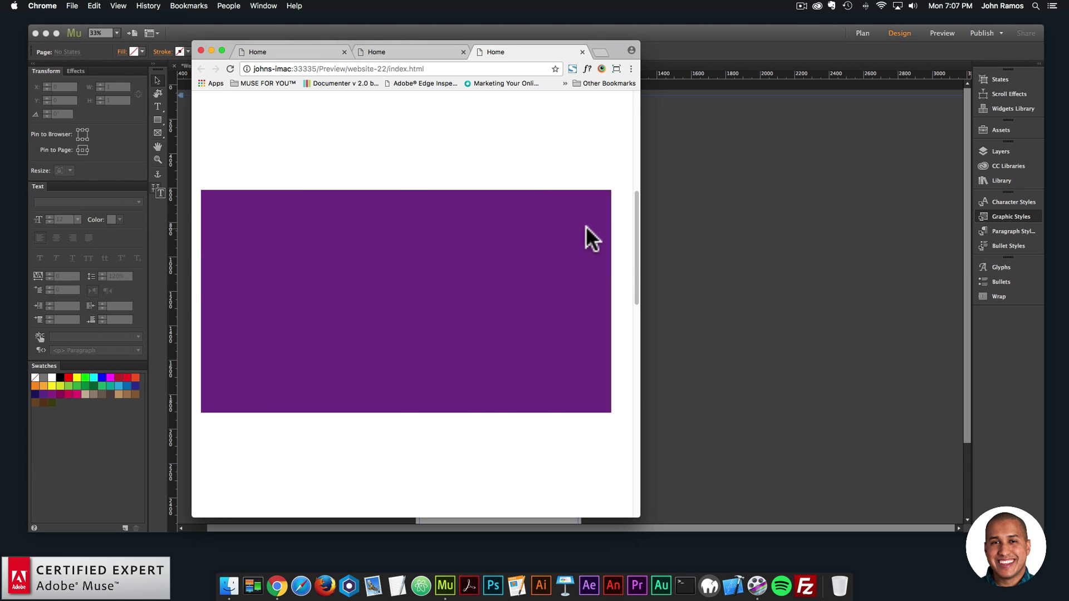
scroll(584, 228, down, 10)
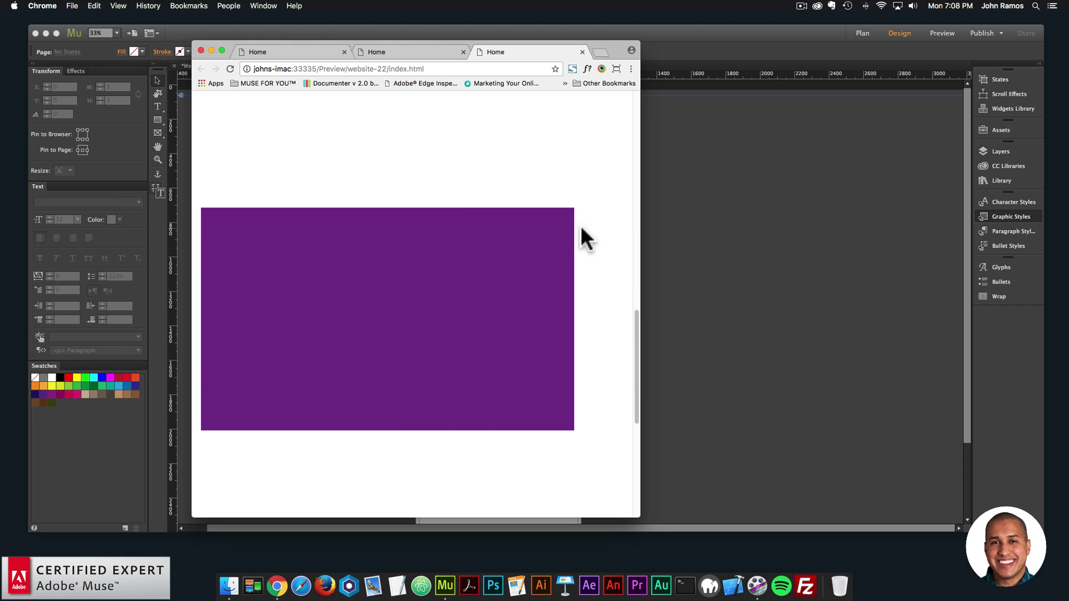
scroll(613, 319, down, 10)
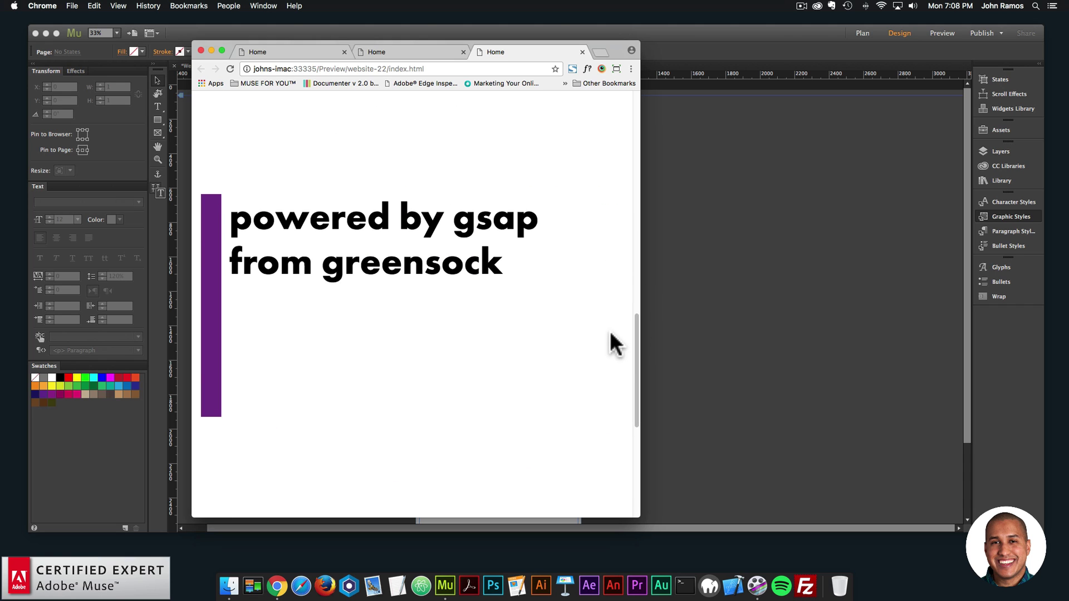
scroll(617, 350, up, 10)
drag(634, 349, 919, 226)
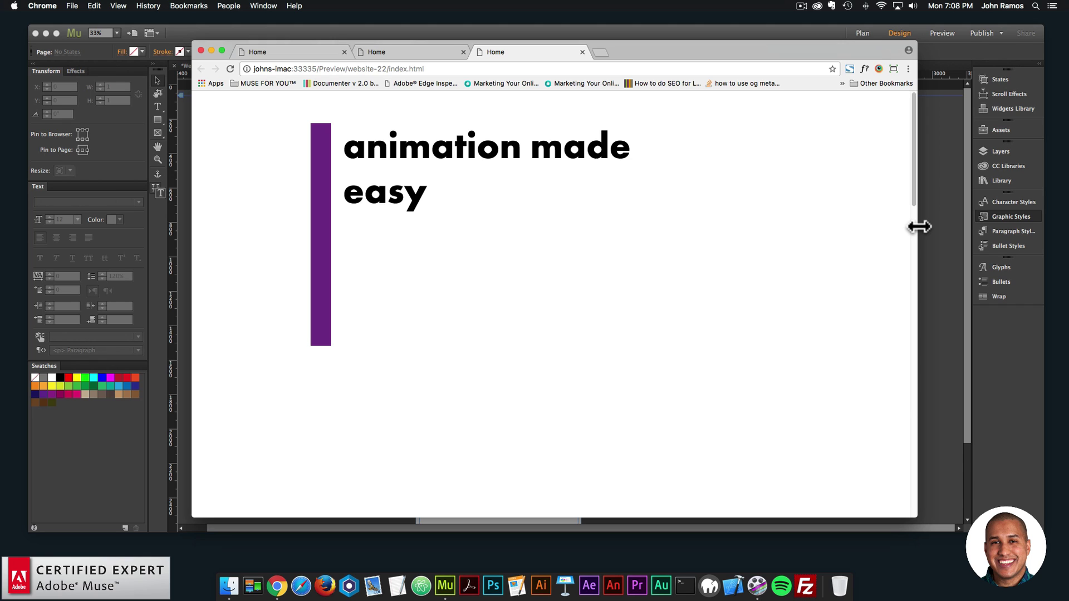
- Load museforyoushop.com in a new browser tab and go to its widget shop
click(601, 52)
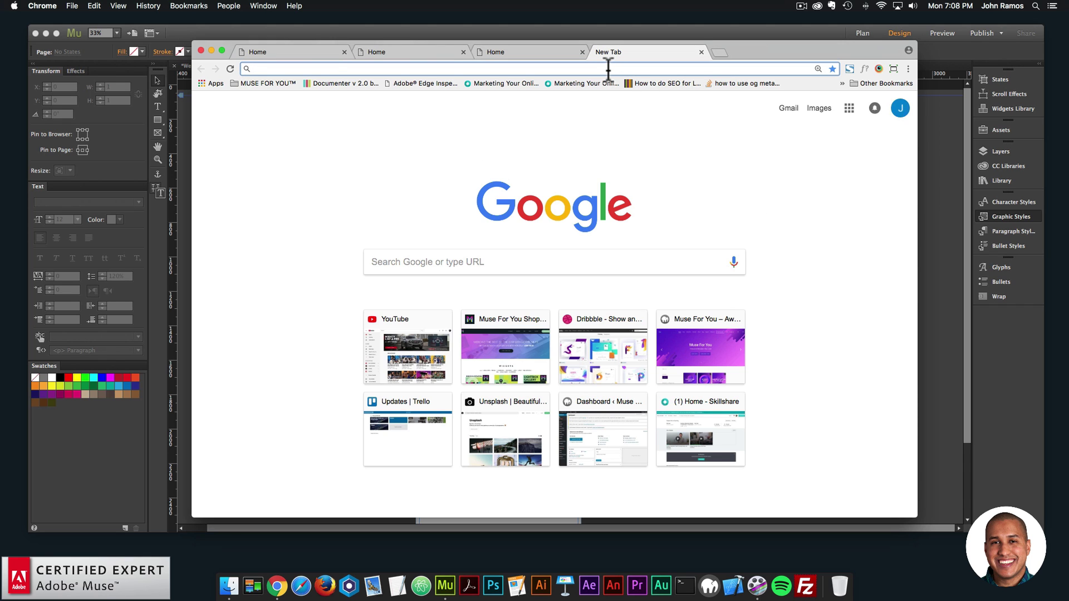
text(museforyoushop.com)
key(Return)
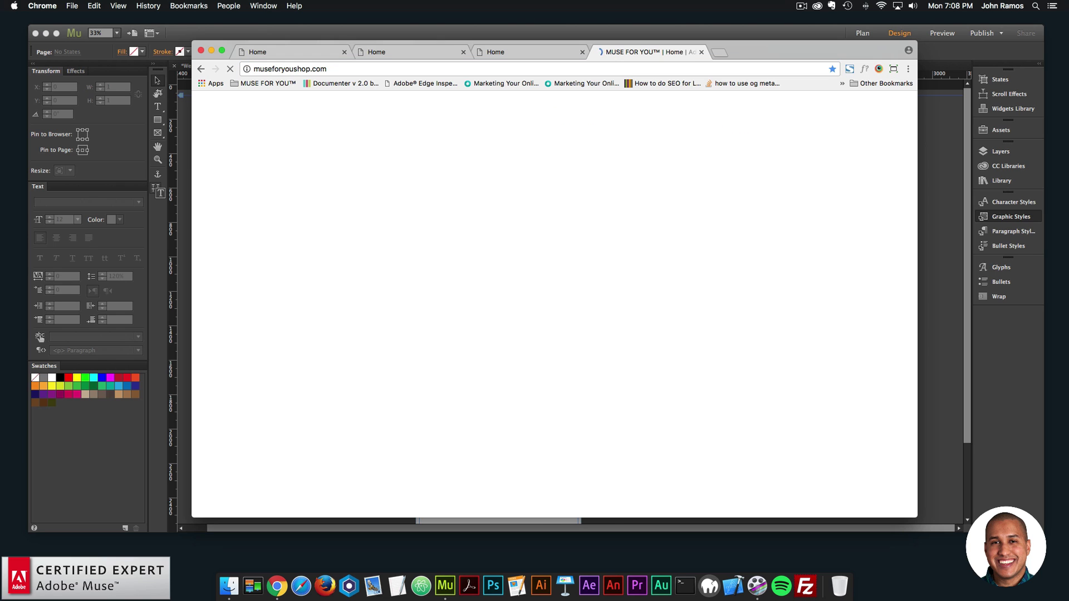
click(612, 387)
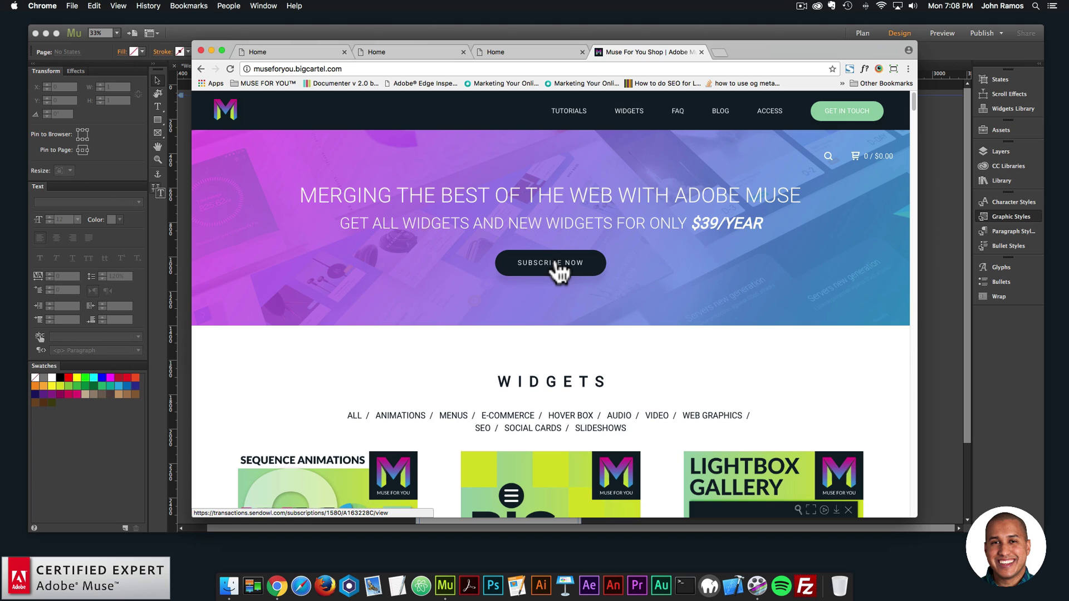
- Browse the shop's widget listing and open the product page of the original Muse Motion Widget
scroll(389, 334, down, 3)
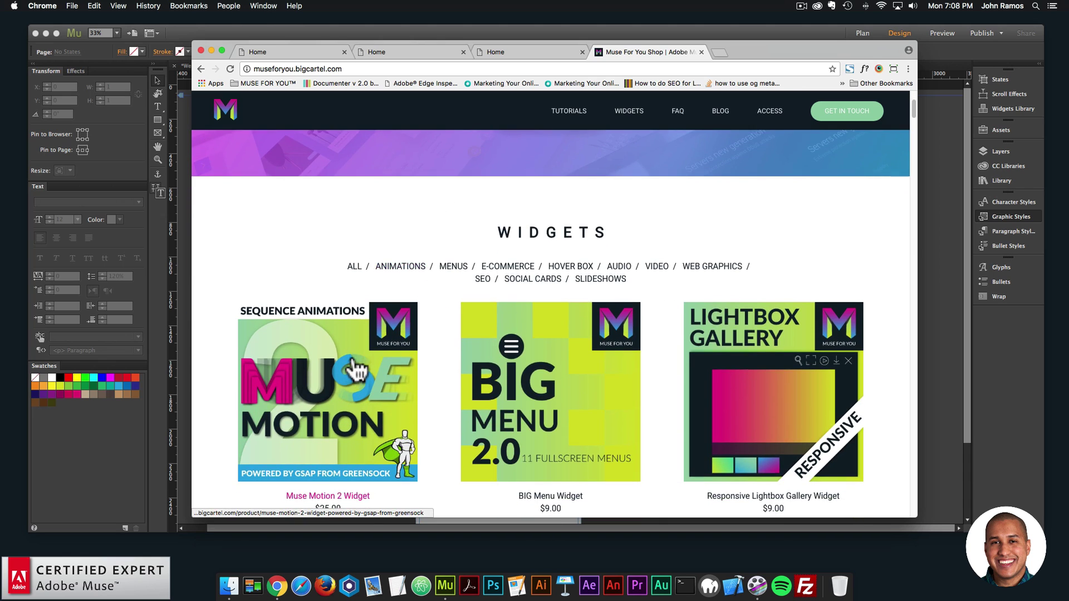
scroll(351, 370, down, 20)
scroll(653, 319, down, 3)
scroll(651, 310, up, 15)
scroll(393, 270, up, 5)
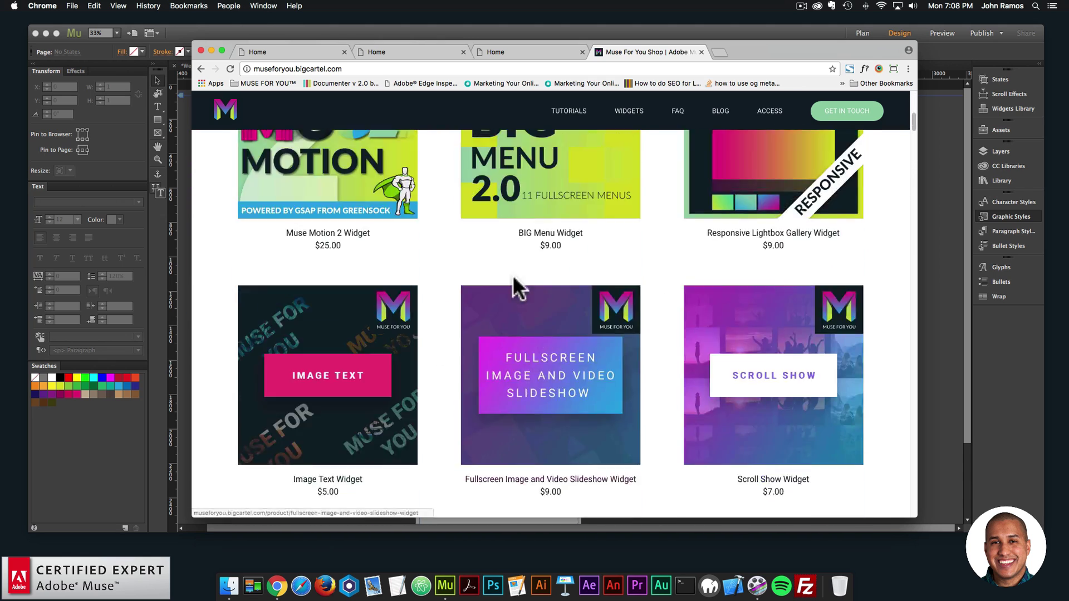
scroll(537, 298, down, 12)
scroll(774, 309, down, 20)
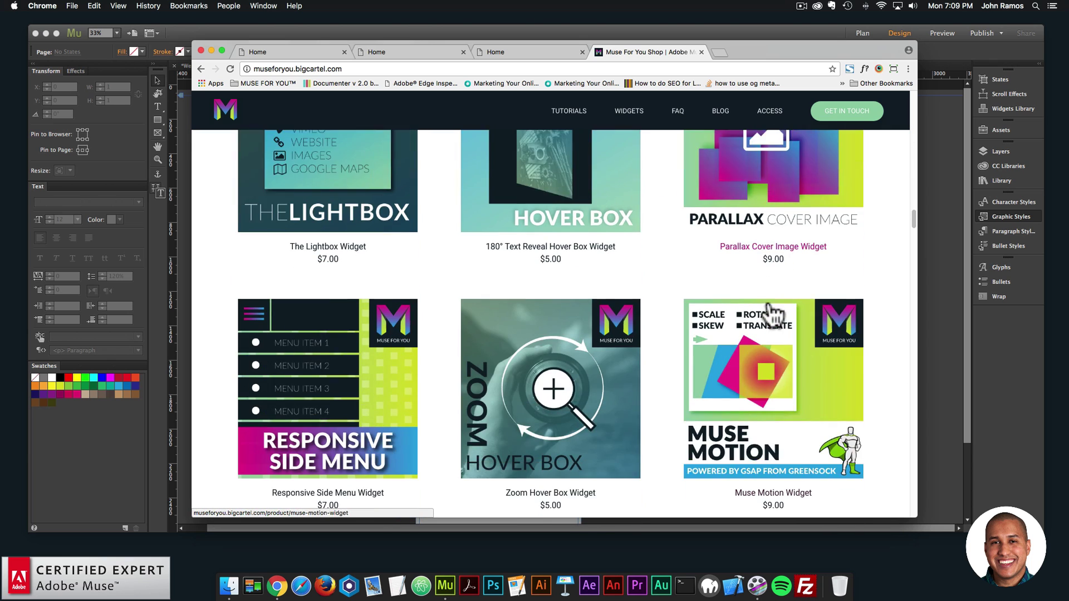
scroll(771, 315, down, 2)
click(769, 349)
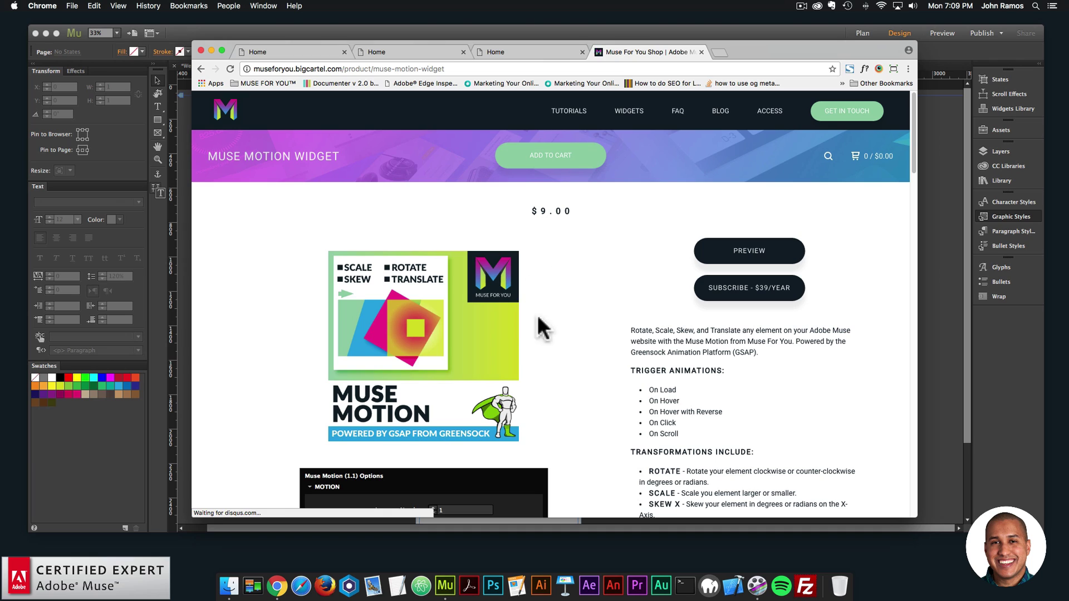